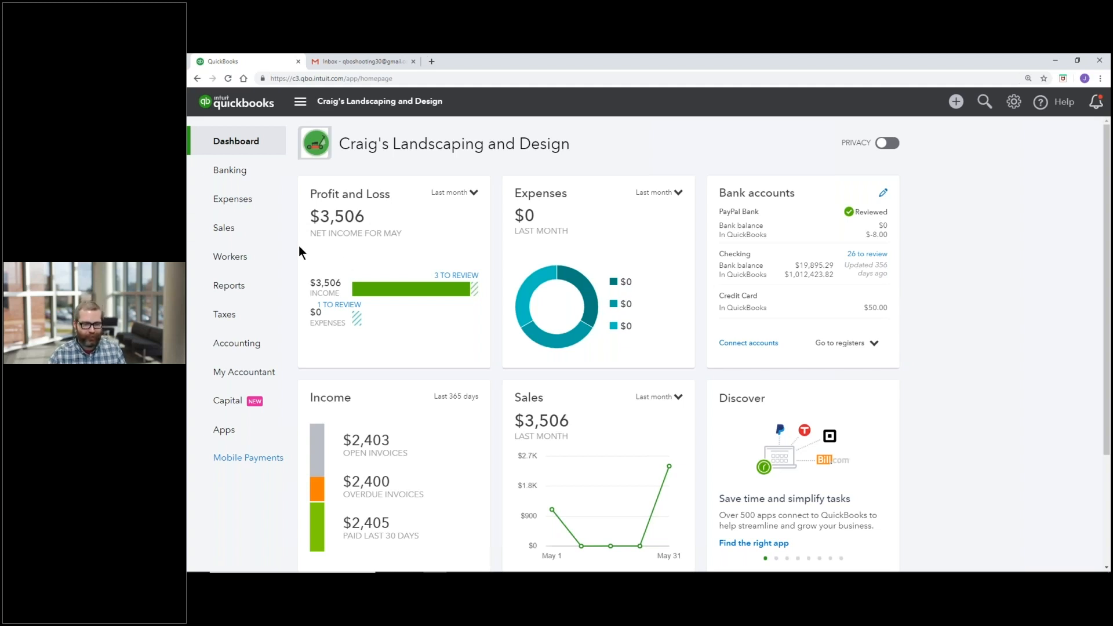
- Open the customer list, filter it to customers with overdue invoices, and clear the filter
mouse_move(248, 231)
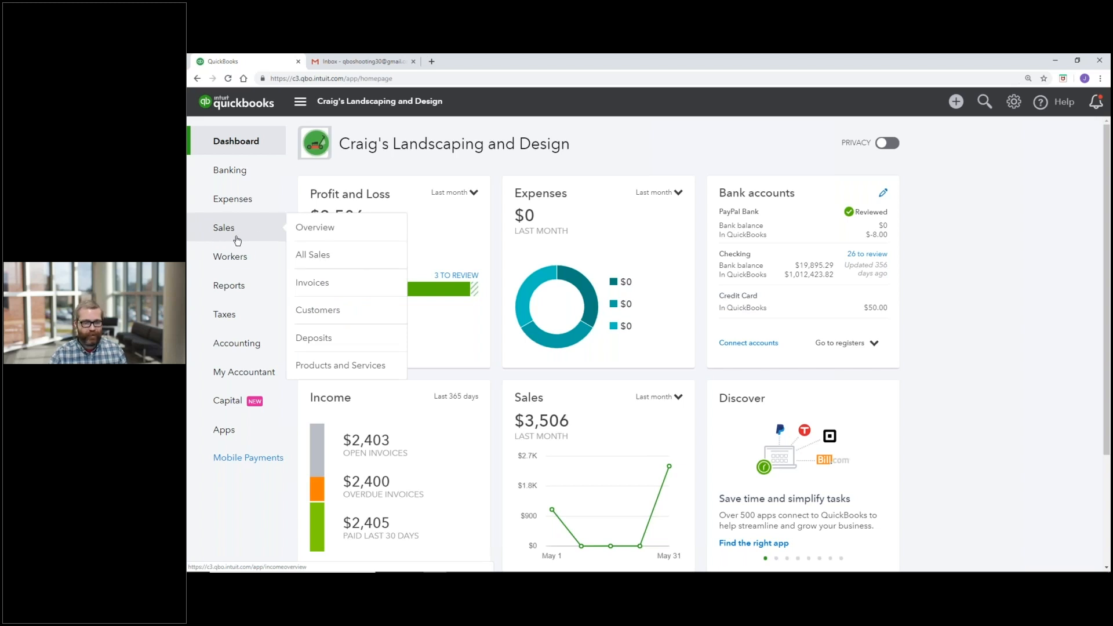
left_click(348, 315)
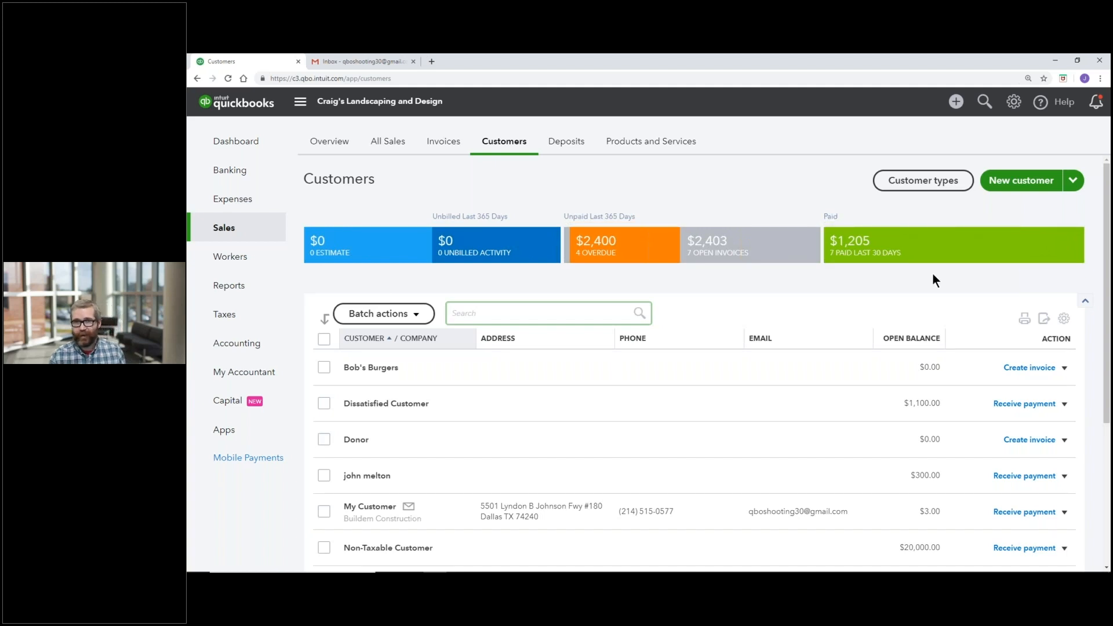
left_click(635, 259)
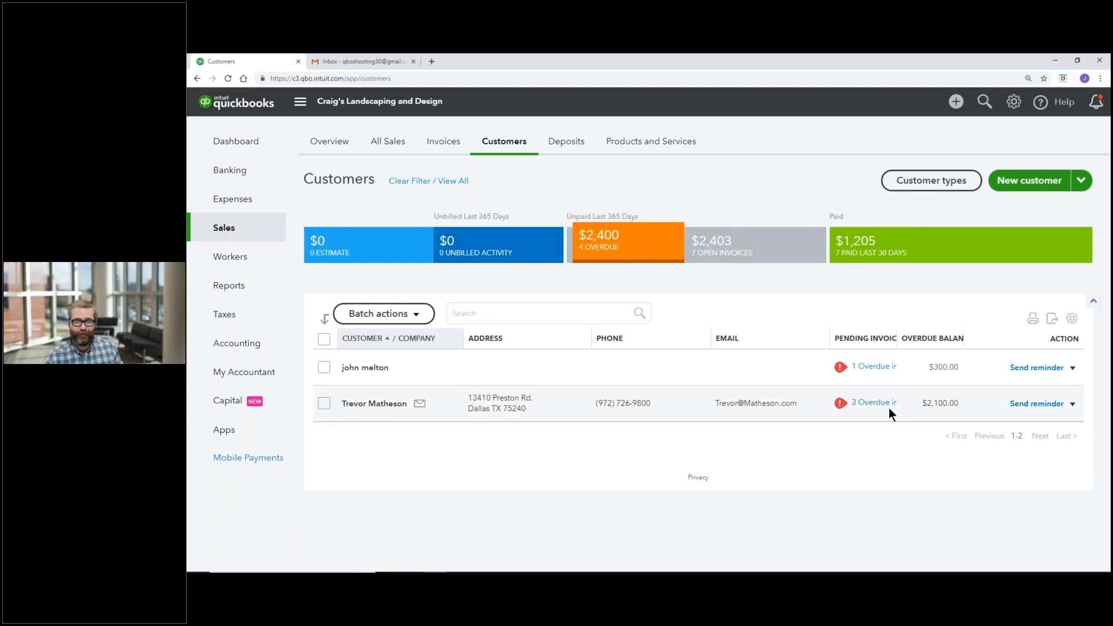
left_click(656, 248)
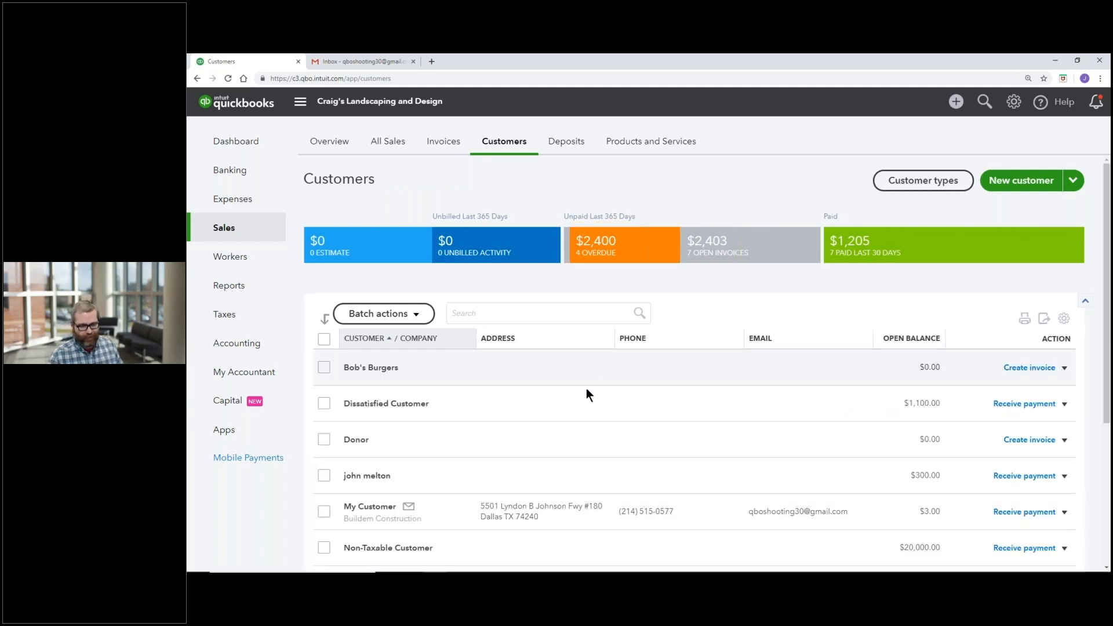
- Open My Customer's information and review its notes, tax, payment and billing, attachments and additional info before closing it
left_click(385, 508)
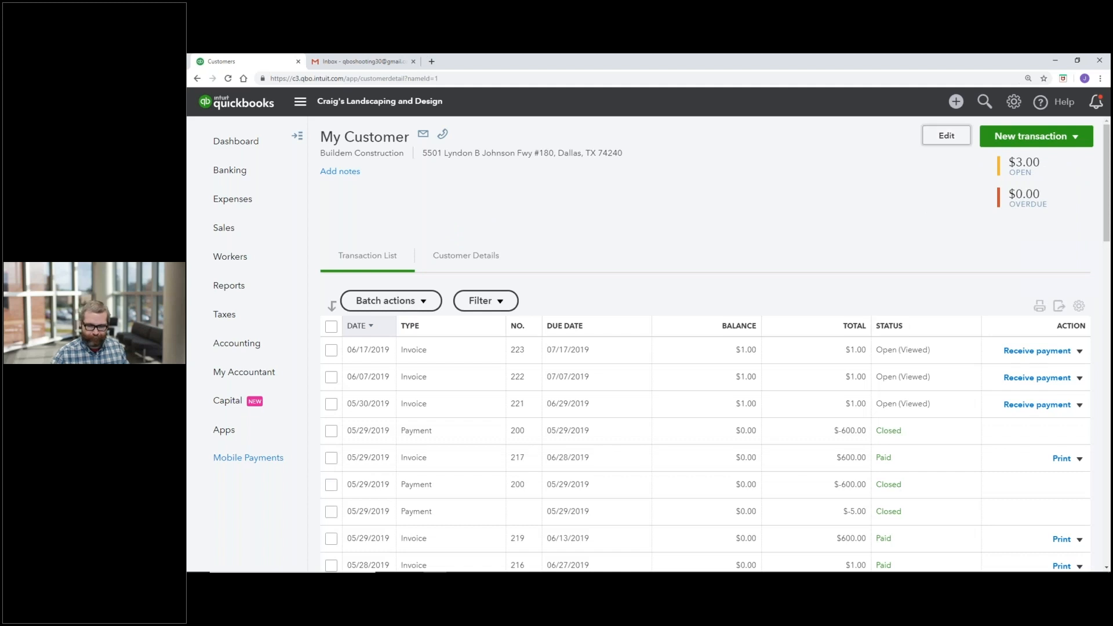
left_click(946, 136)
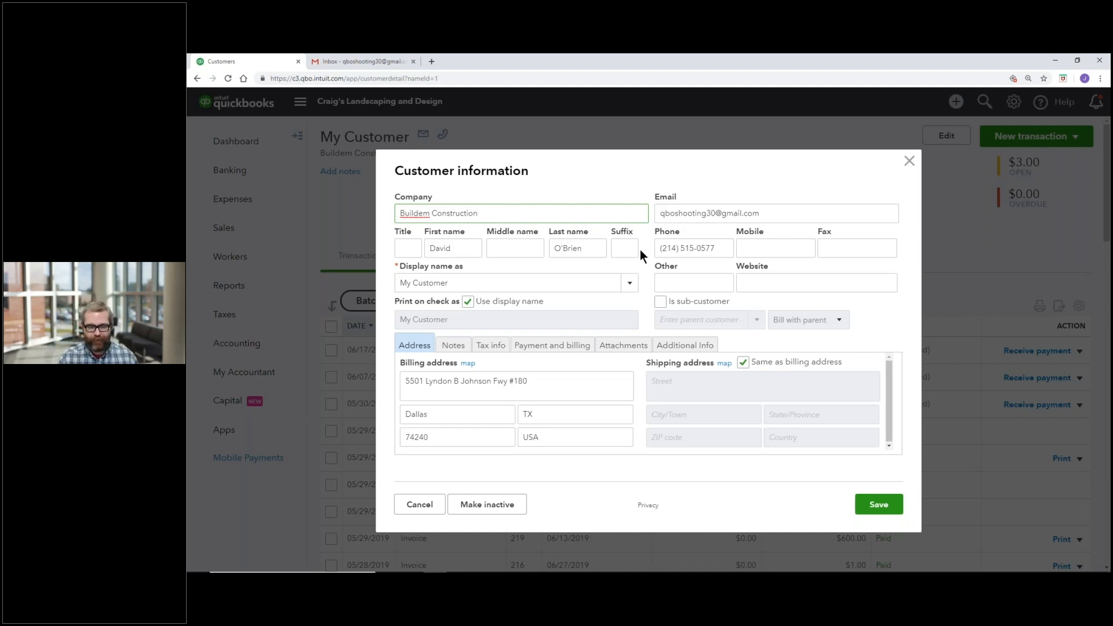
left_click(453, 345)
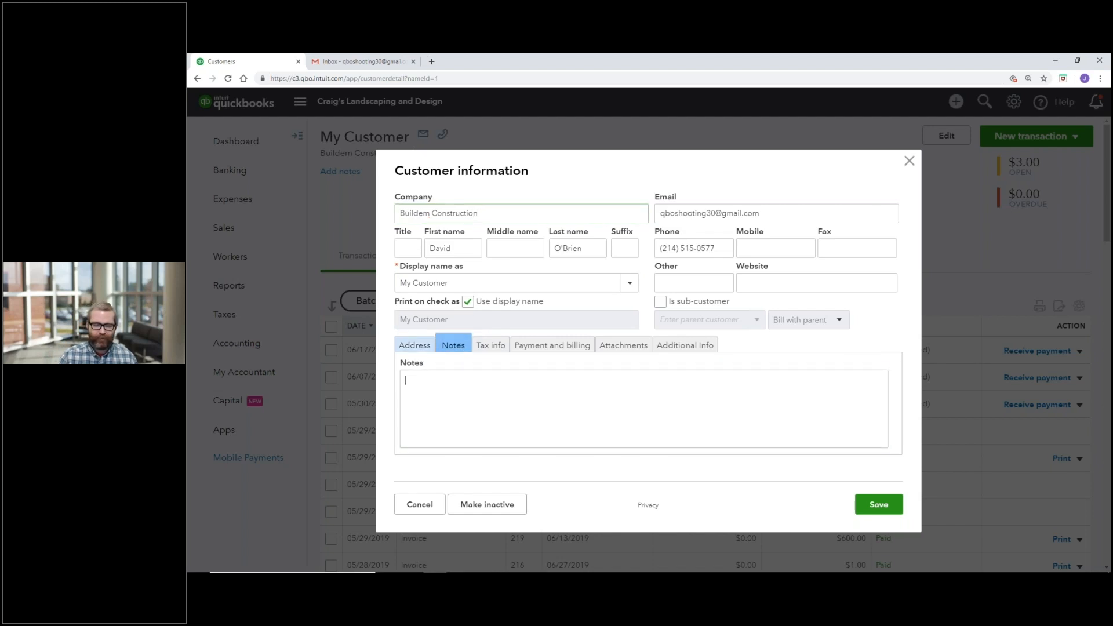
left_click(485, 348)
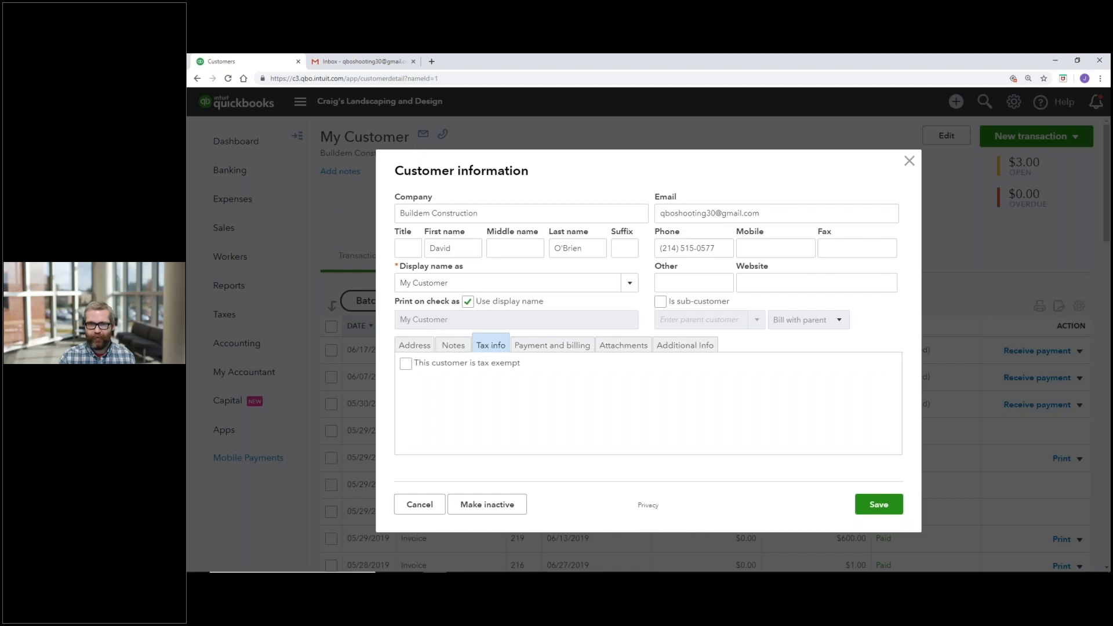
left_click(524, 346)
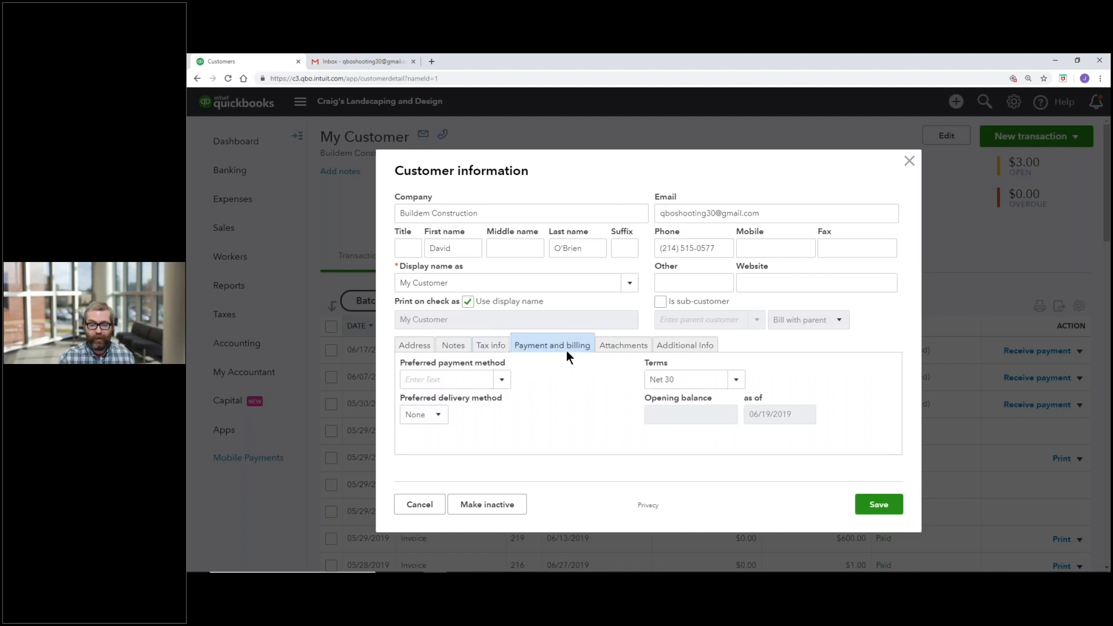
left_click(610, 348)
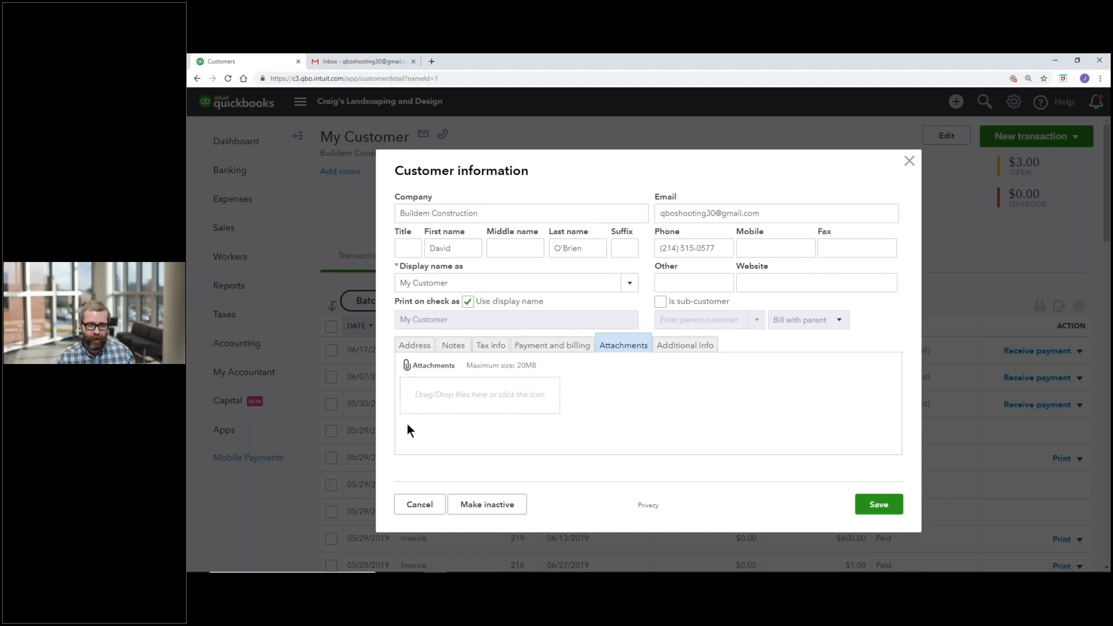
left_click(681, 346)
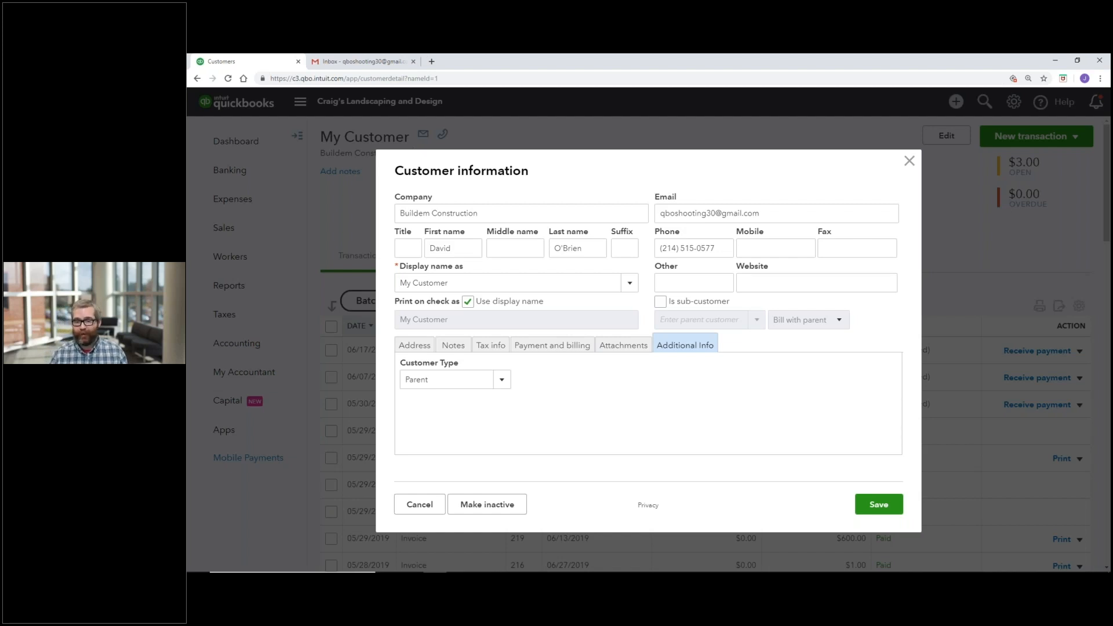
left_click(909, 160)
- Return to the customer list, view the blank new-customer form, and close it without saving
mouse_move(230, 227)
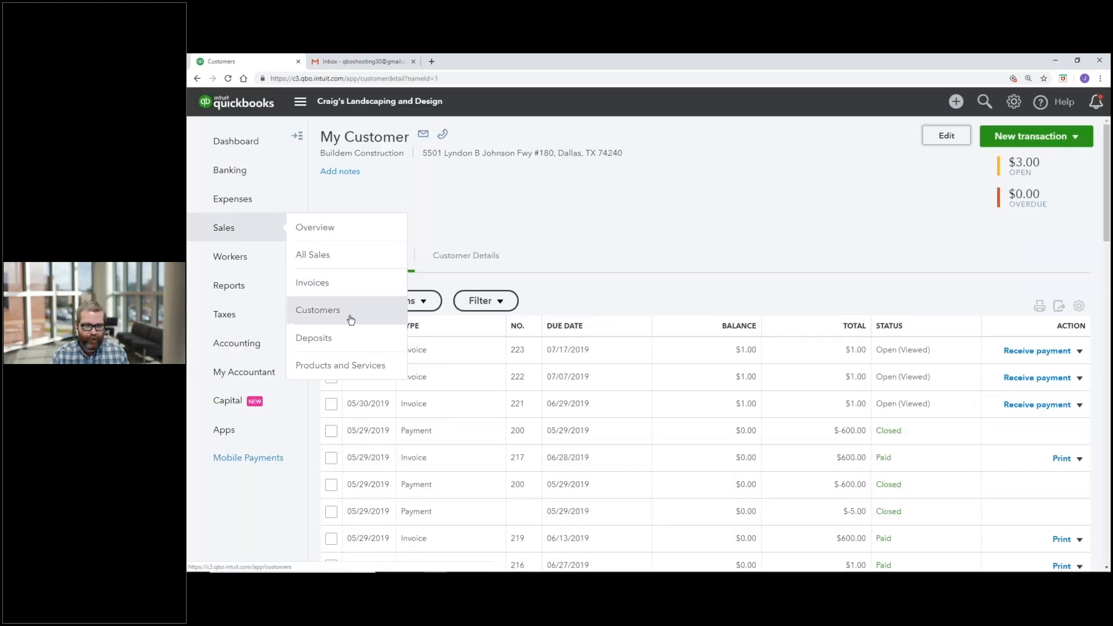
left_click(392, 323)
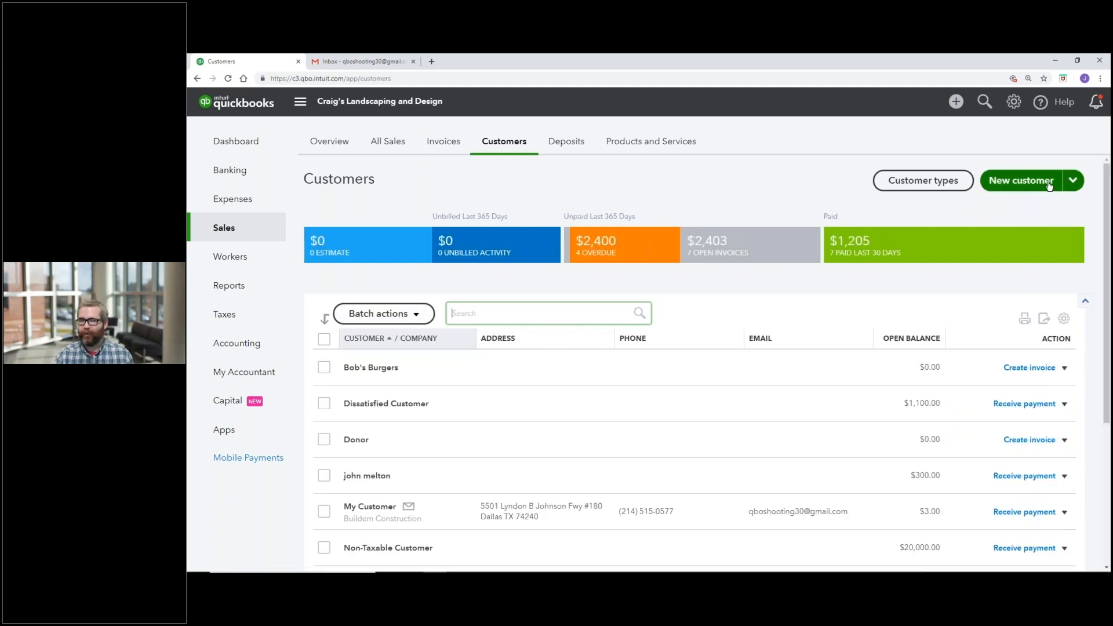
left_click(1022, 180)
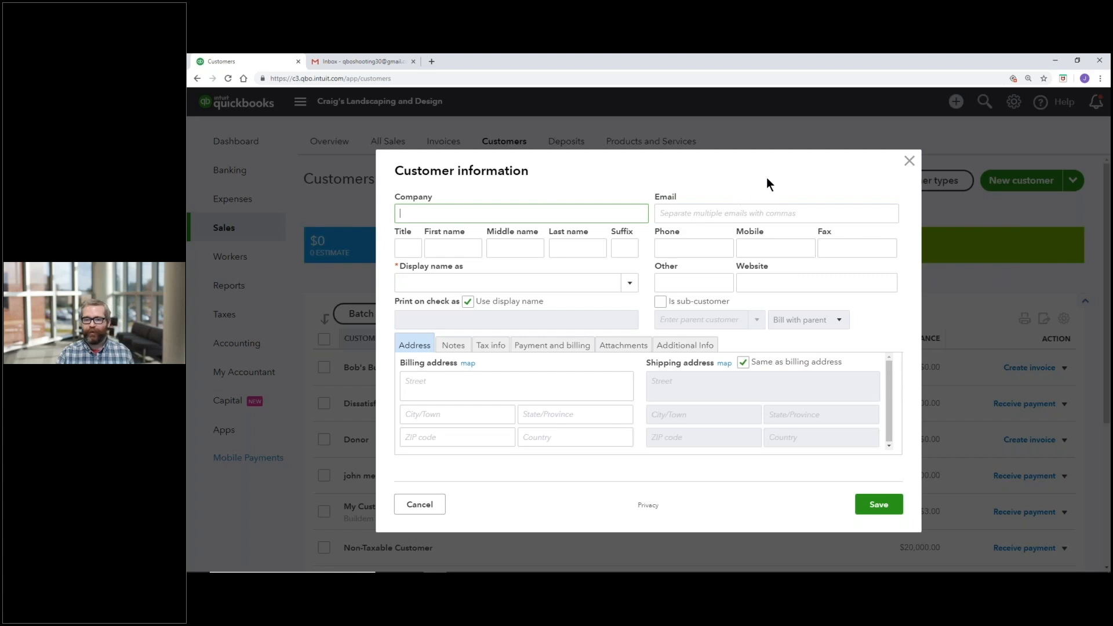
key("Escape")
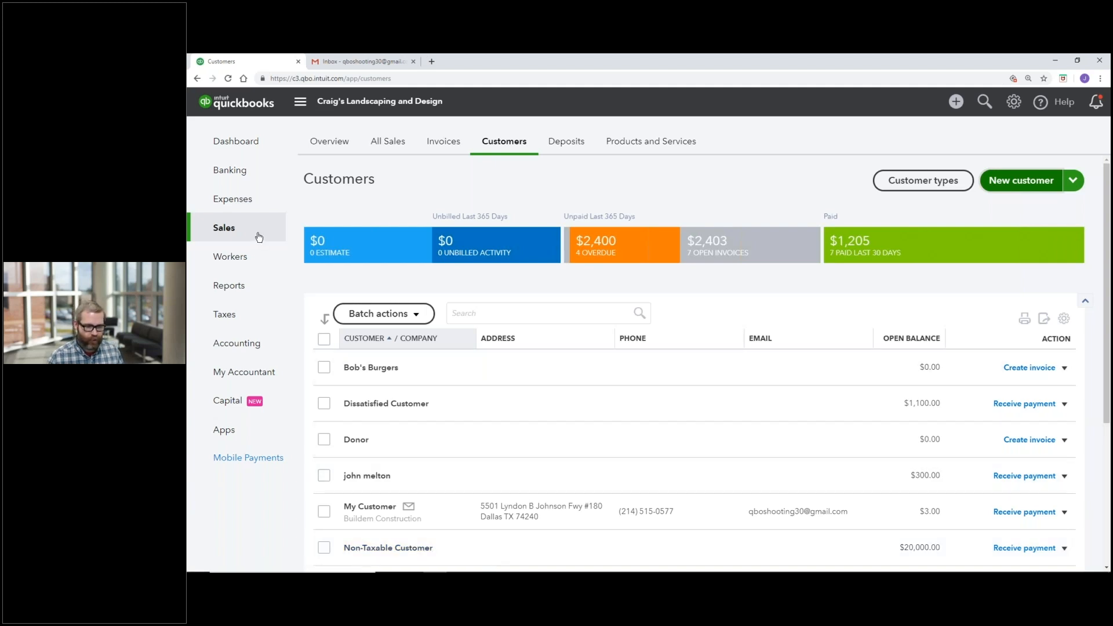
- Open the Products and Services list and look through all its items
mouse_move(258, 237)
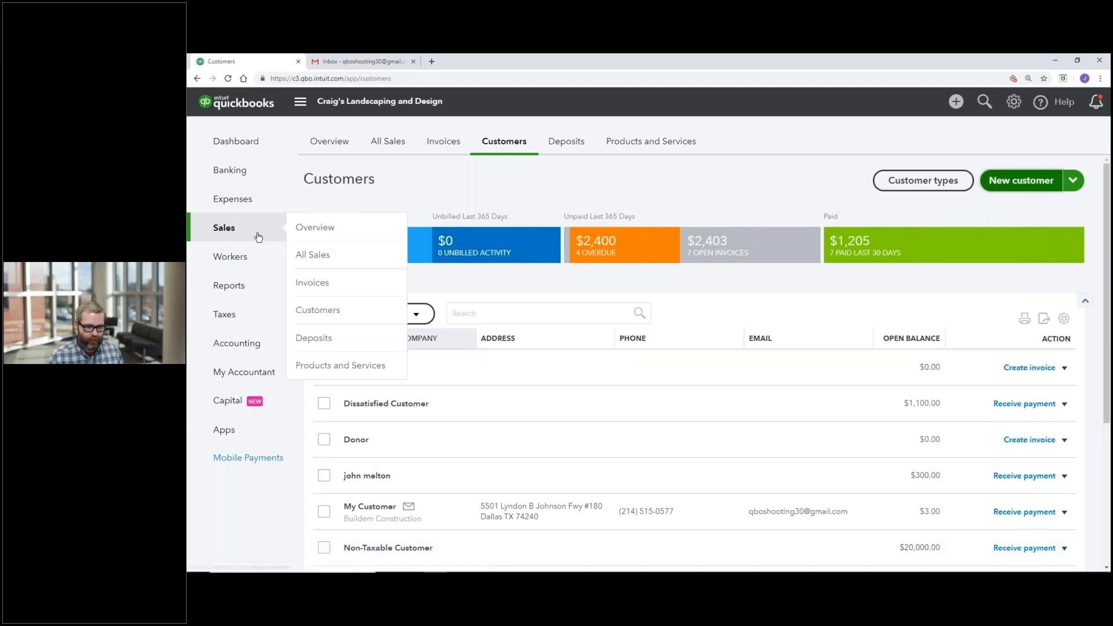
left_click(390, 369)
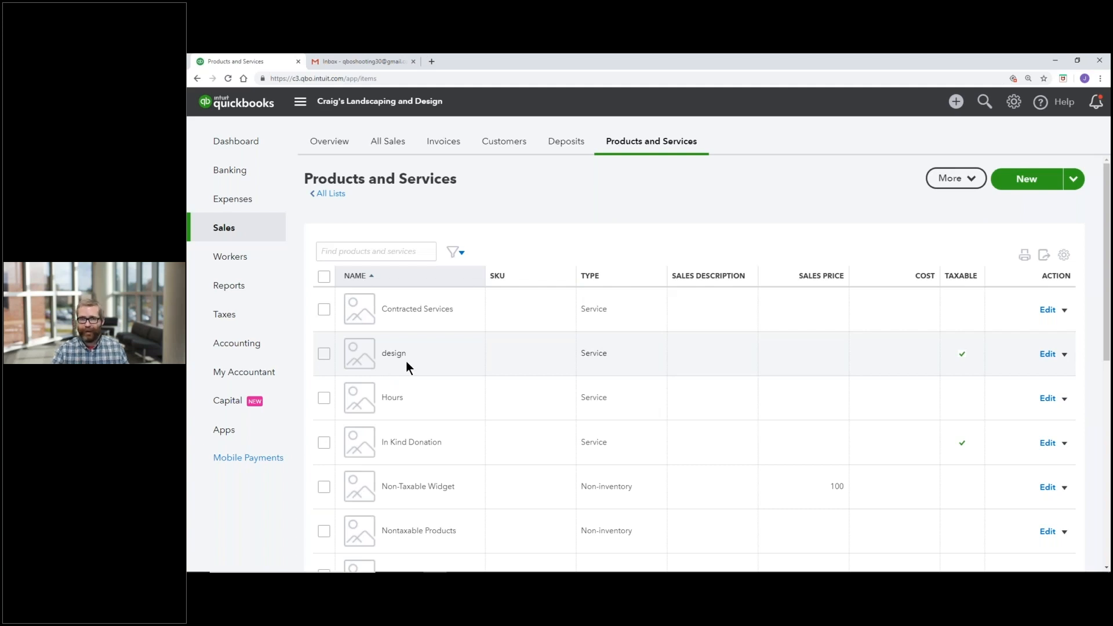
scroll(406, 360, "down", 3)
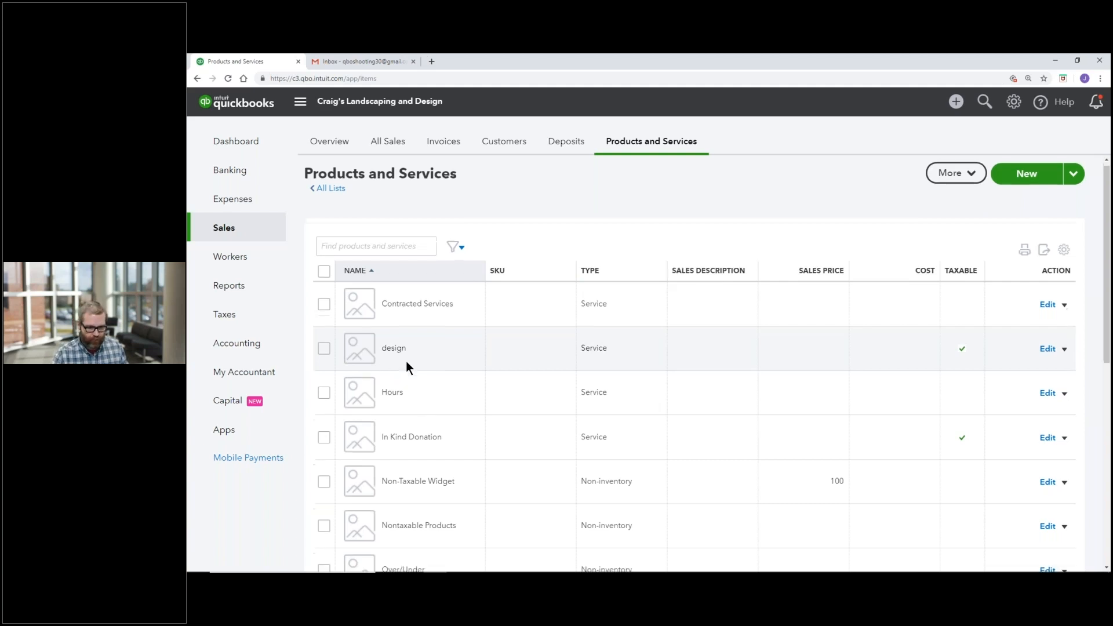
scroll(439, 424, "down", 3)
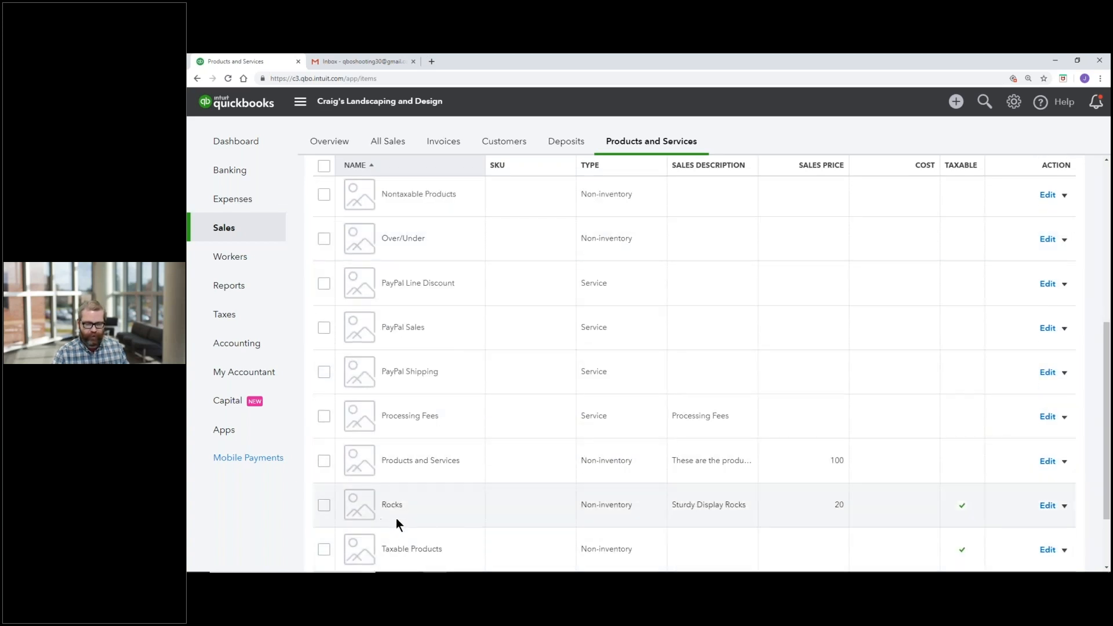
scroll(399, 517, "down", 2)
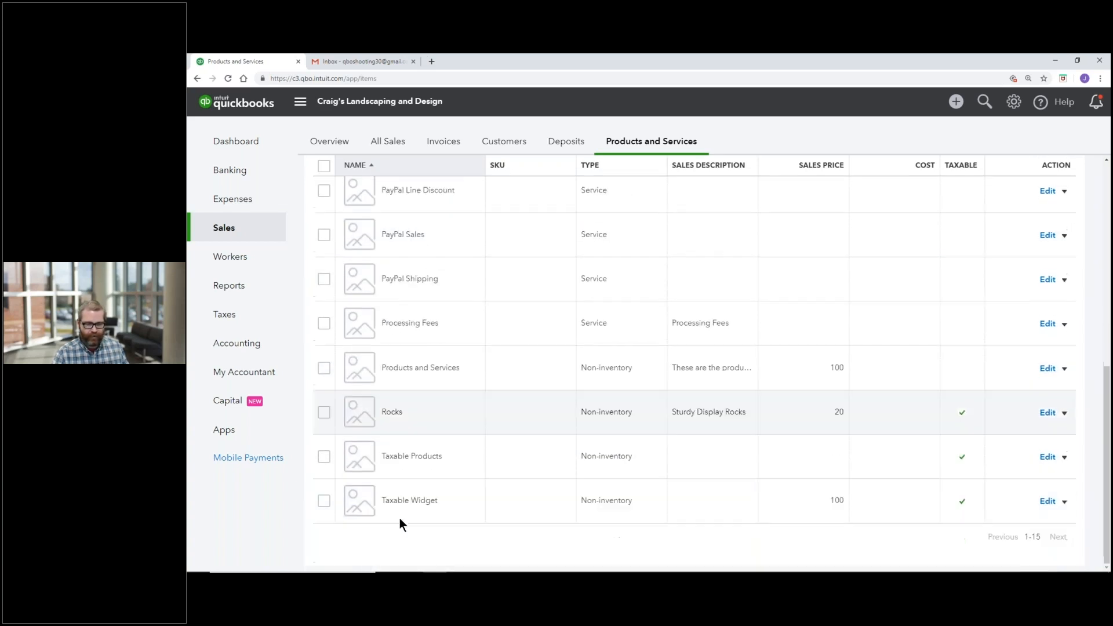
scroll(401, 519, "up", 7)
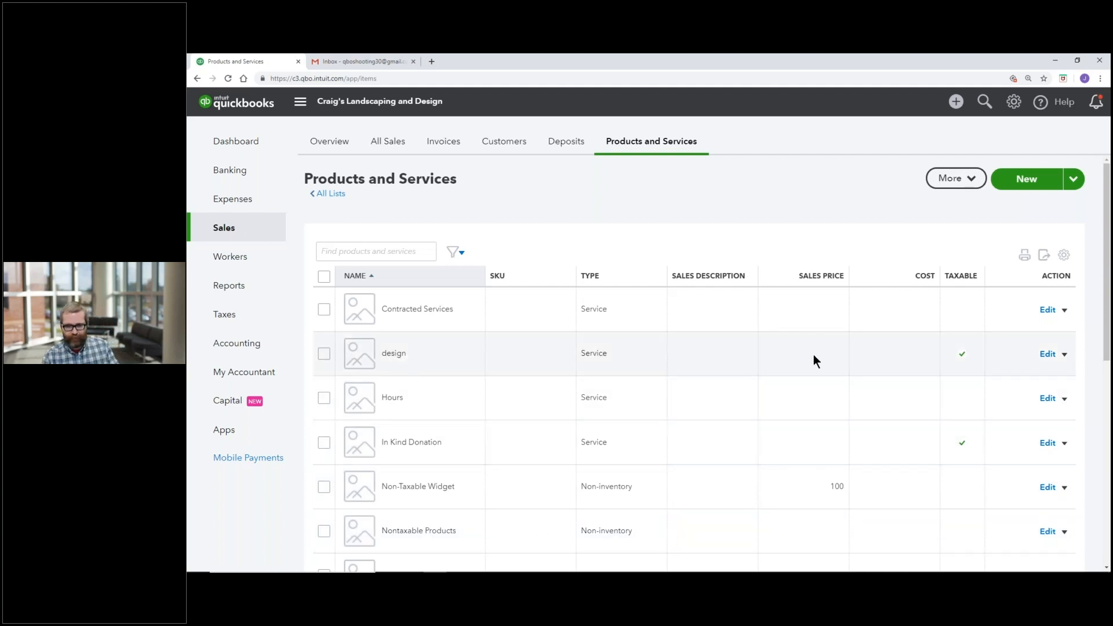
- Review the design service's description, sales price and income account, keeping Products and Services as the account, and close it without saving
left_click(1048, 354)
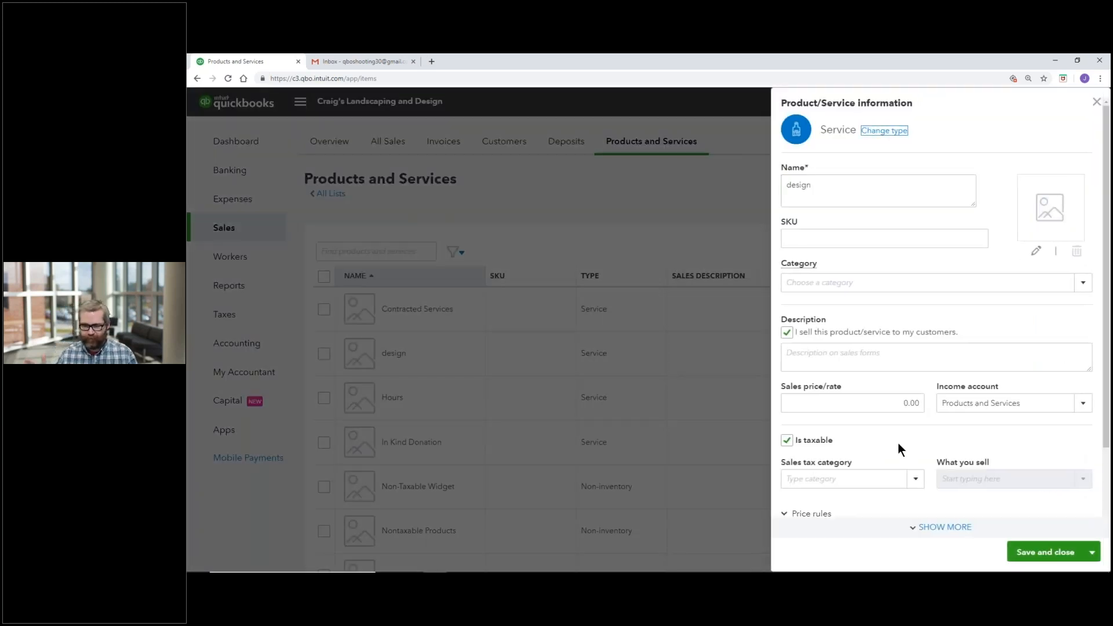
left_click(879, 362)
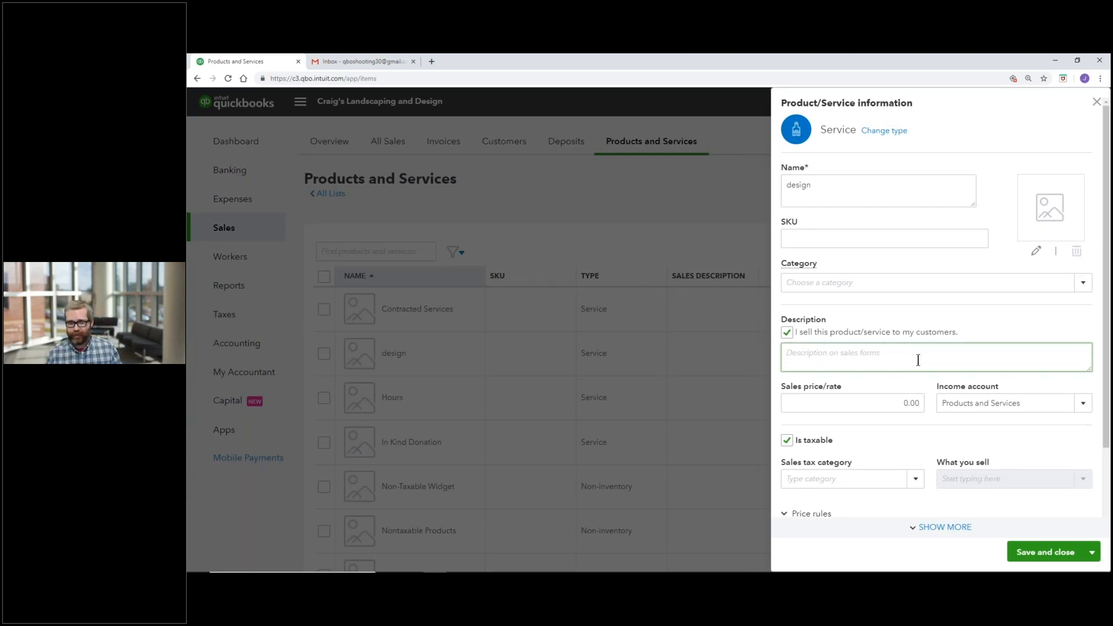
key("Tab")
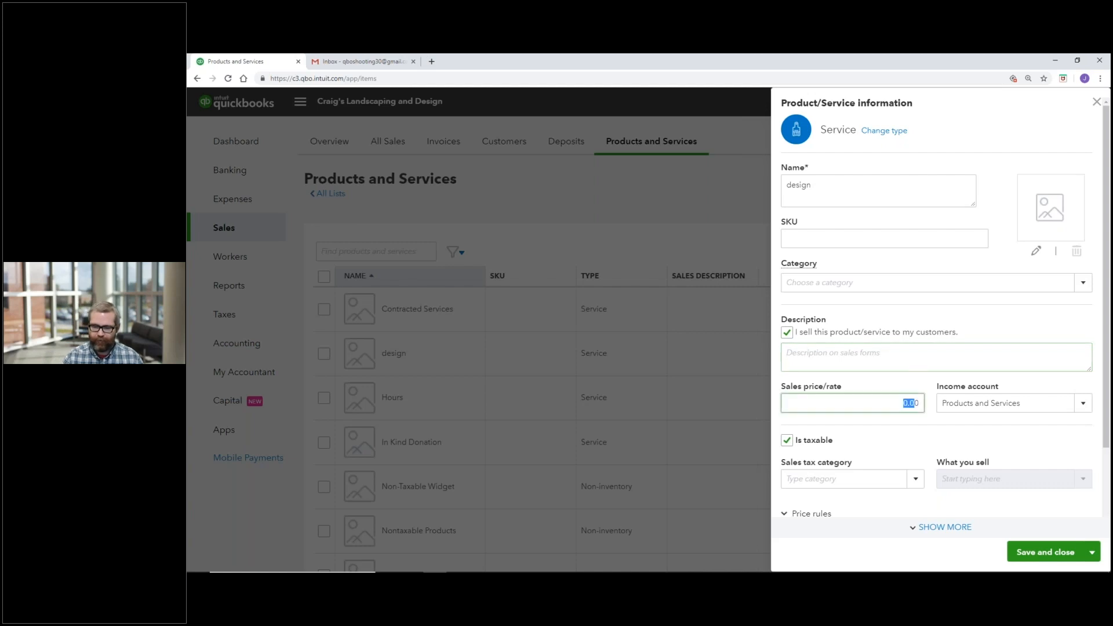
key("Tab")
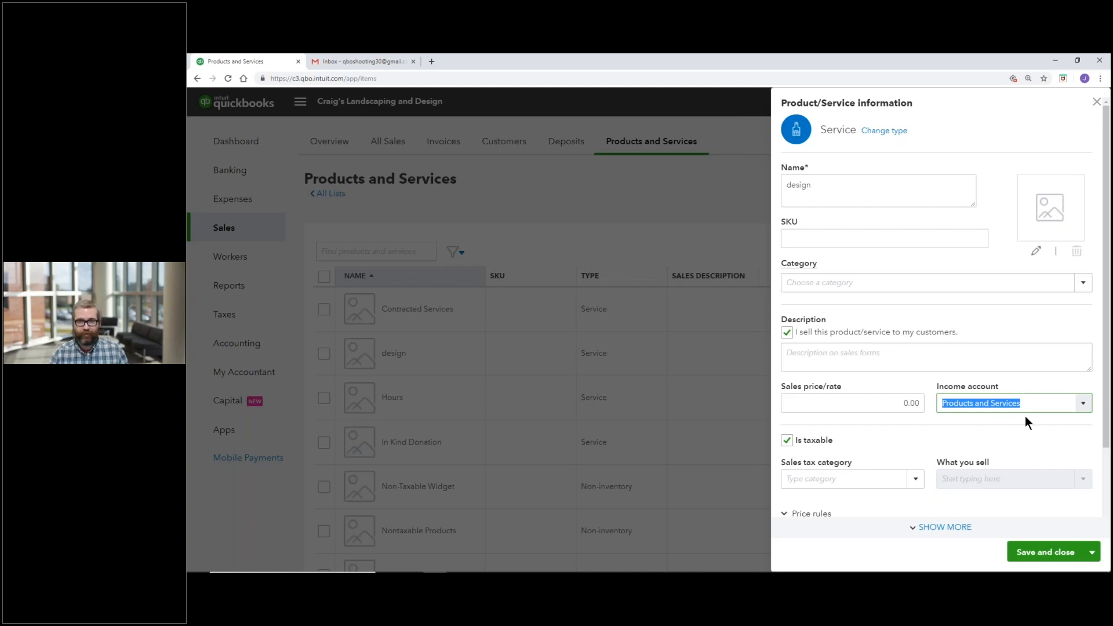
left_click(1083, 404)
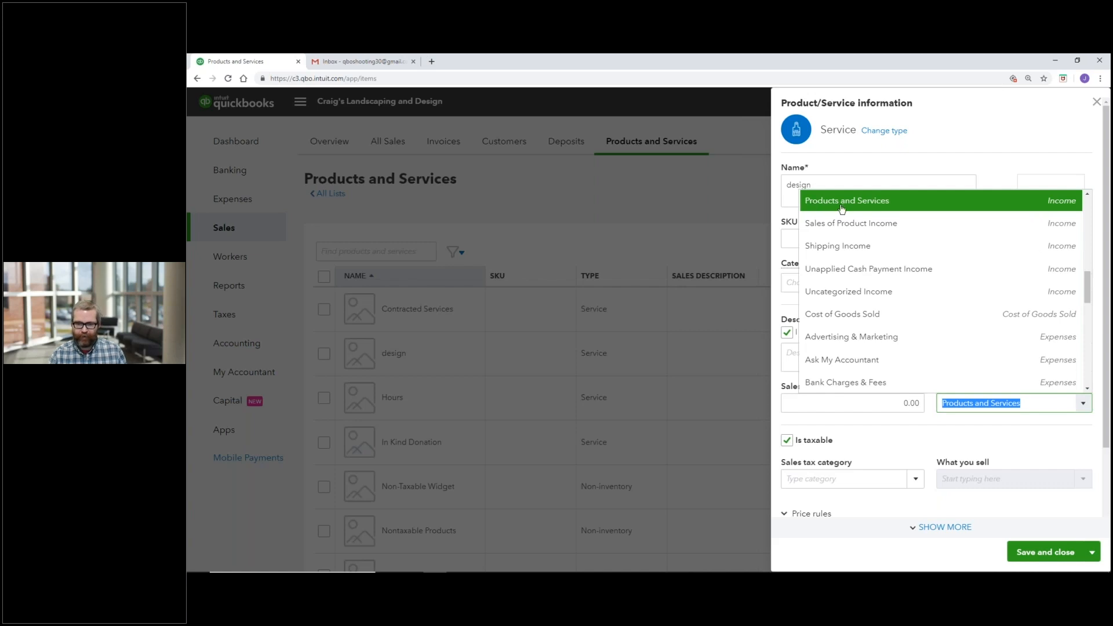
left_click(889, 209)
left_click(1097, 102)
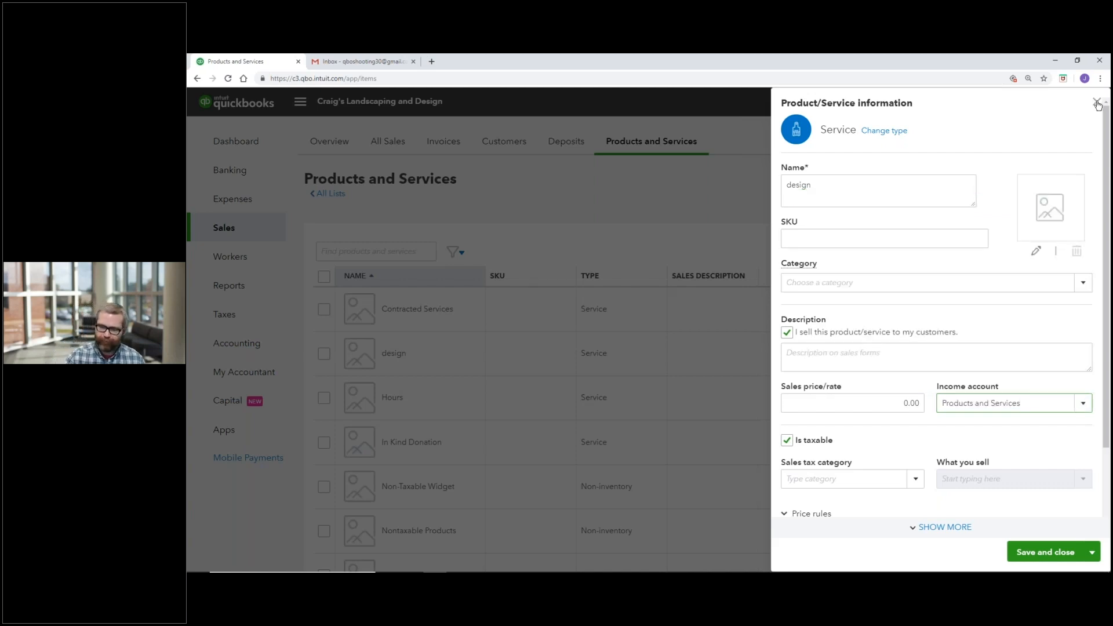
- Look through the rest of the Products and Services list, and start a new invoice for My Customer
scroll(764, 311, "down", 4)
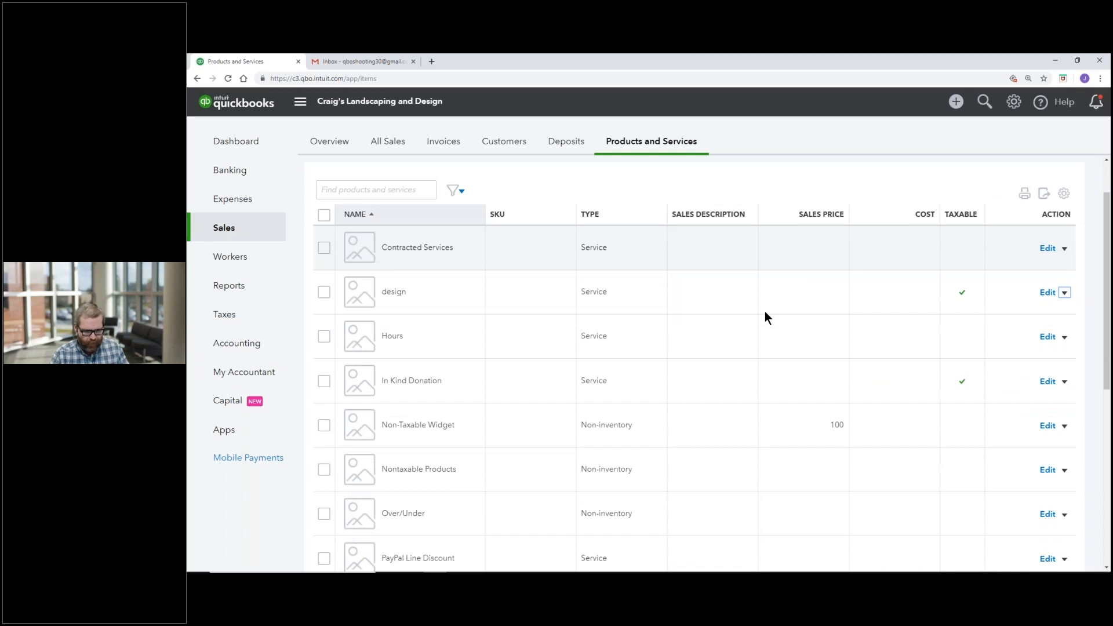
scroll(763, 304, "down", 4)
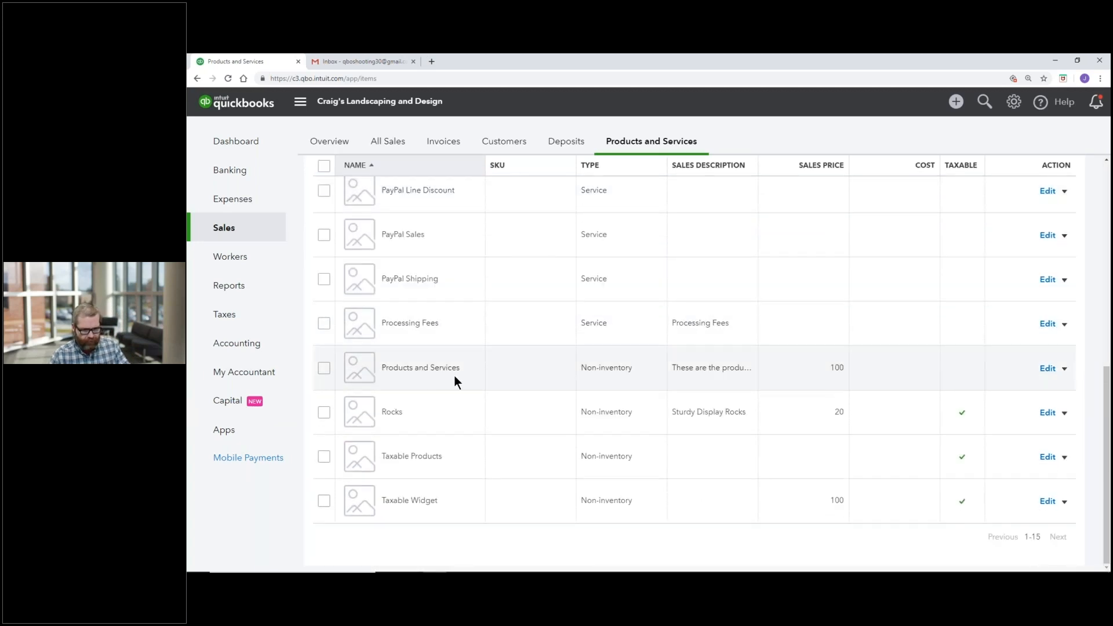
scroll(502, 398, "up", 1)
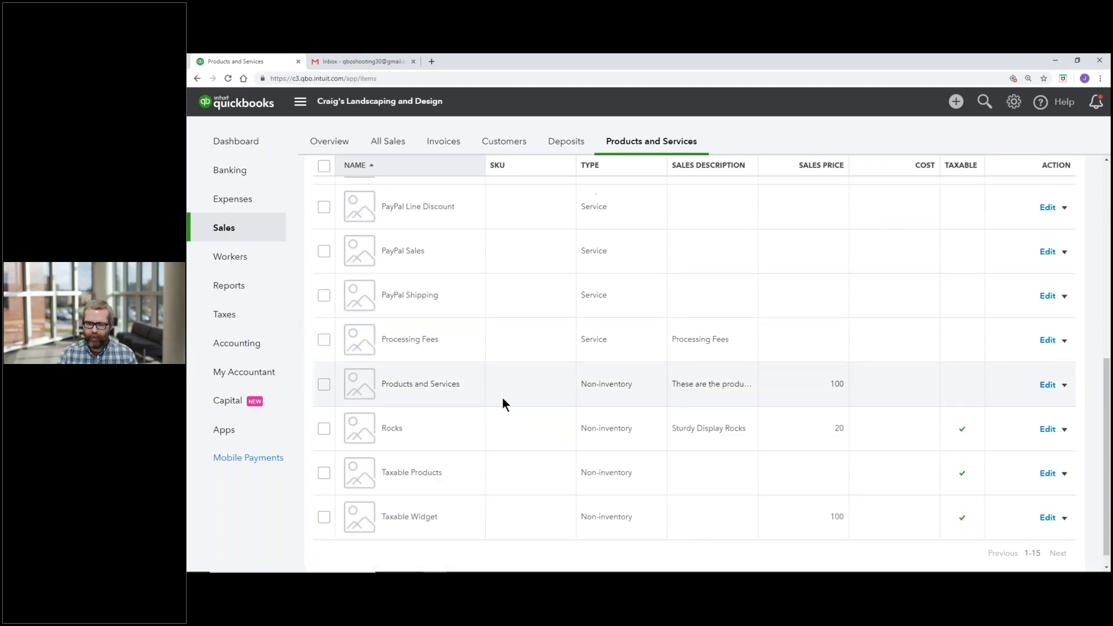
scroll(502, 405, "up", 10)
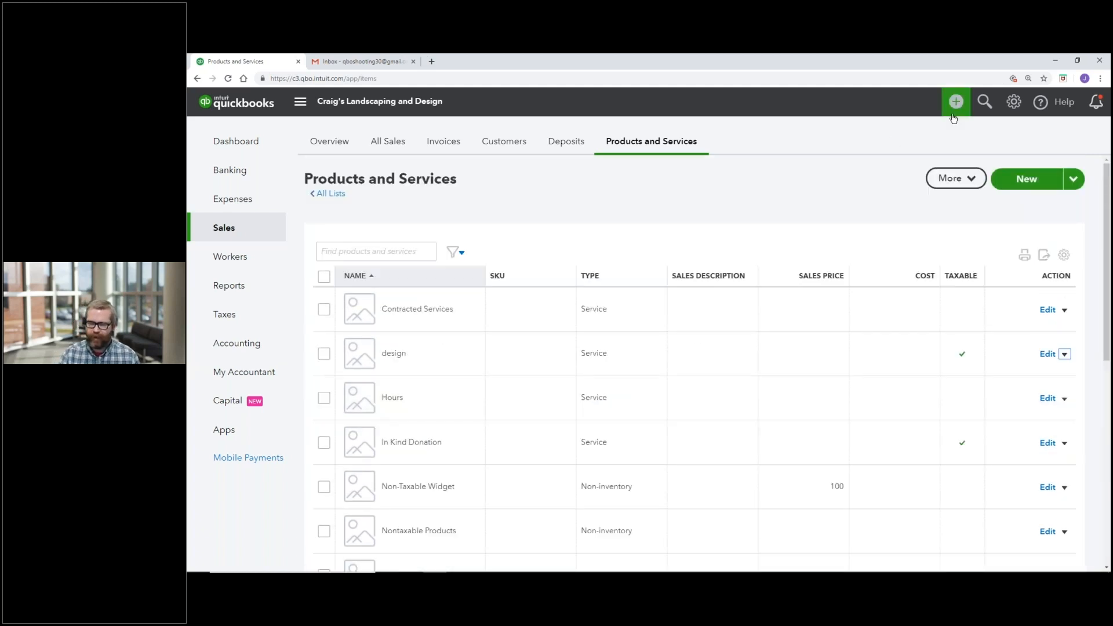
left_click(955, 103)
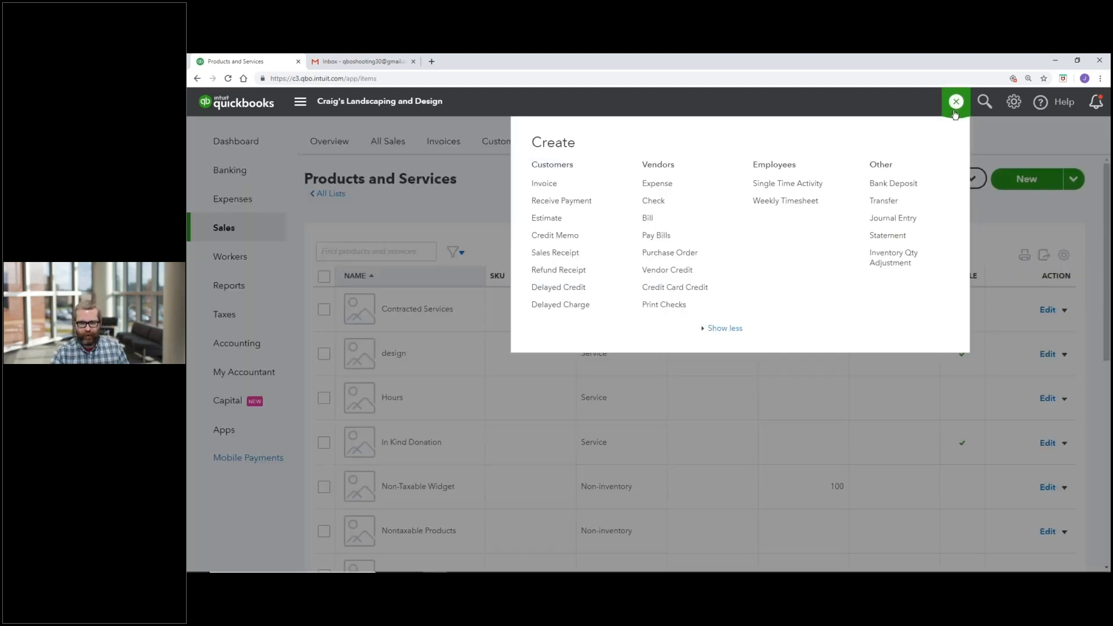
left_click(590, 184)
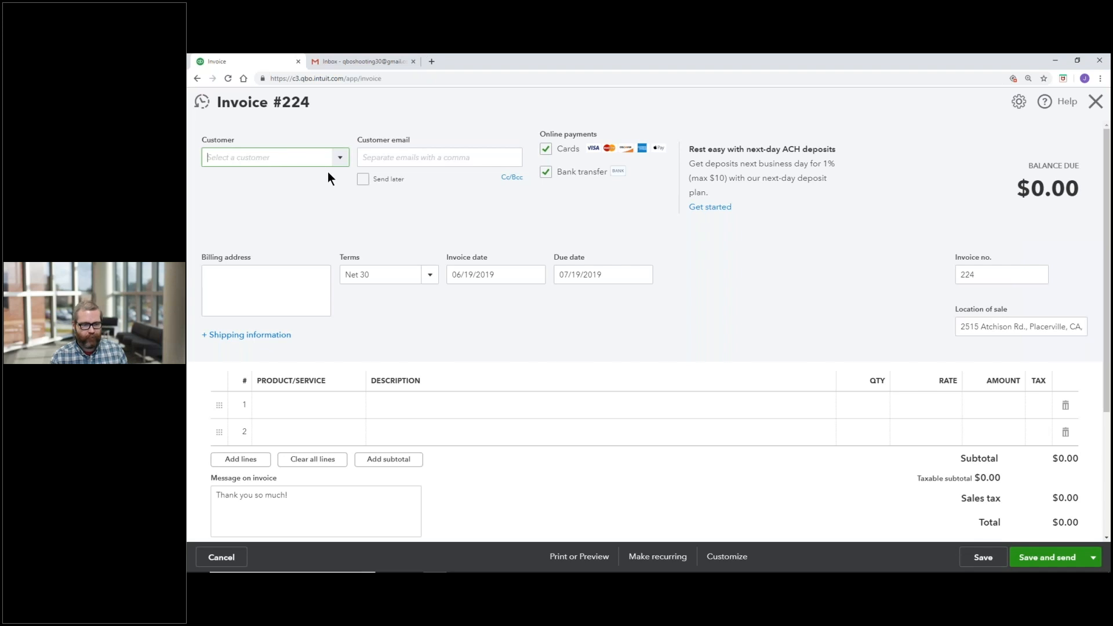
left_click(340, 159)
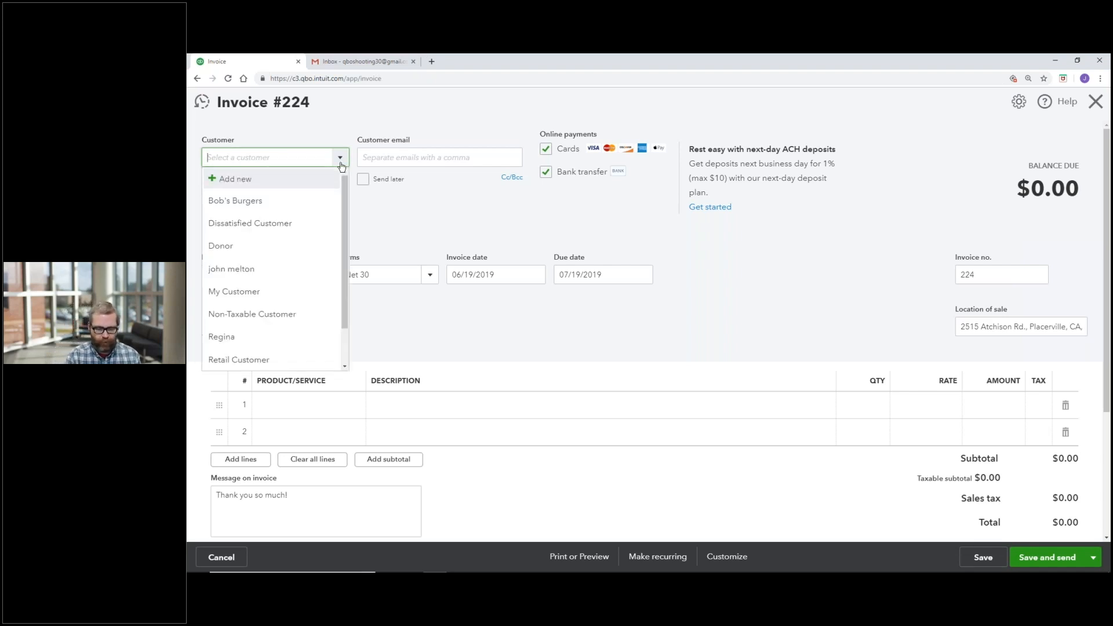
type("my")
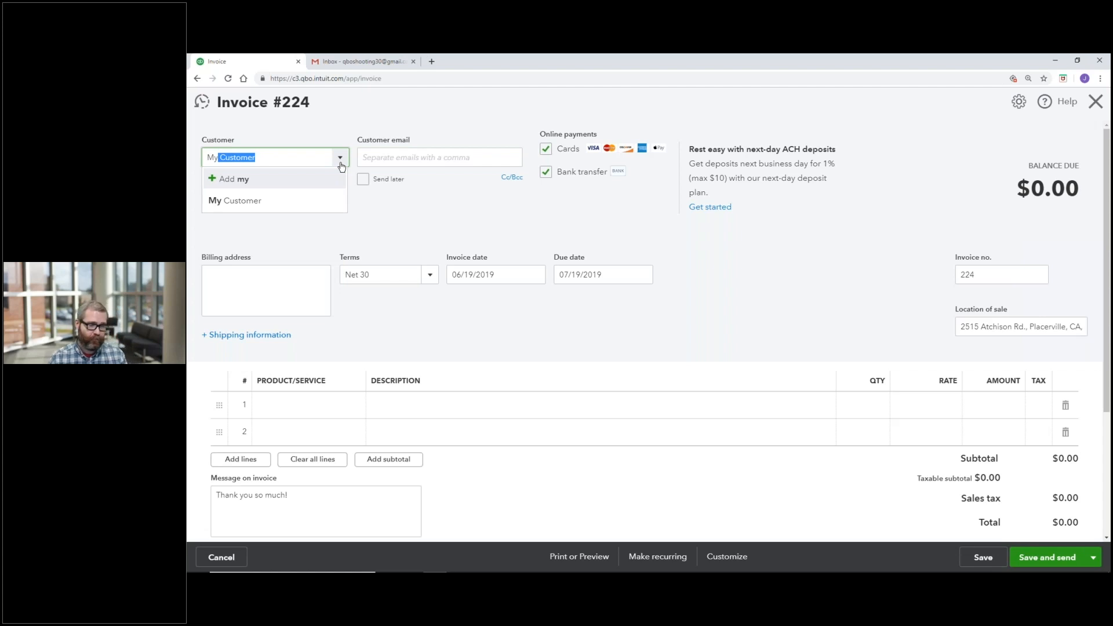
key("Tab")
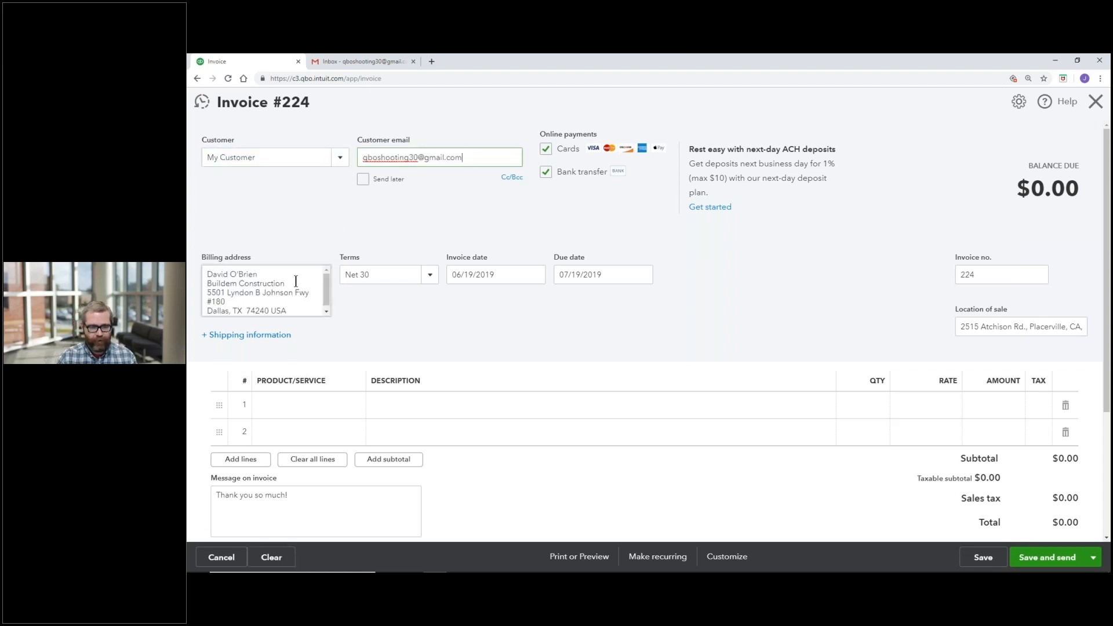
- Review the invoice's customer email, terms, invoice date, due date and the empty first product/service line
left_click_drag(487, 157, 337, 157)
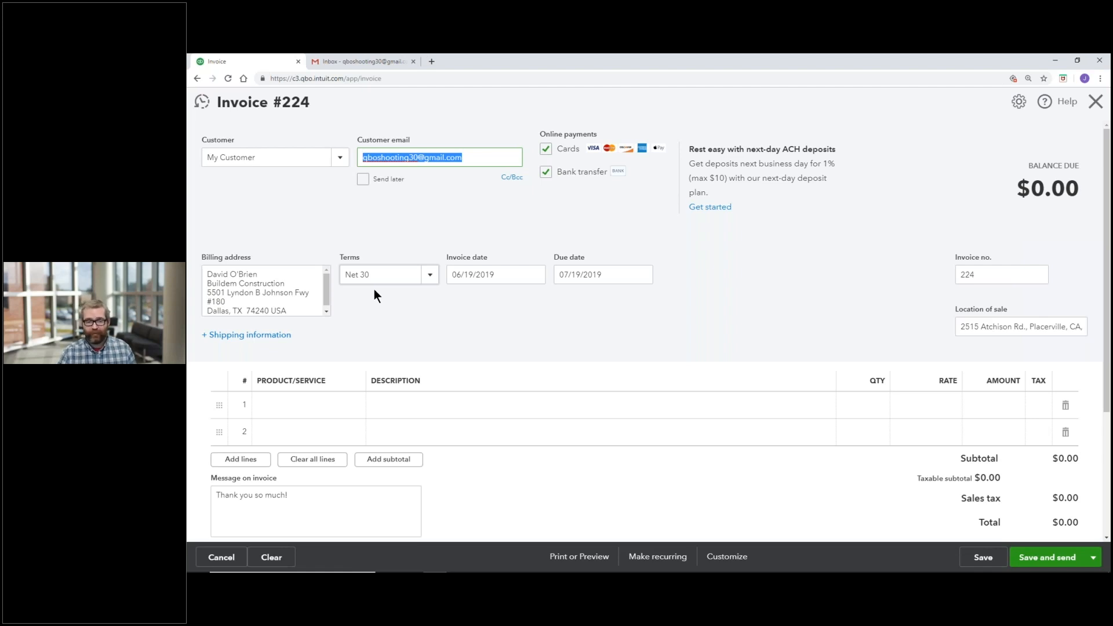
left_click(466, 276)
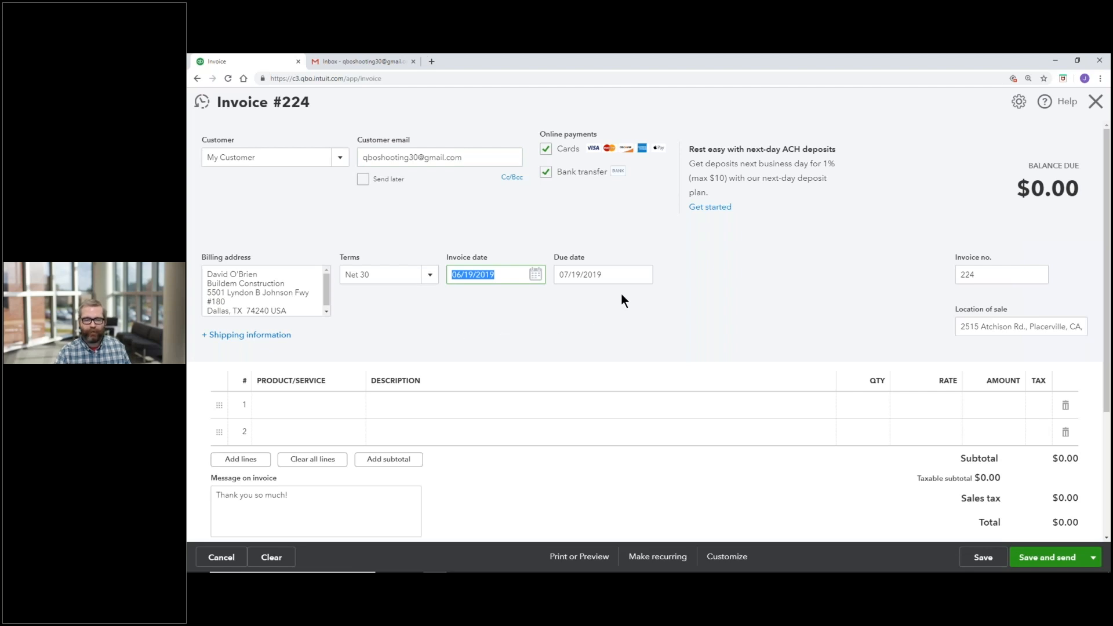
left_click(614, 276)
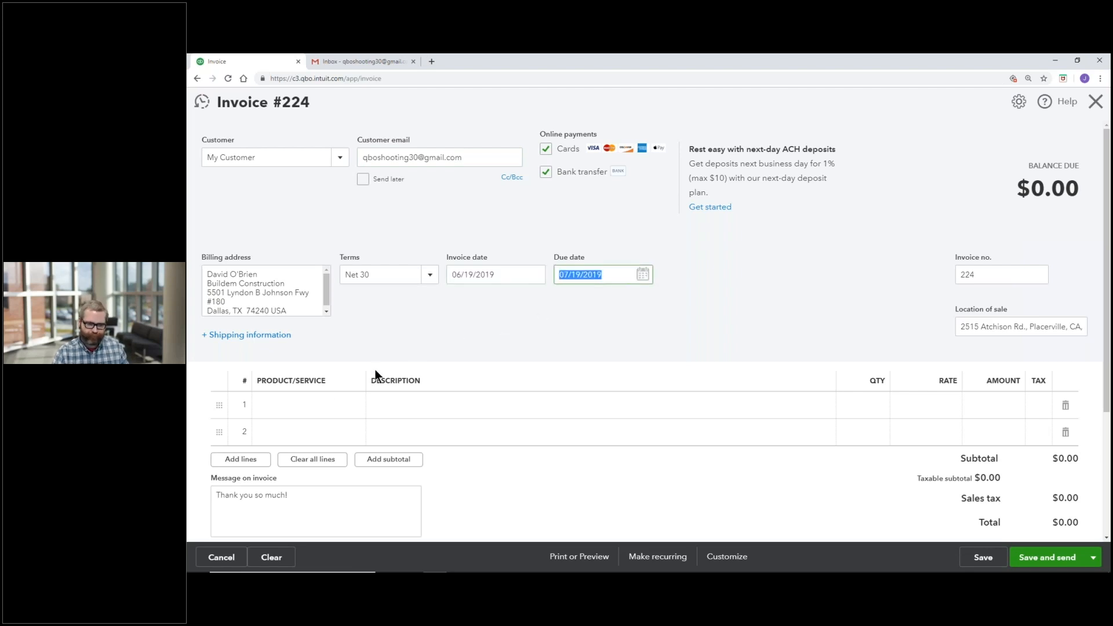
left_click(301, 410)
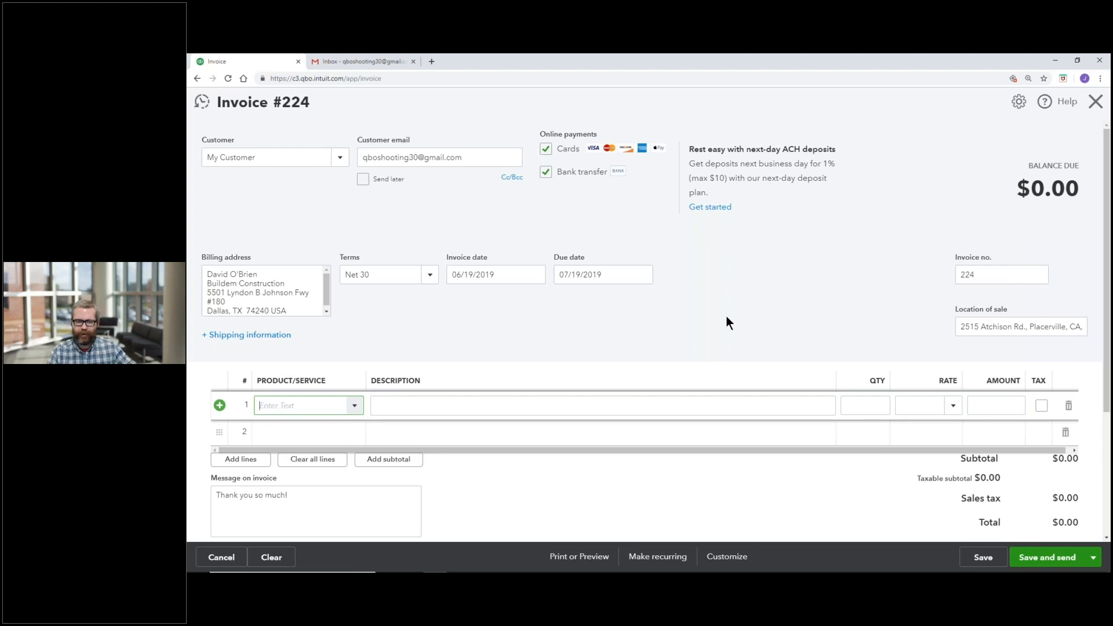
- Customize the sales form by briefly showing the Shipping fields, hiding them again, and enabling Total discount
left_click(1024, 113)
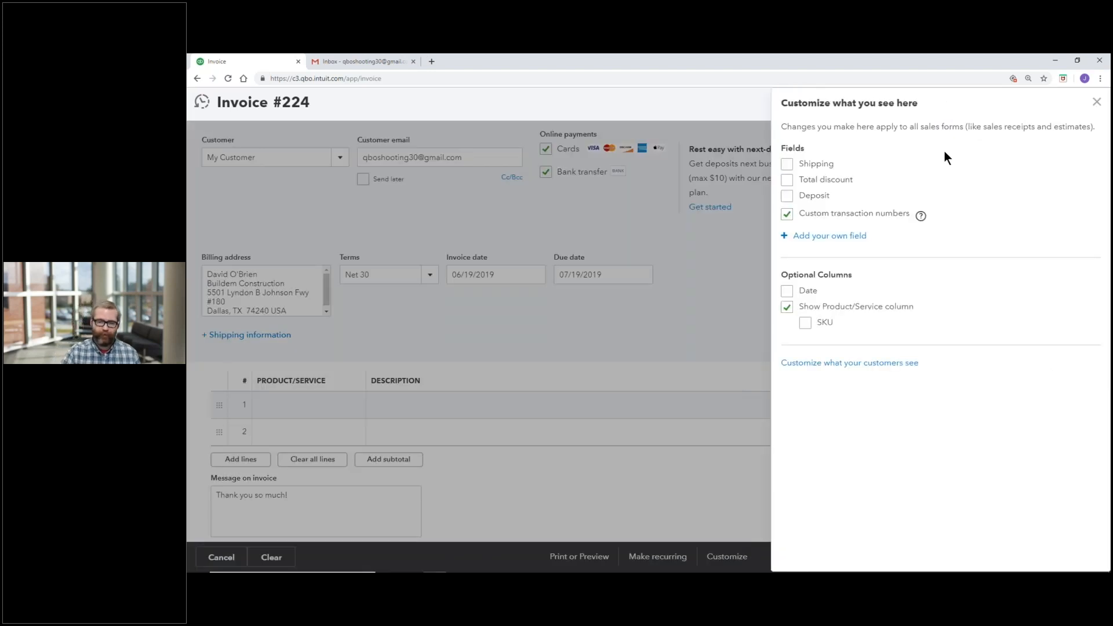
left_click(786, 164)
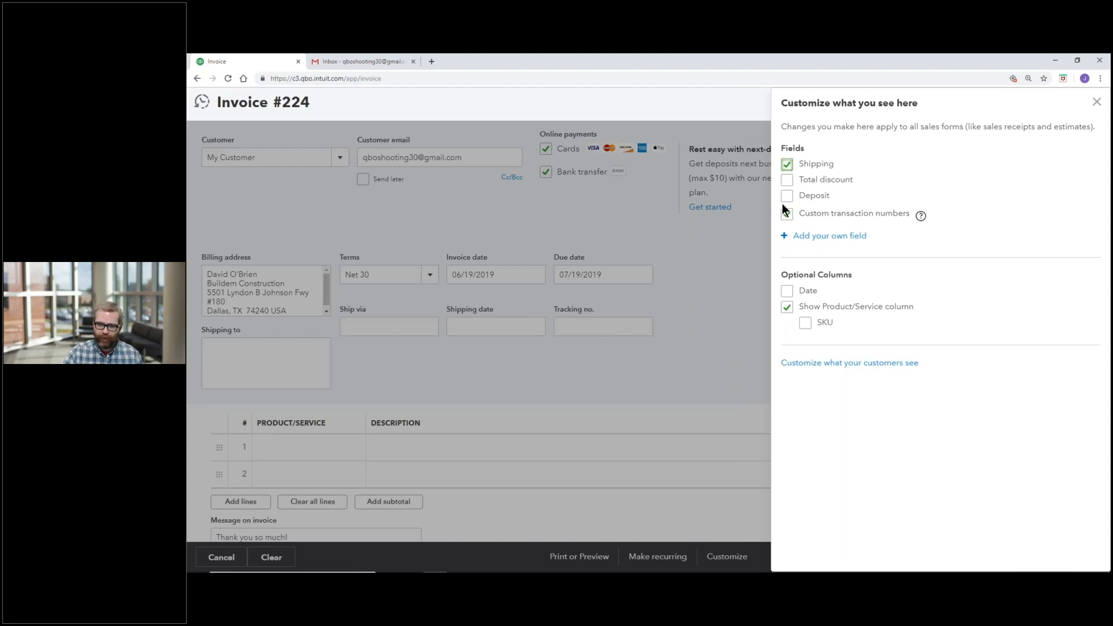
left_click(787, 165)
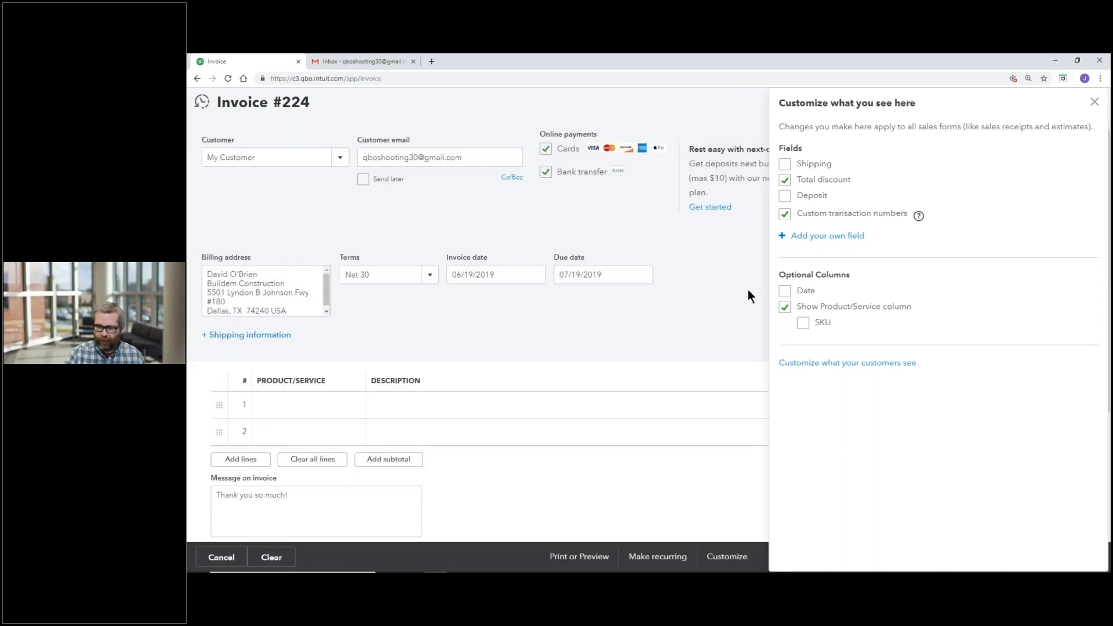
left_click(748, 290)
- Examine the invoice's discount type choices, leaving it set to Discount percent
scroll(815, 346, "down", 3)
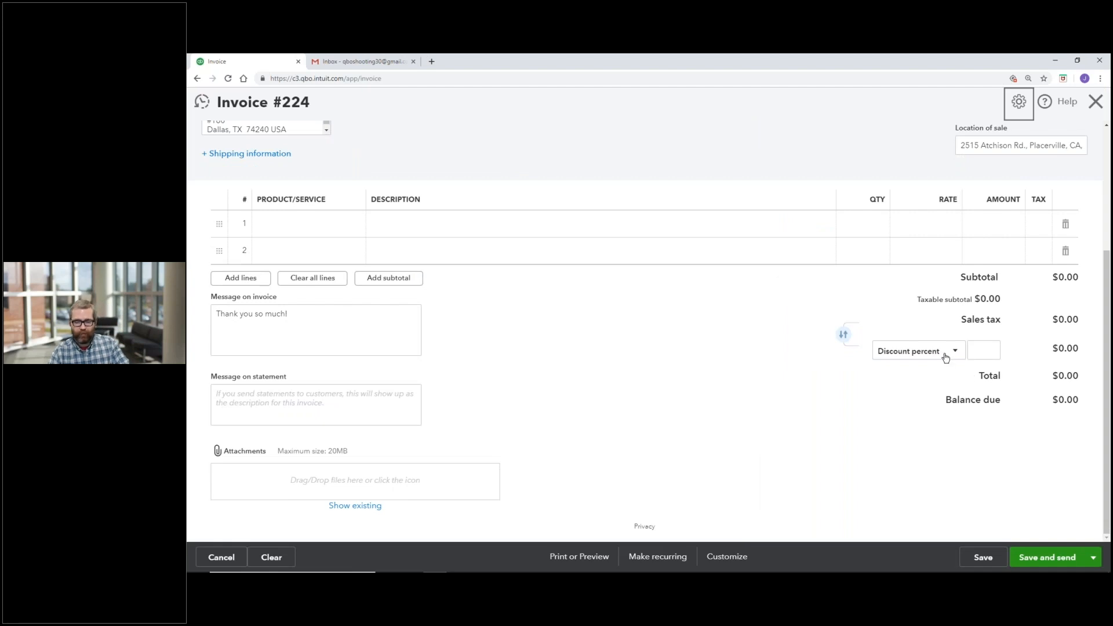
left_click(945, 356)
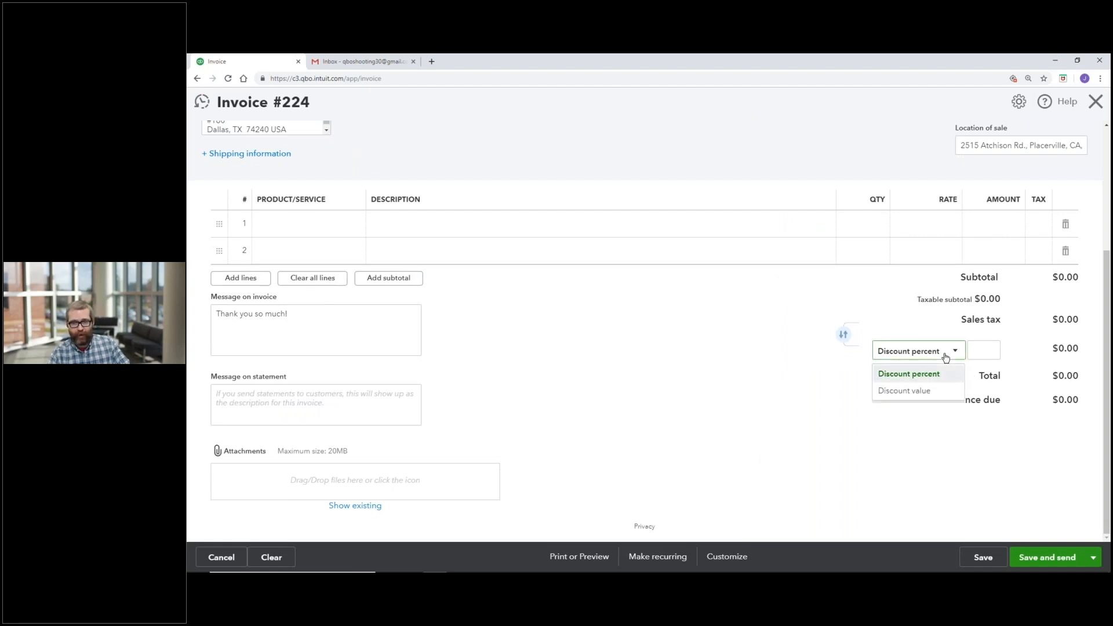
left_click(808, 365)
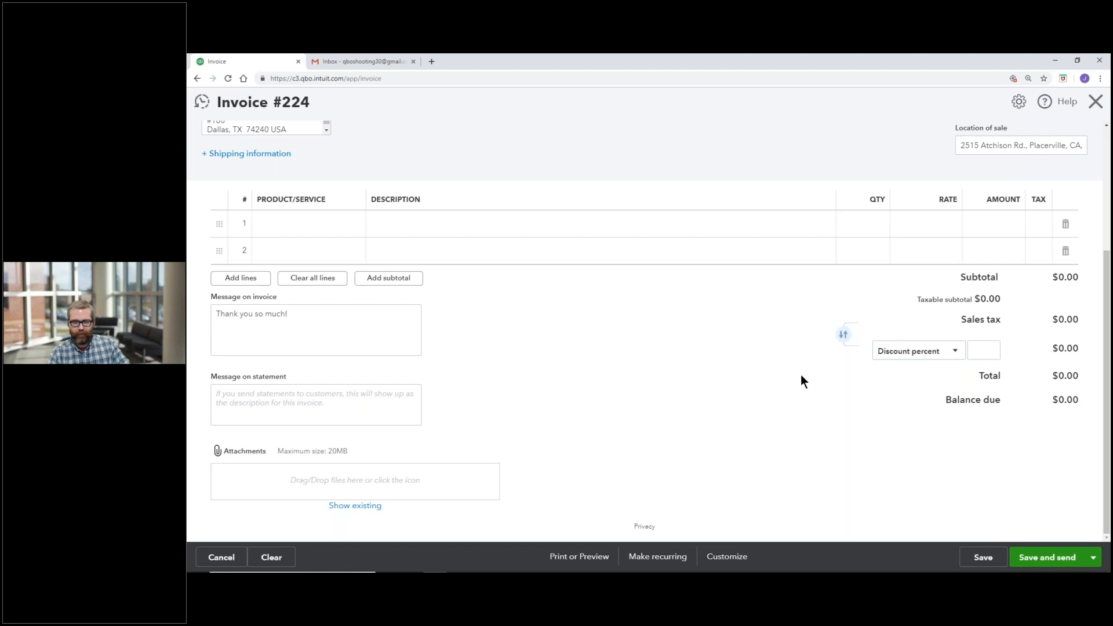
- Replace the Total discount field with the Deposit field on the sales form and check it among the invoice totals
scroll(801, 381, "up", 1)
scroll(801, 376, "up", 3)
left_click(1017, 106)
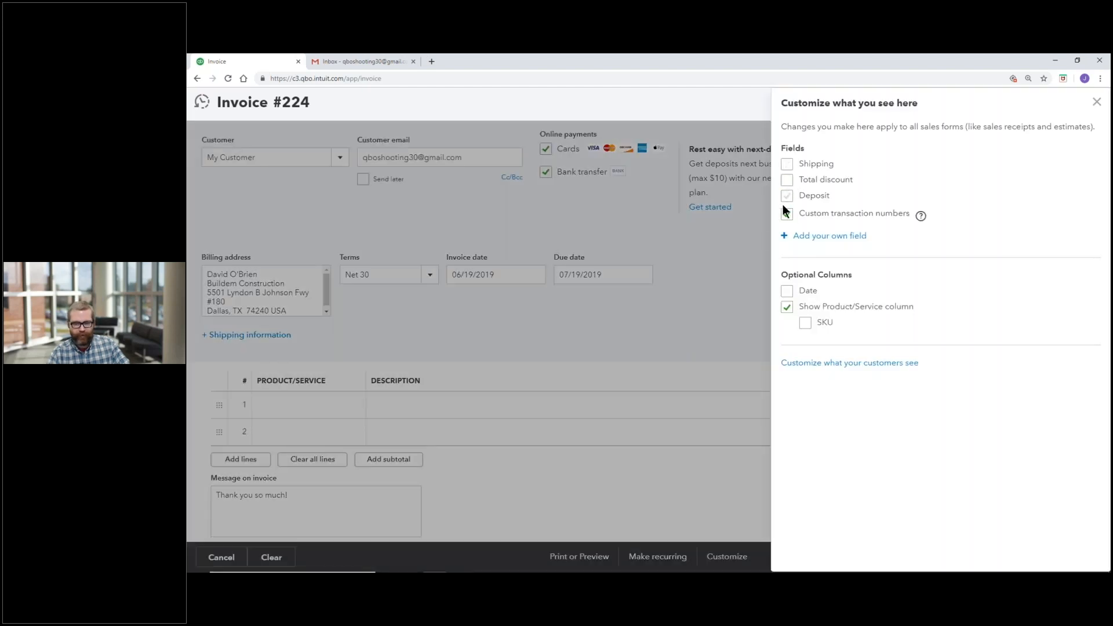
left_click(743, 266)
scroll(760, 339, "down", 4)
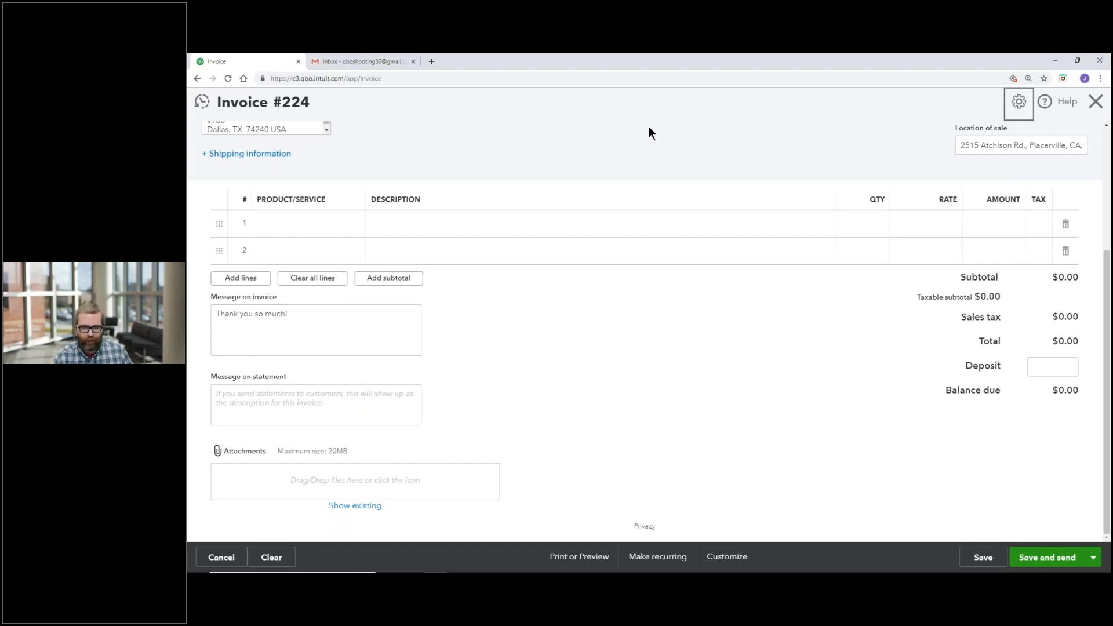
left_click(1041, 364)
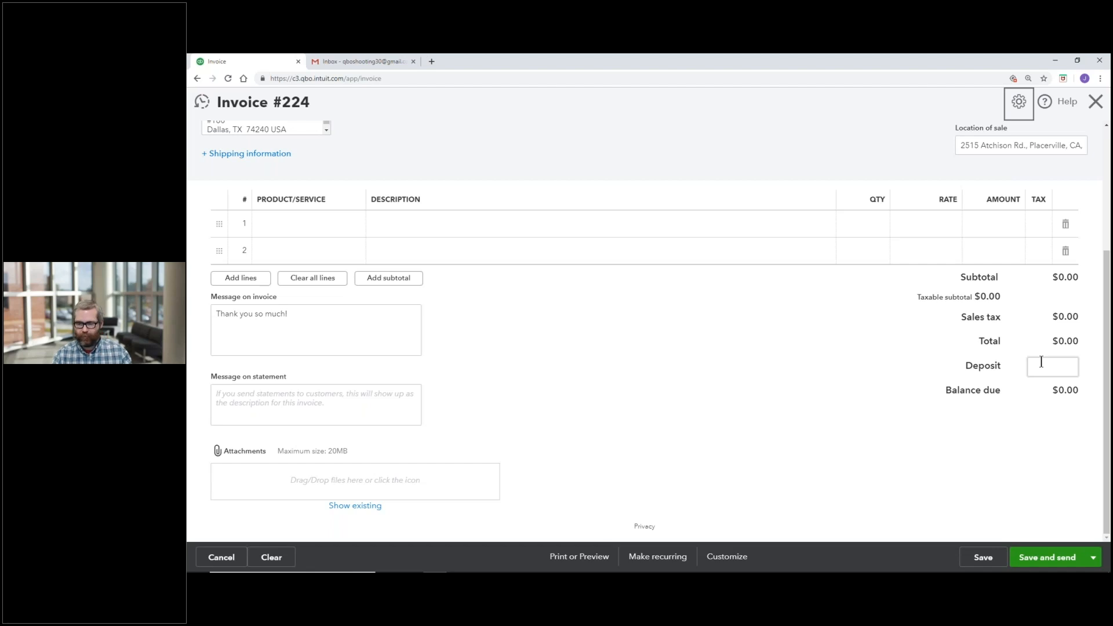
- Turn off the Deposit field, and toggle custom transaction numbers off and back on while checking the invoice number field
left_click(1018, 102)
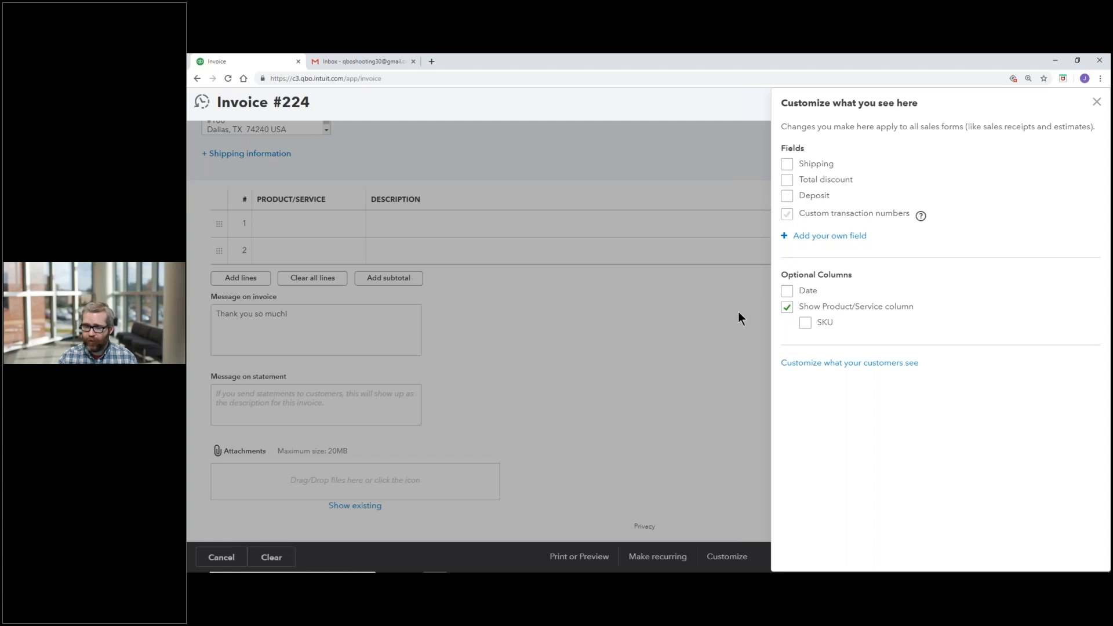
left_click(736, 329)
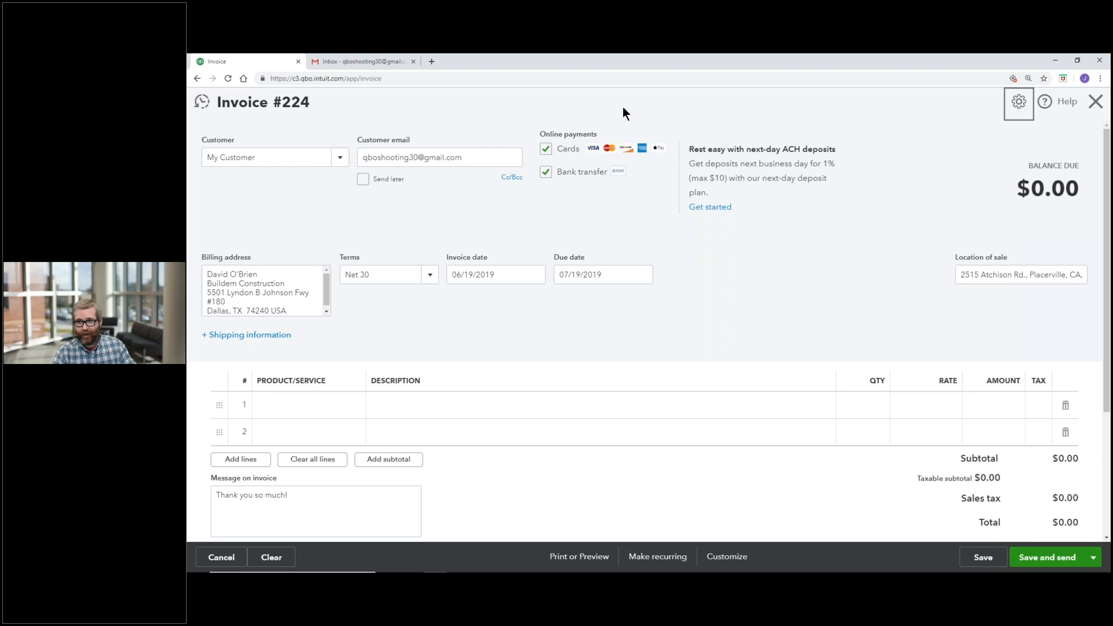
left_click(1012, 105)
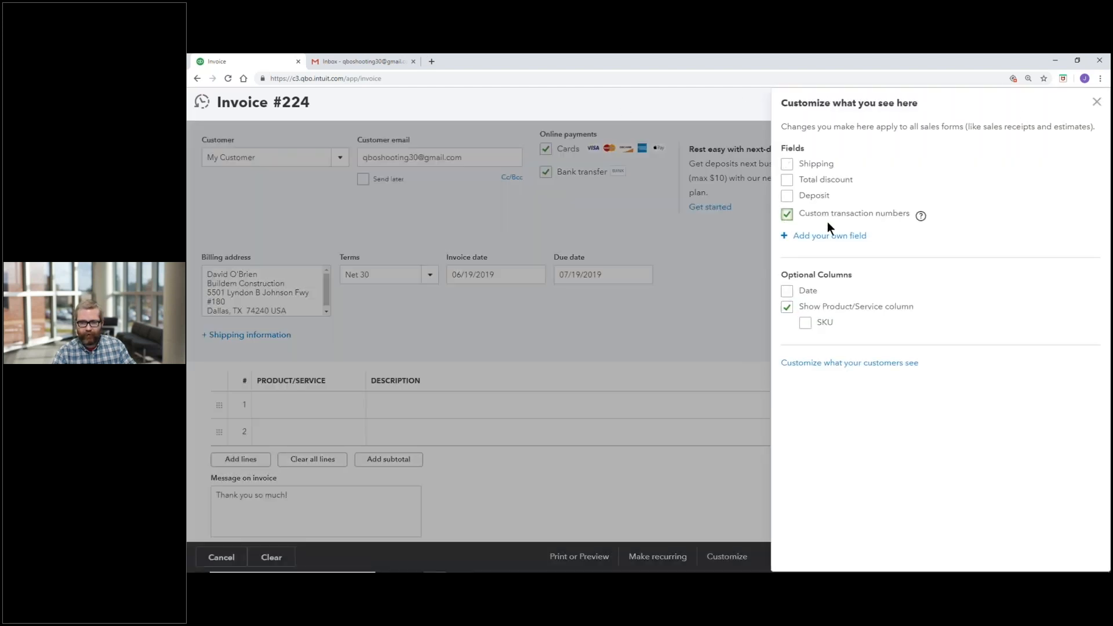
left_click(733, 239)
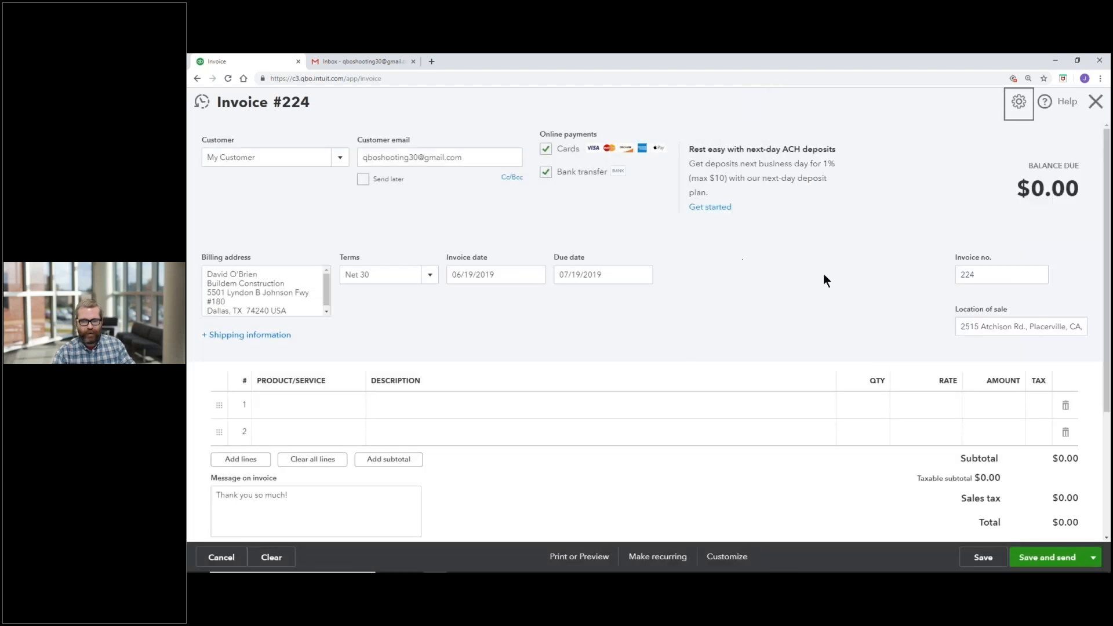
left_click(962, 274)
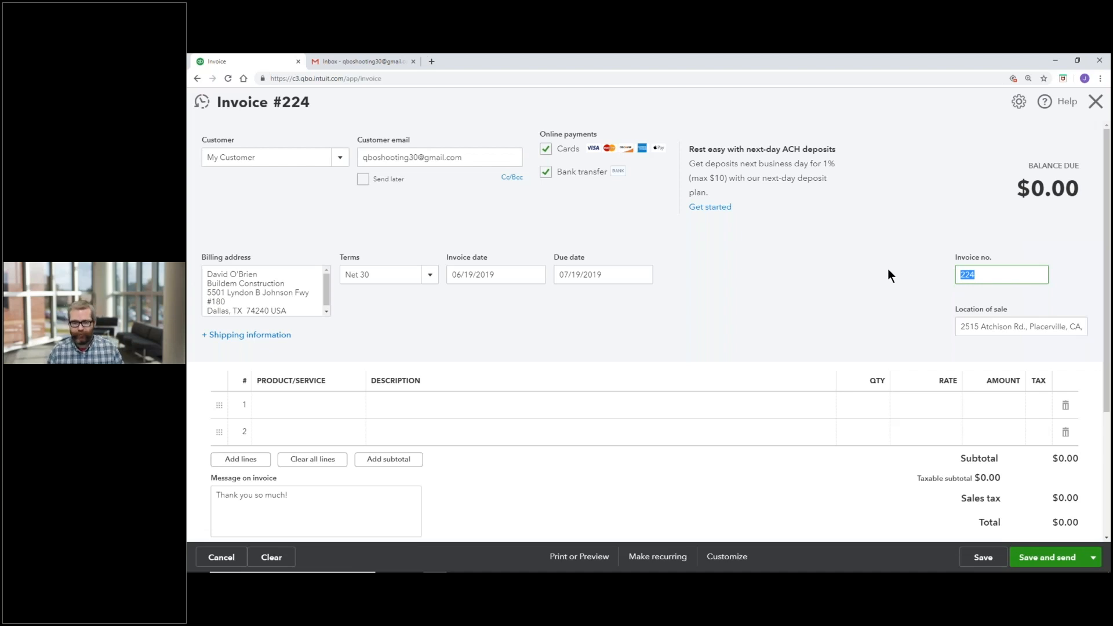
- Add the Sales Rep field and two blank custom fields to the sales form, and remove all three again
left_click(1018, 111)
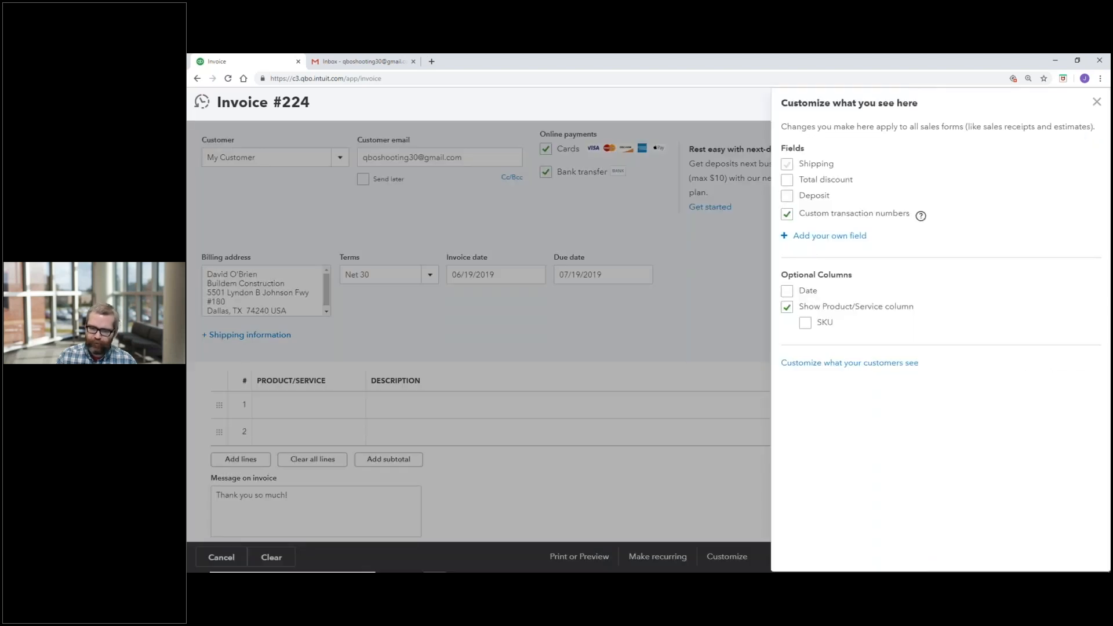
left_click(846, 237)
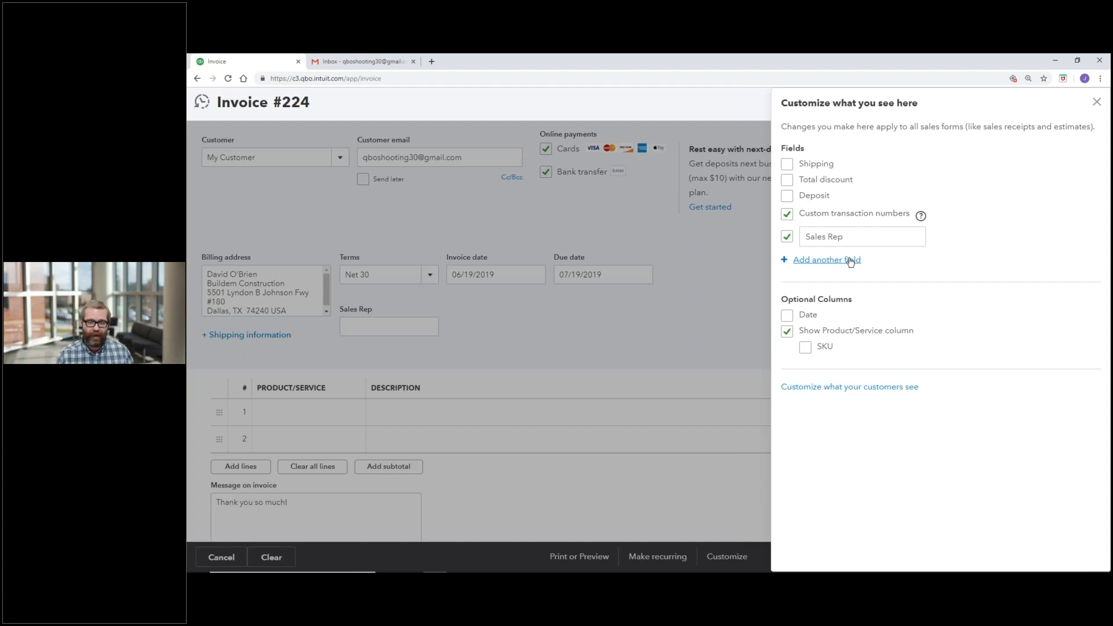
left_click(850, 260)
left_click(849, 286)
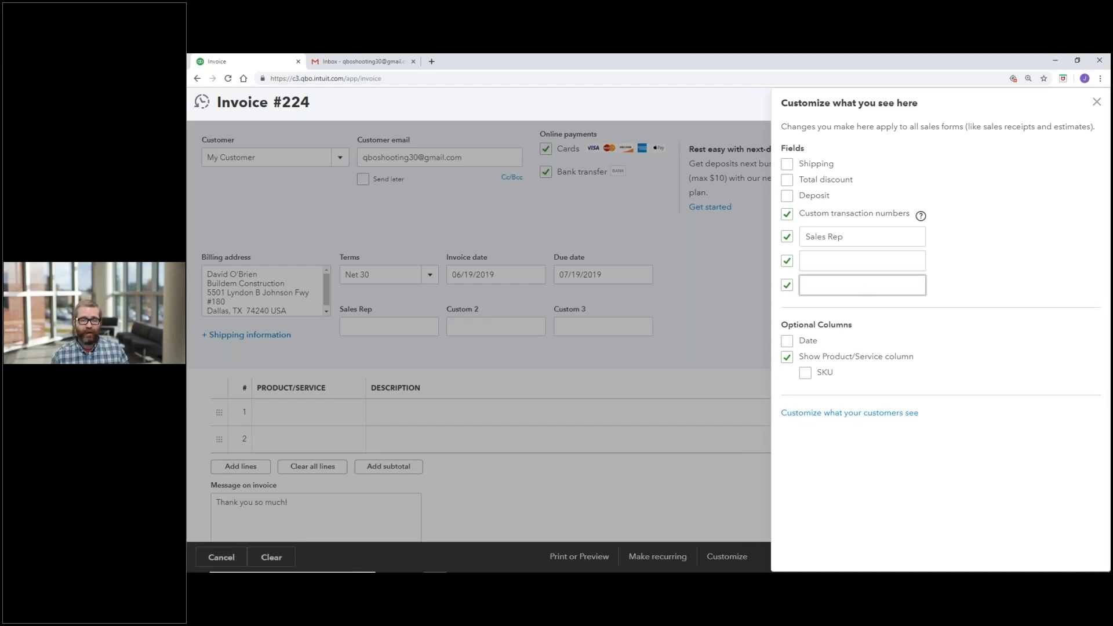
left_click(786, 237)
left_click(786, 237)
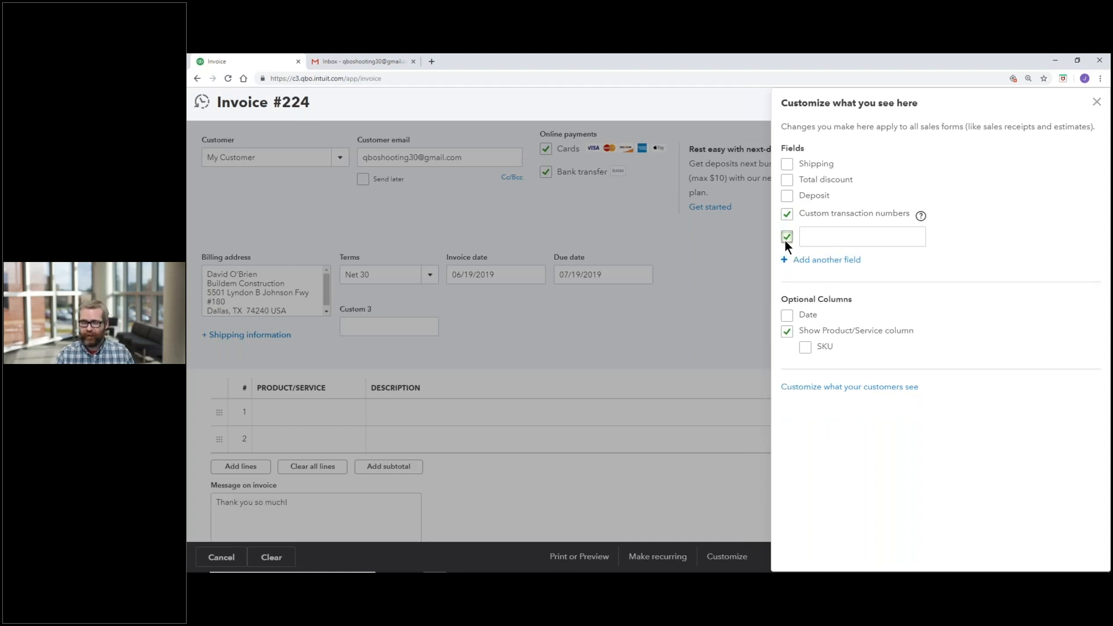
left_click(786, 238)
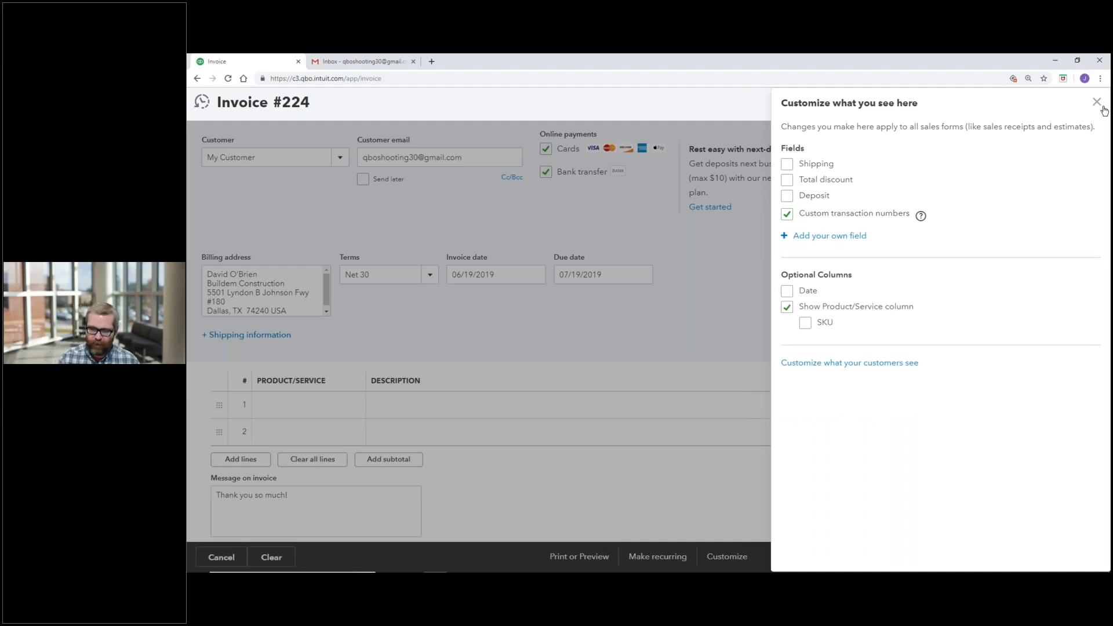
- Show and hide the optional Date and SKU columns on the invoice, and close the form customization
left_click(787, 291)
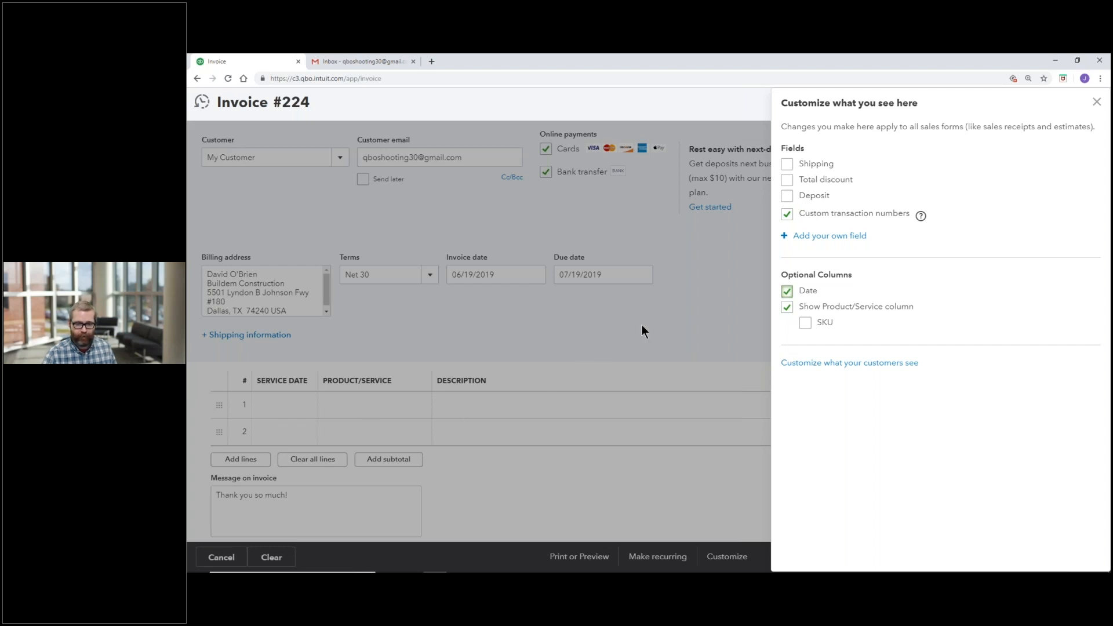
left_click(788, 291)
left_click(806, 322)
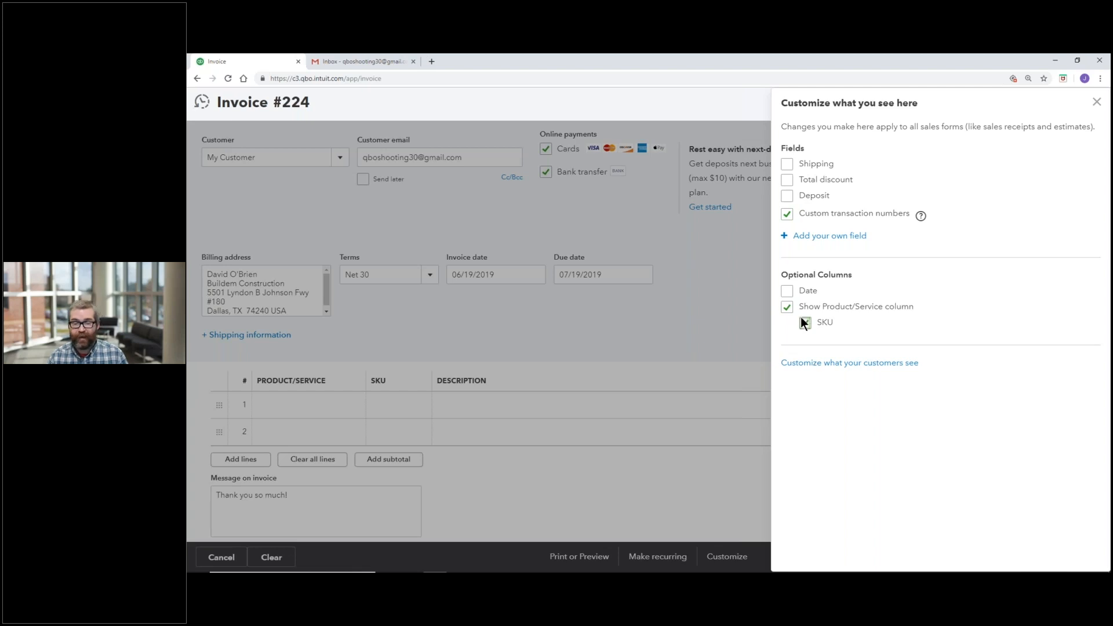
left_click(798, 326)
left_click(743, 311)
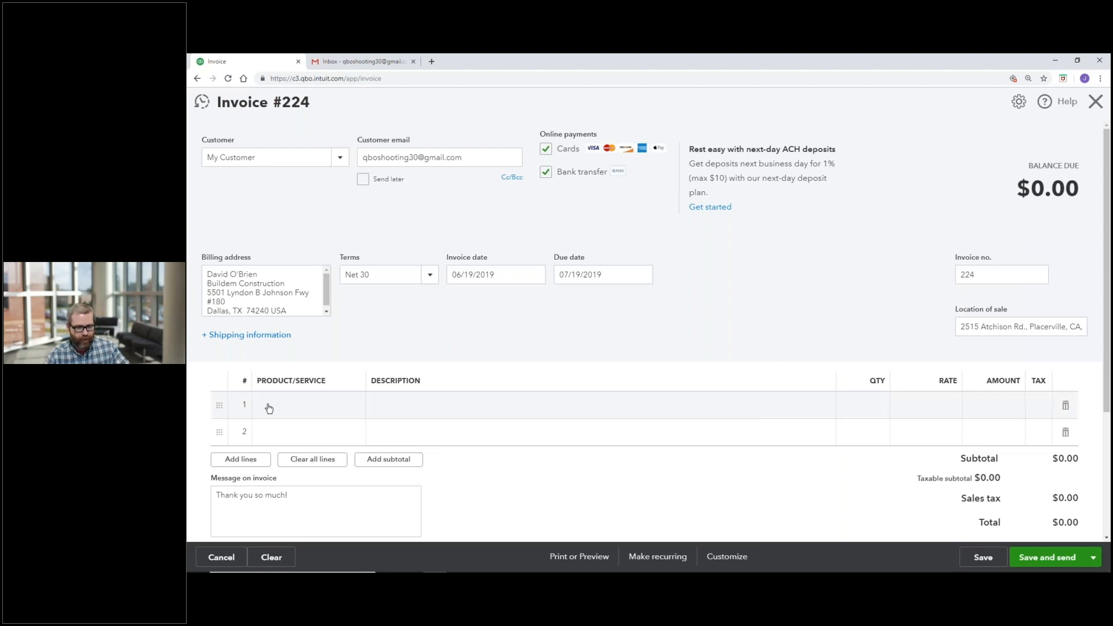
- Add the Products and Services item on the first invoice line with a quantity of 10
left_click(309, 404)
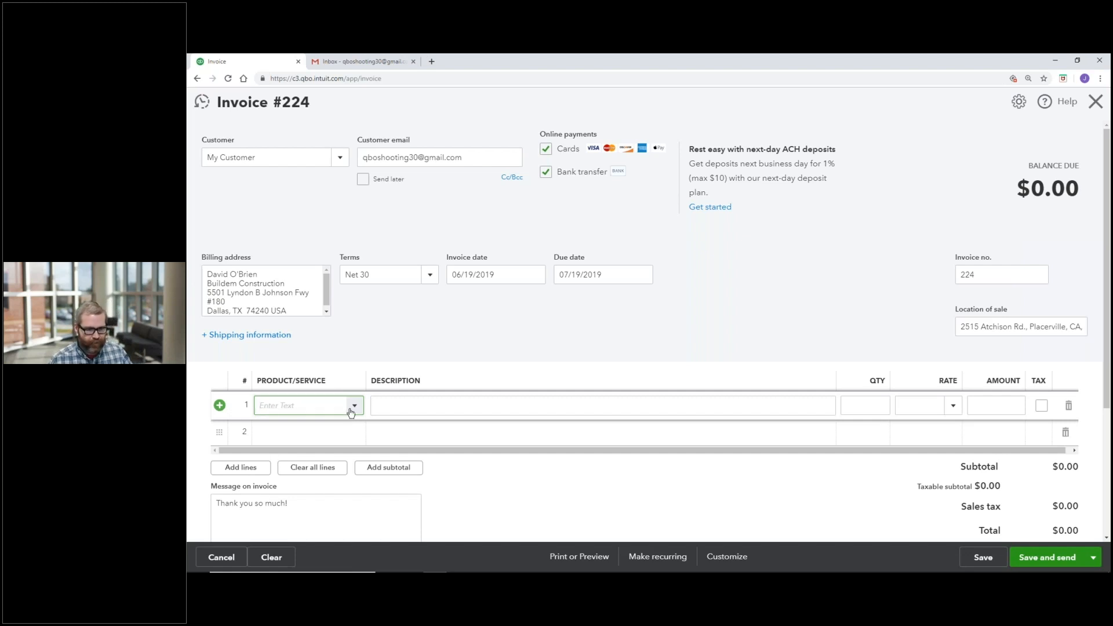
left_click(353, 409)
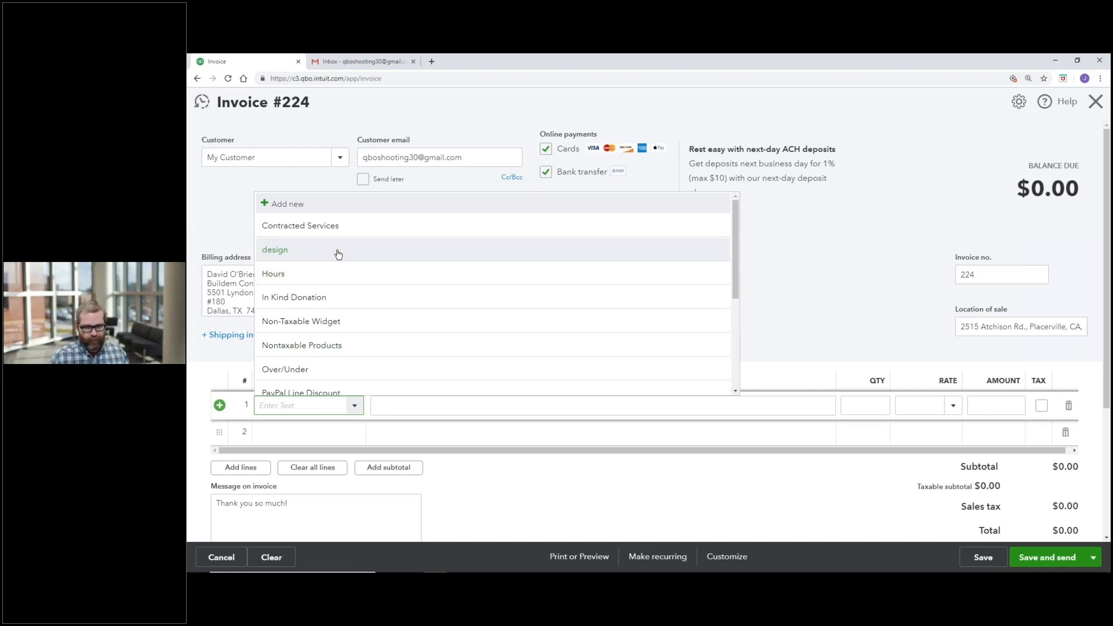
scroll(337, 252, "down", 3)
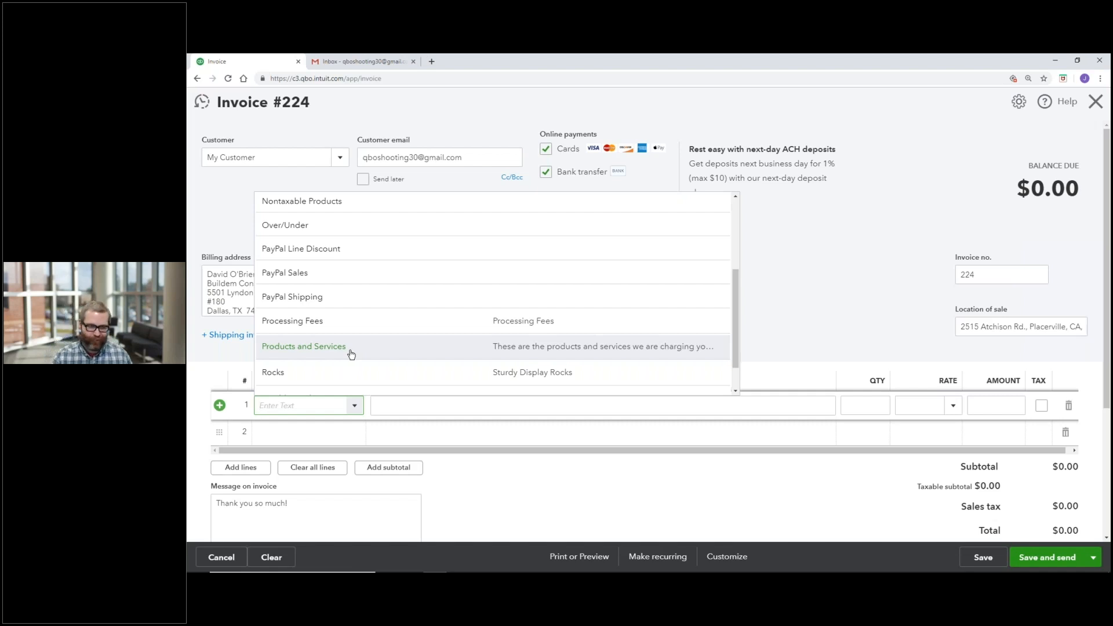
left_click(351, 347)
left_click(621, 407)
left_click_drag(622, 407, 372, 402)
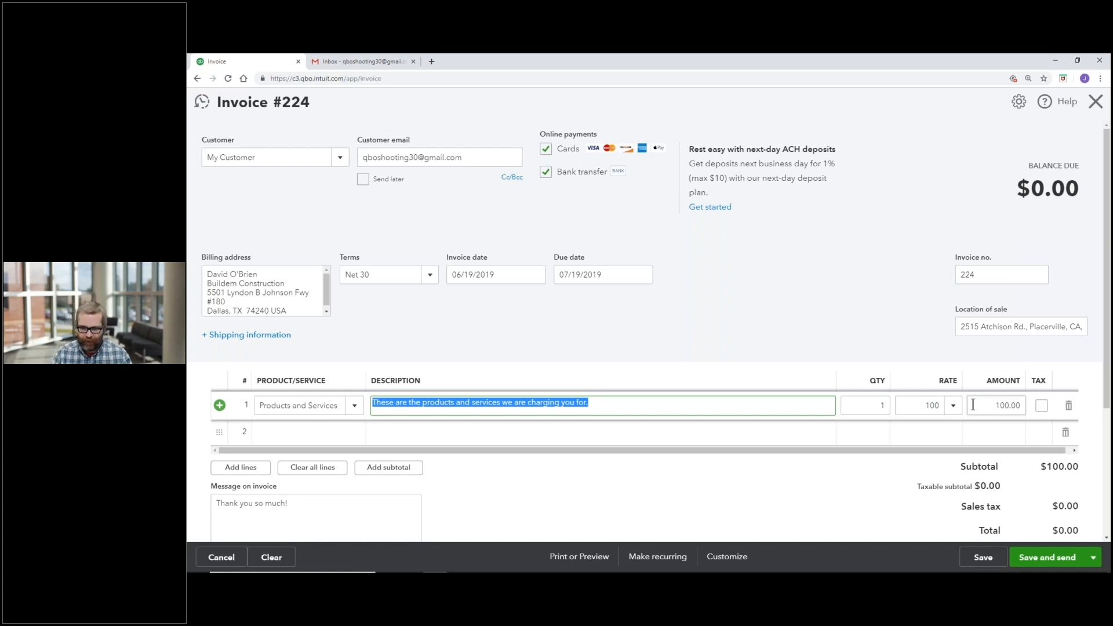
left_click(872, 405)
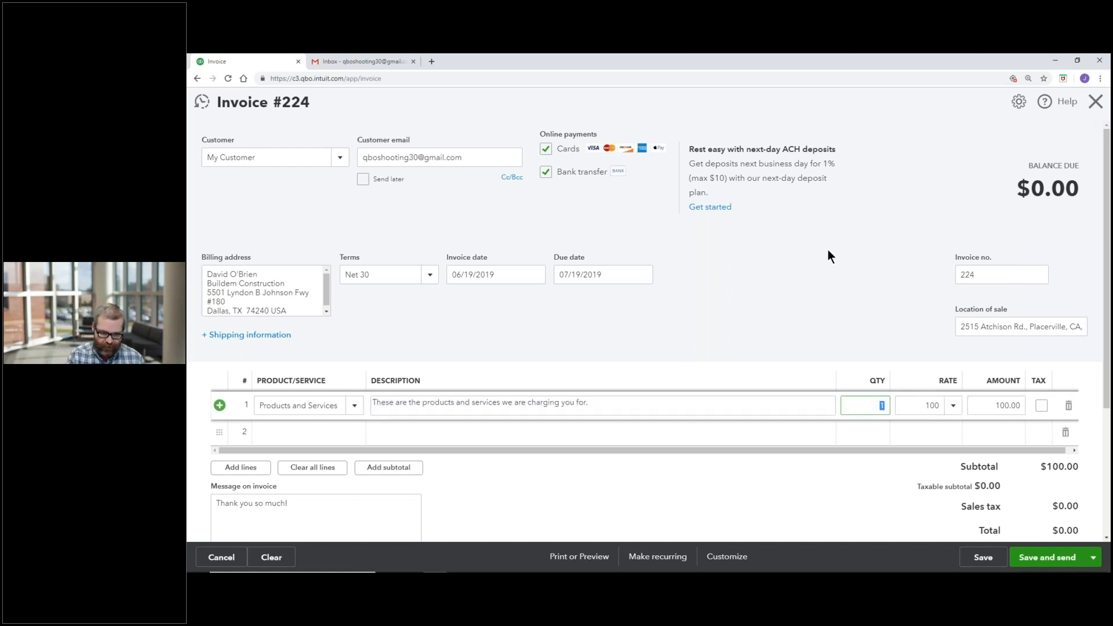
type("10")
key("Tab")
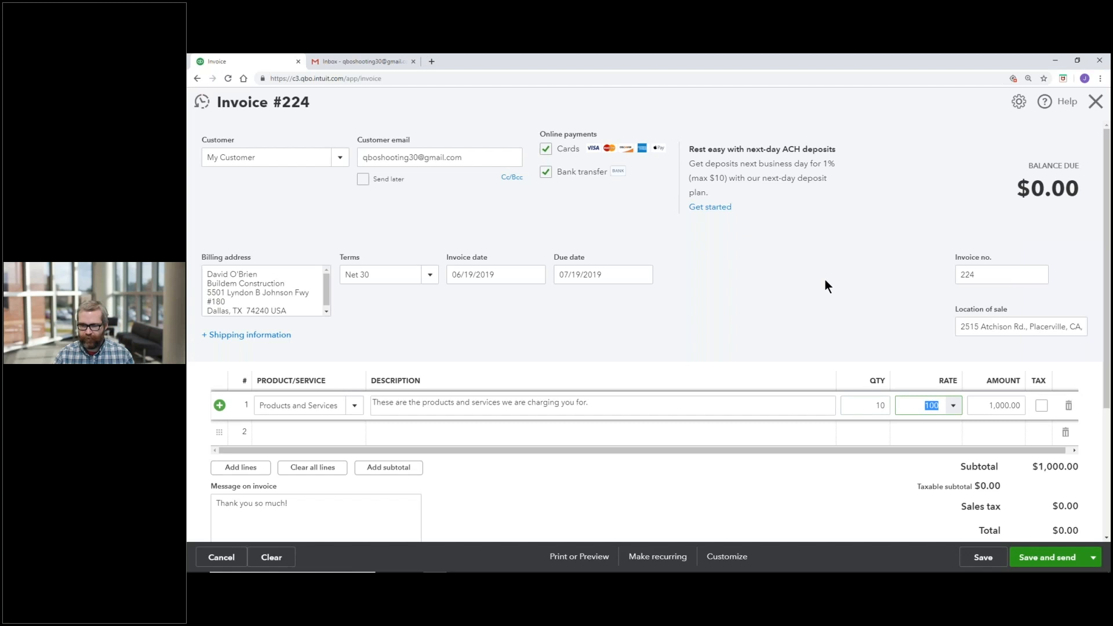
key("Tab")
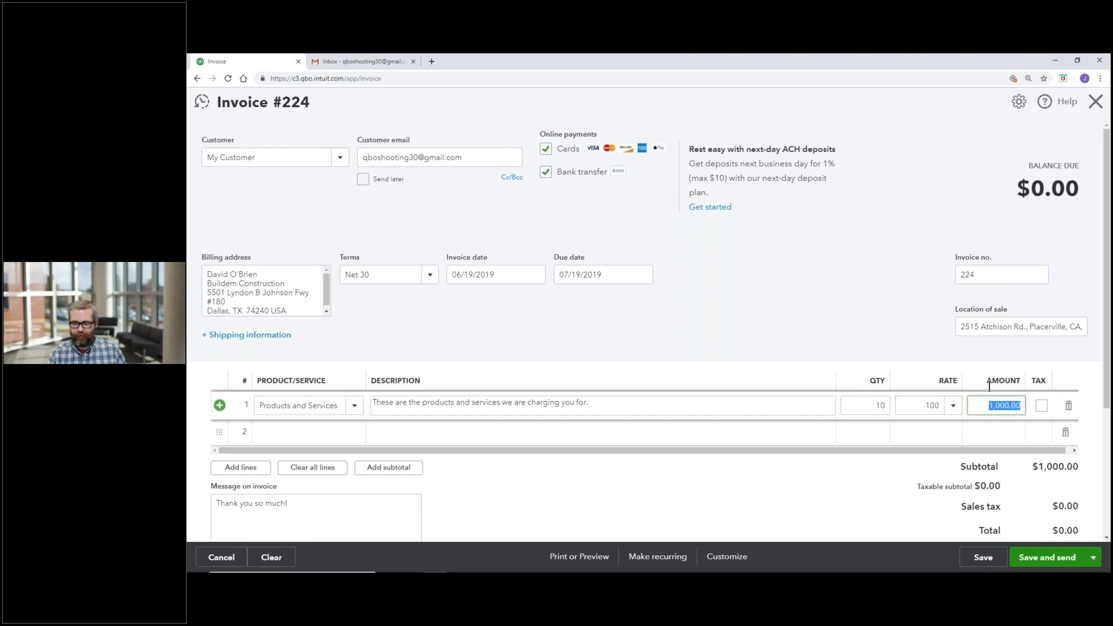
left_click(985, 199)
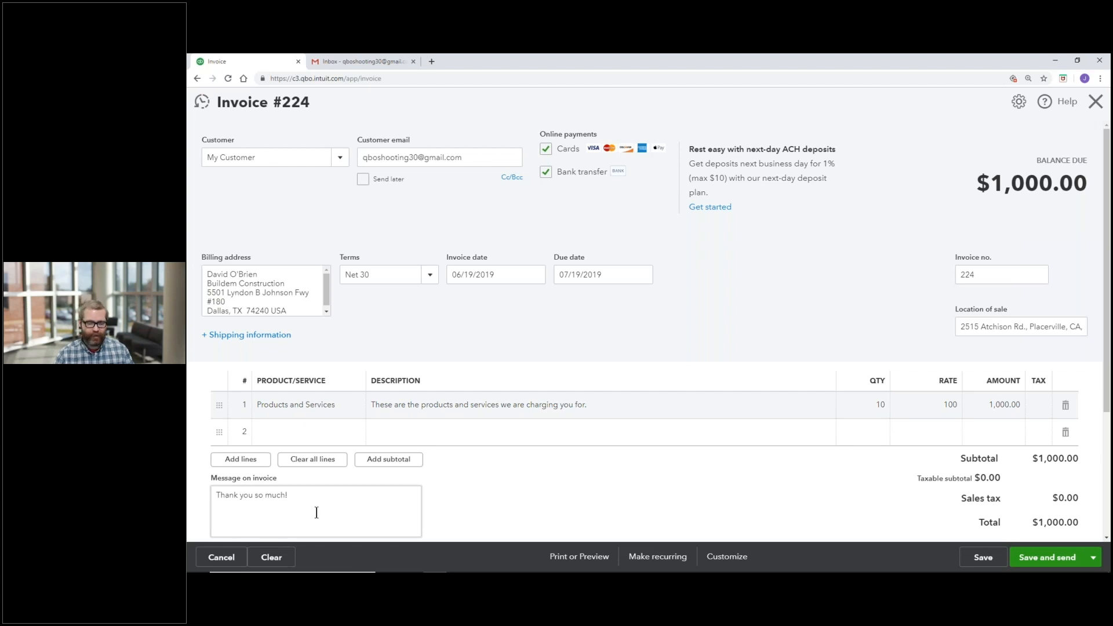
- Add the Rocks item on the second line with a quantity of 10, and insert a subtotal below it
left_click(313, 436)
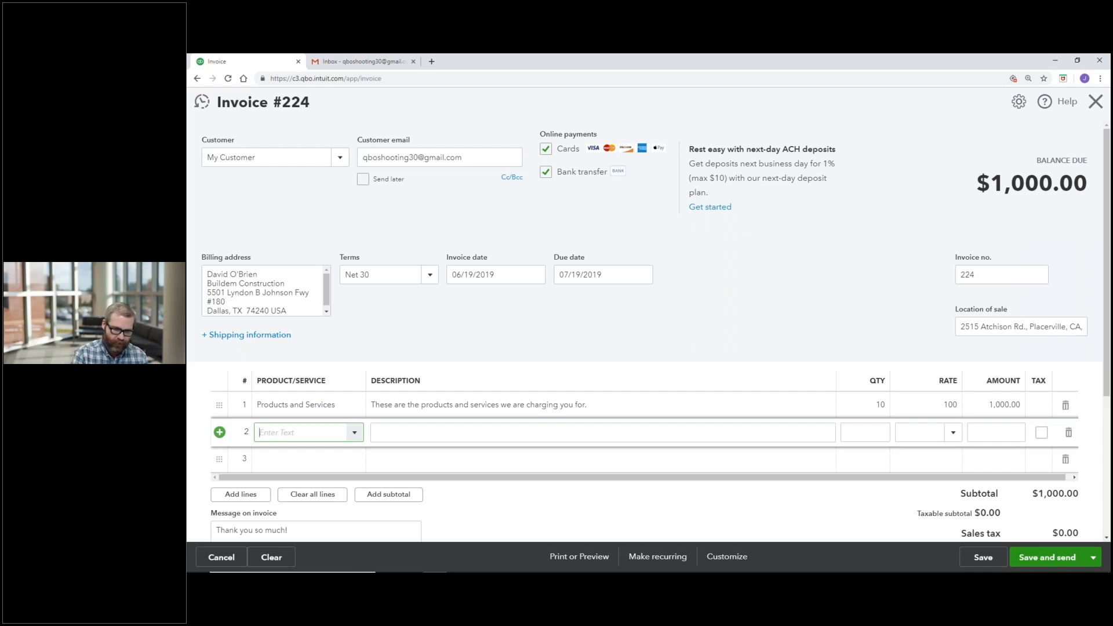
type("rock")
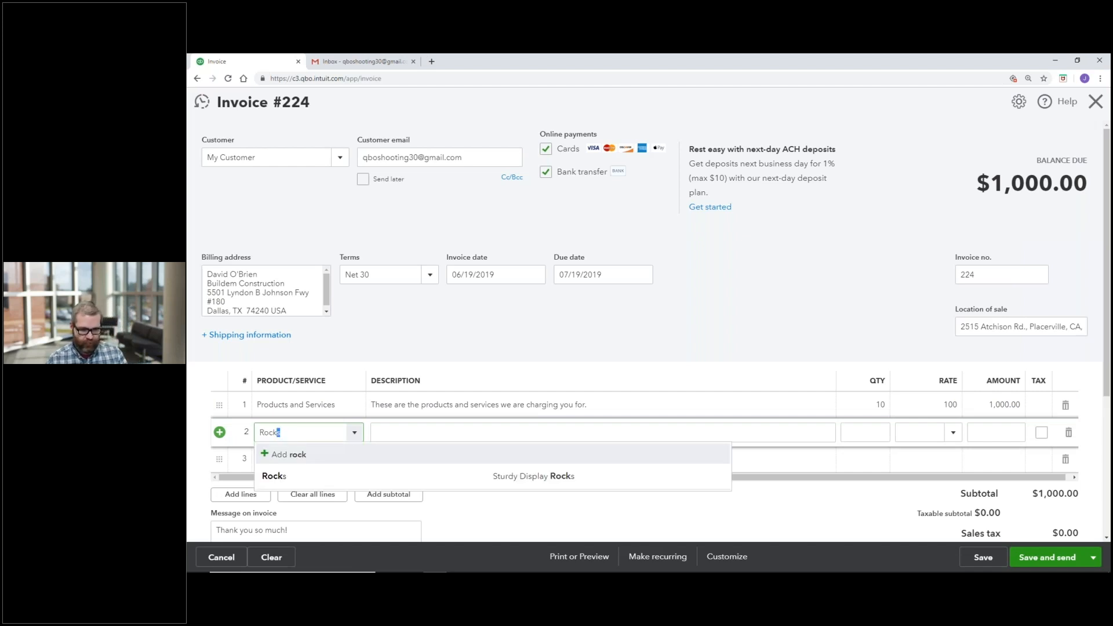
left_click(333, 476)
left_click(860, 430)
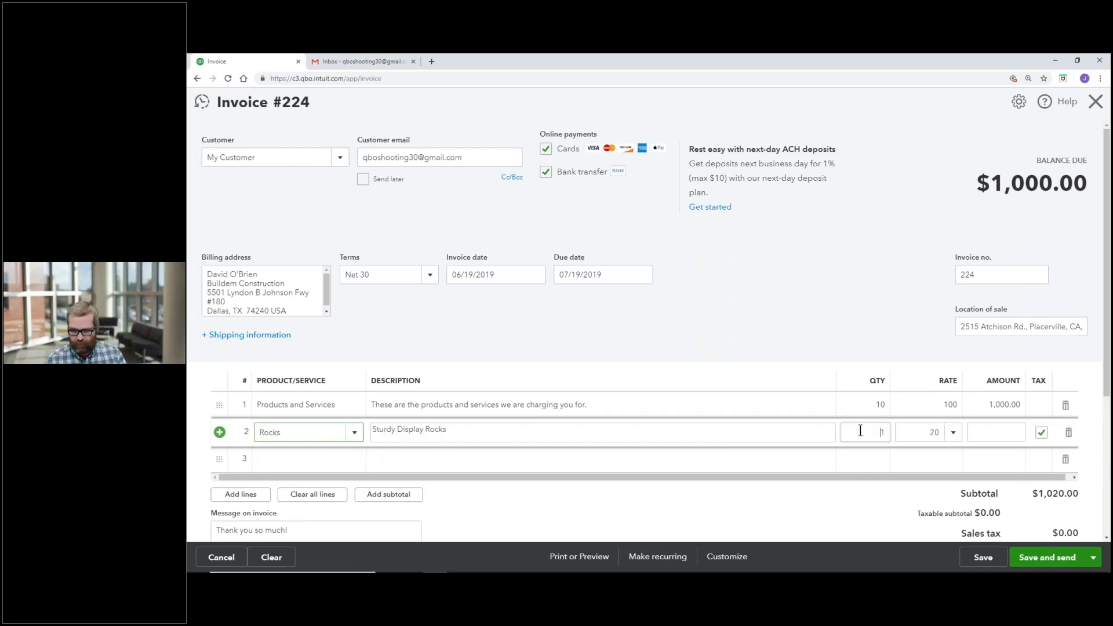
type("10")
key("Tab")
left_click(815, 266)
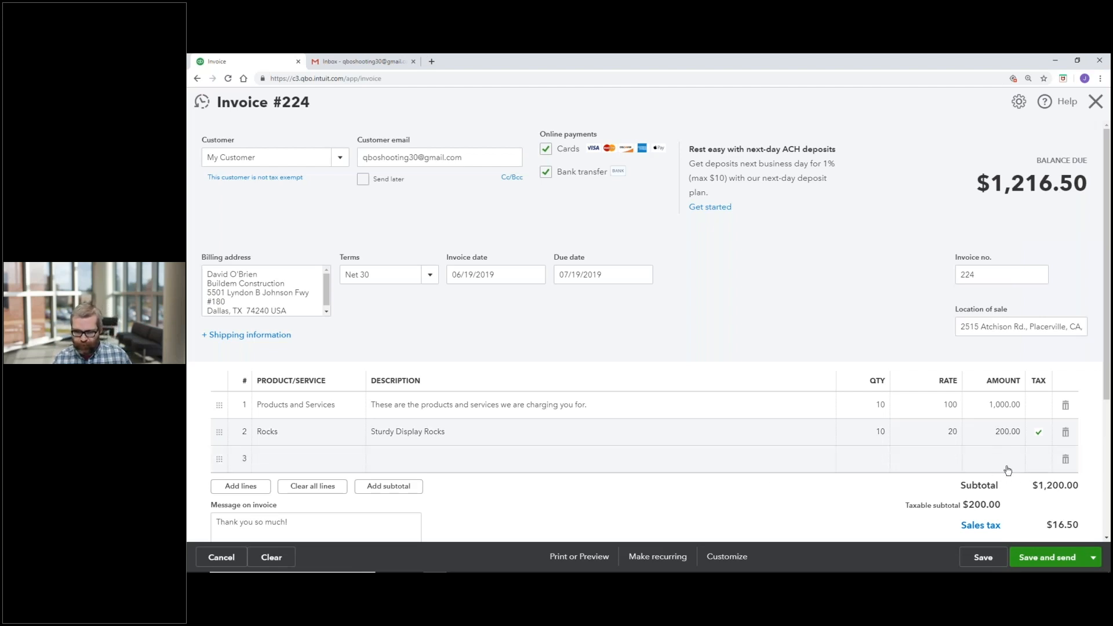
left_click(985, 436)
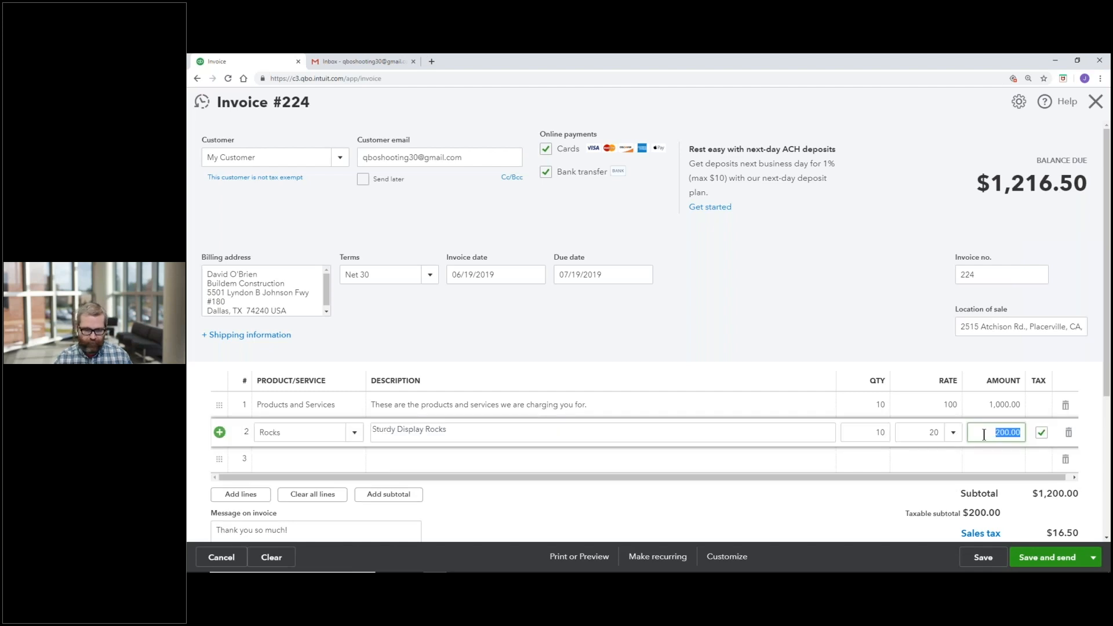
left_click(422, 498)
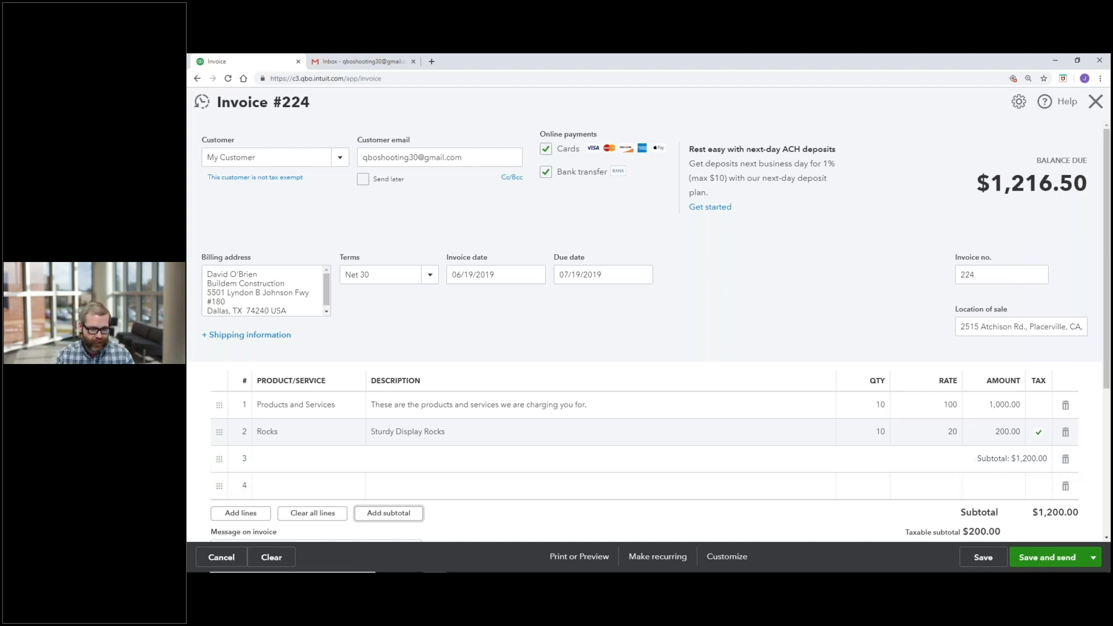
- Add the design item below the subtotal with a quantity of 5 and a rate of 75
left_click(1042, 484)
type("design")
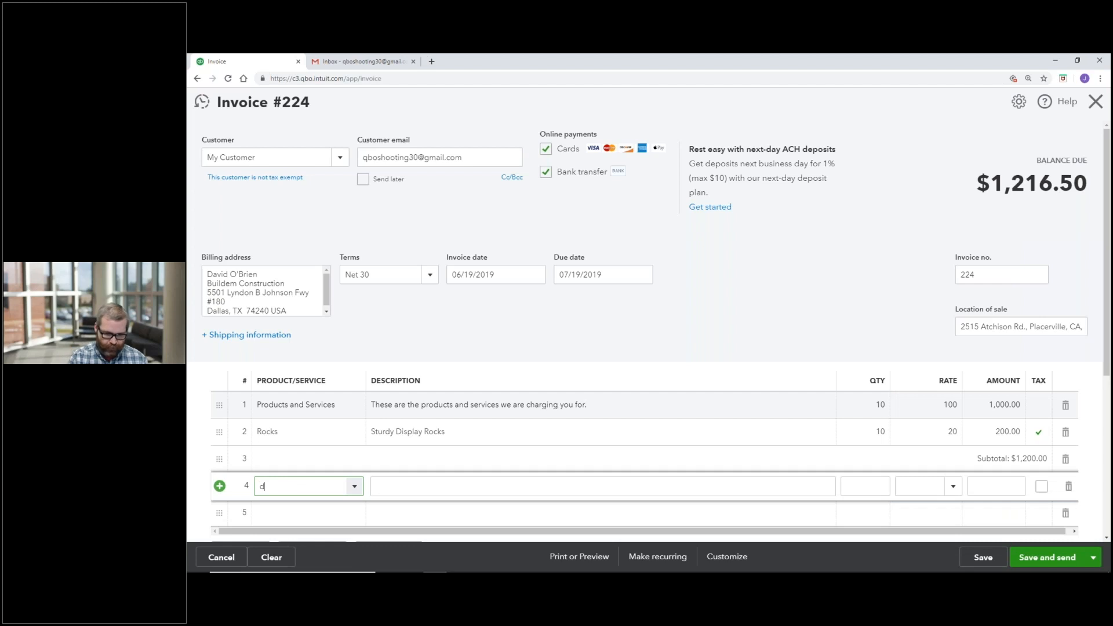
key("Tab")
left_click(864, 485)
type("5")
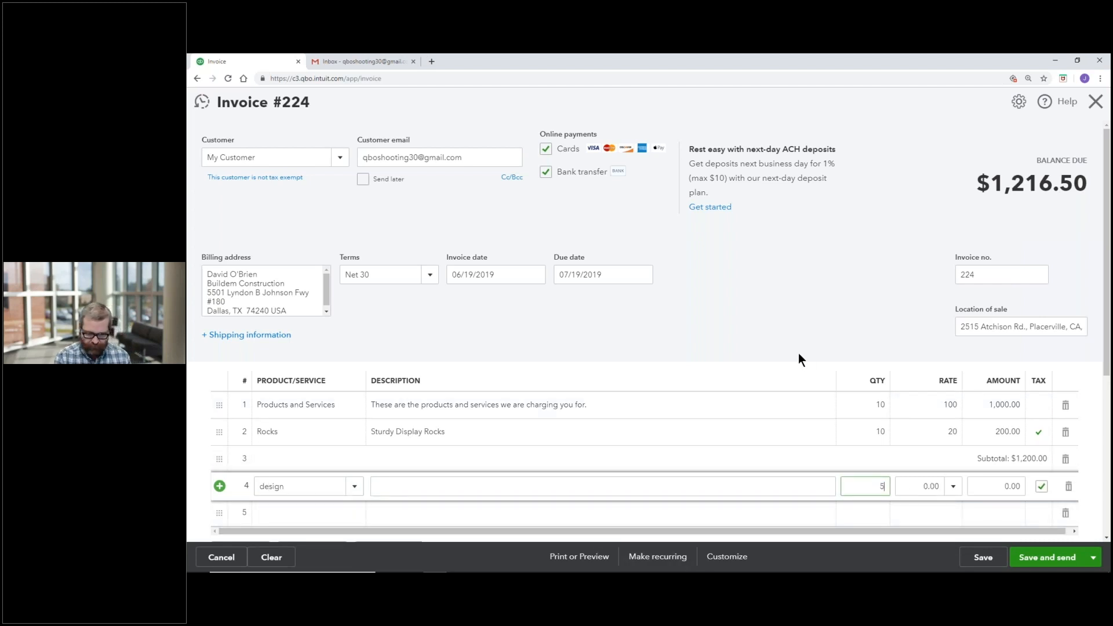
key("Tab")
type("75")
key("Tab")
left_click(834, 287)
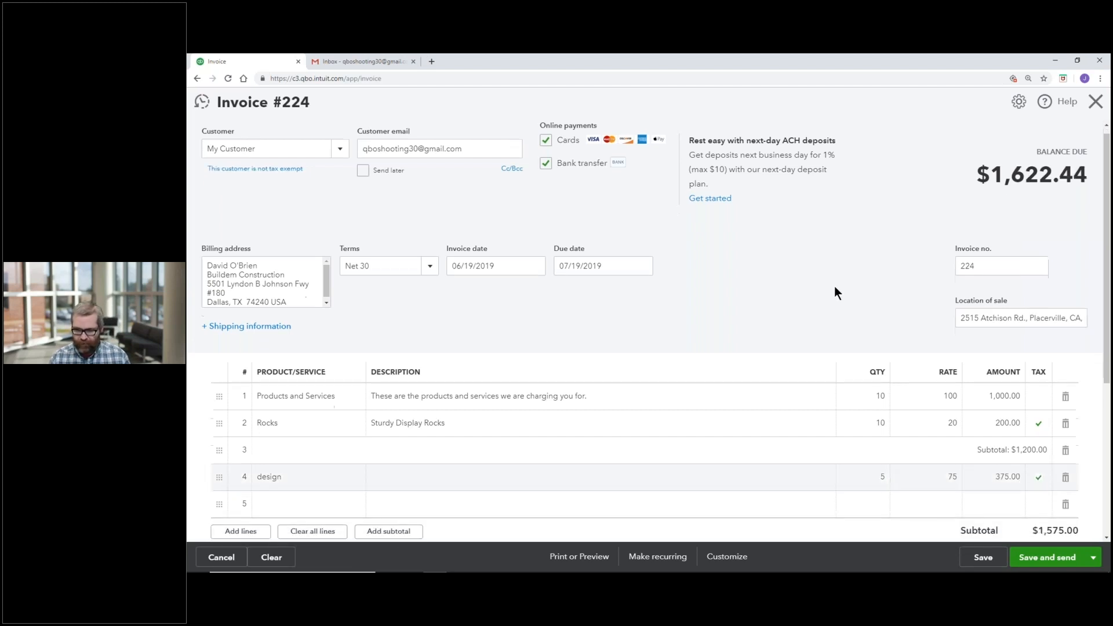
- Insert a subtotal below the design line, and move the Rocks line above the Products and Services line
scroll(833, 286, "down", 2)
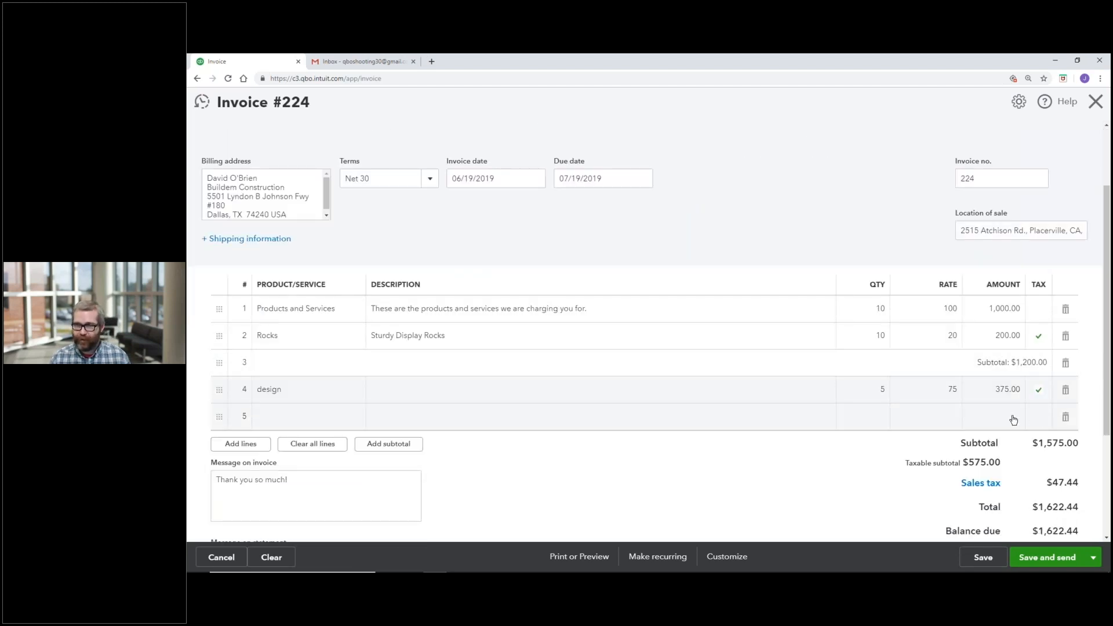
left_click(986, 390)
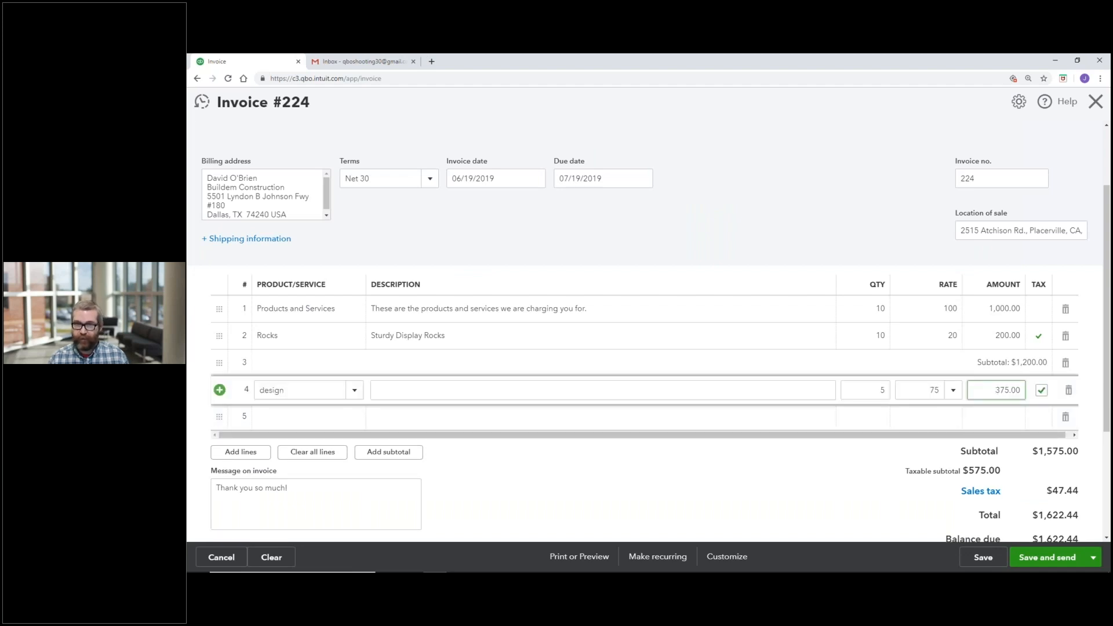
left_click(410, 454)
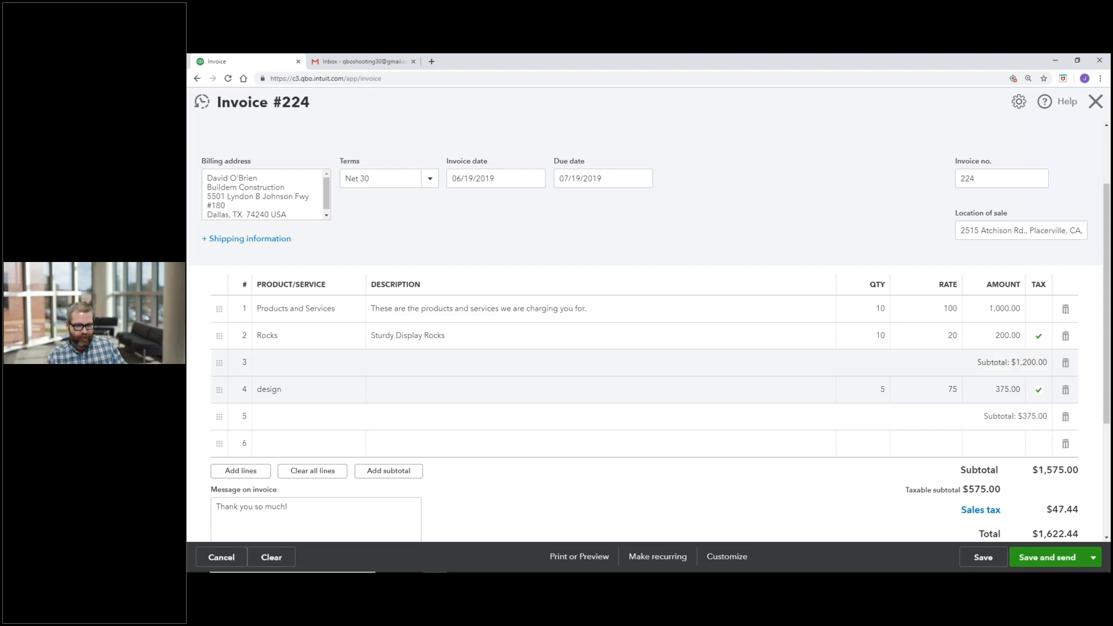
left_click_drag(219, 328, 225, 305)
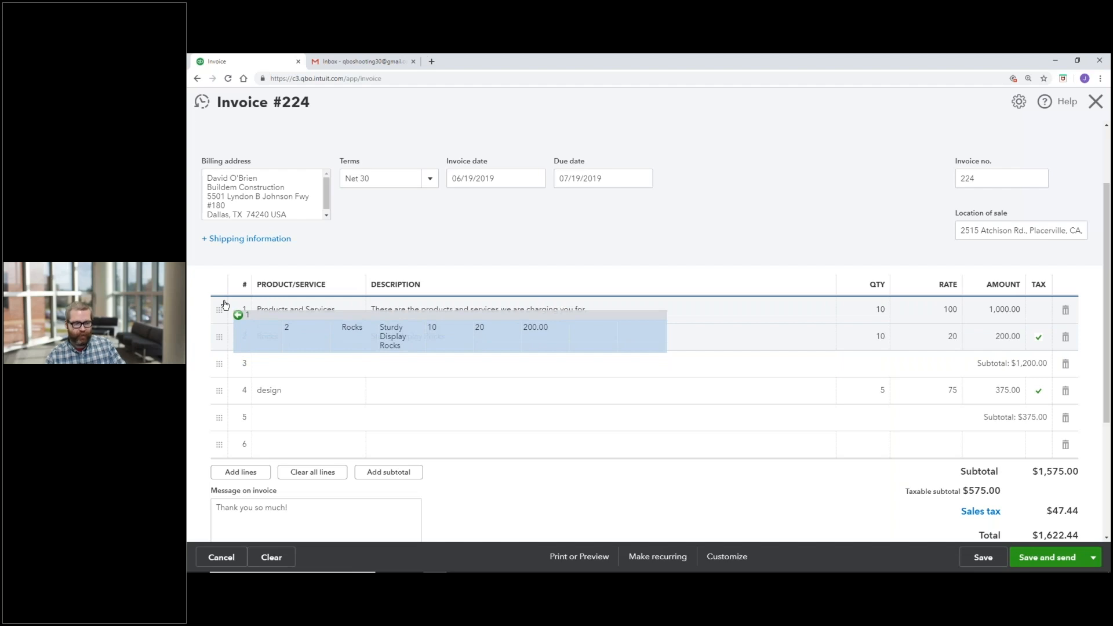
left_click_drag(225, 305, 225, 305)
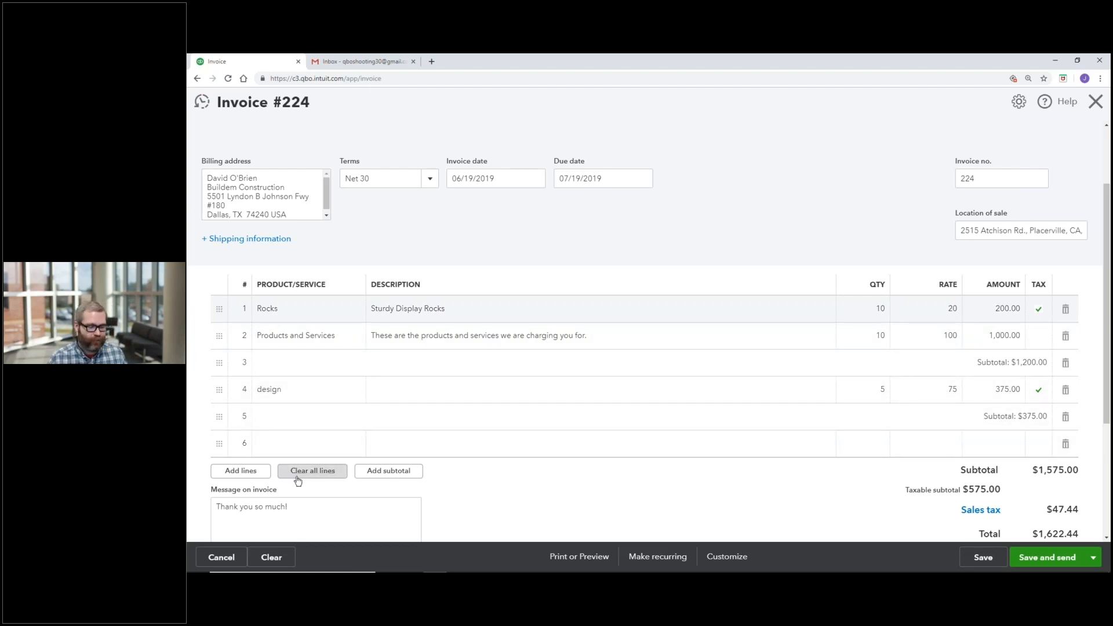
- Add four blank lines to the end of the invoice at once, and delete them again
left_click(240, 471)
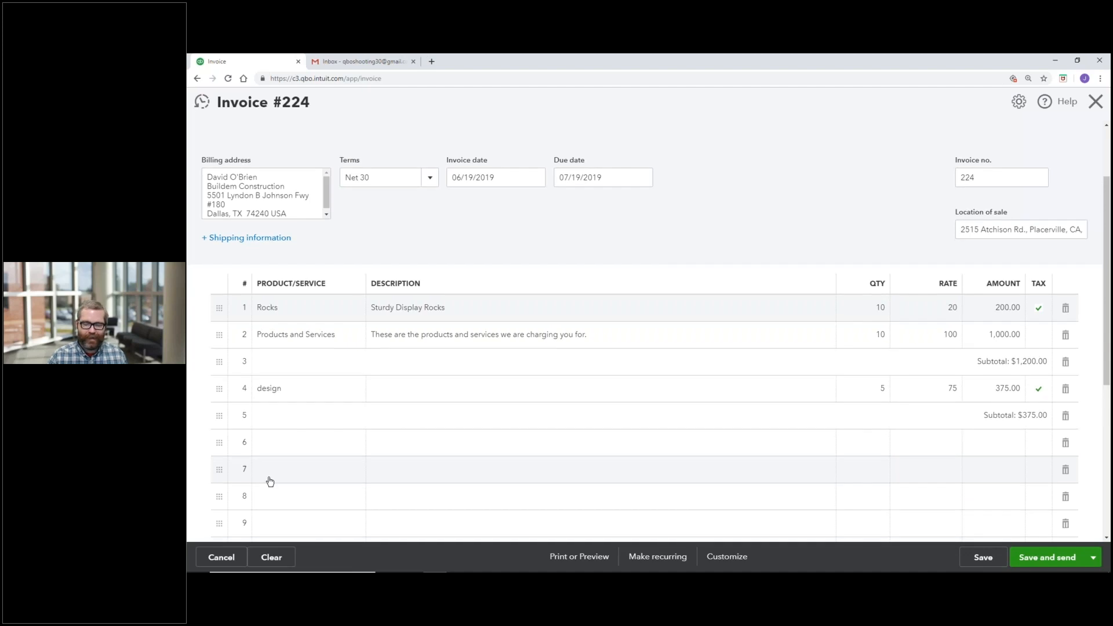
scroll(270, 481, "down", 2)
left_click(1070, 376)
left_click(1070, 376)
left_click(1070, 375)
left_click(1070, 376)
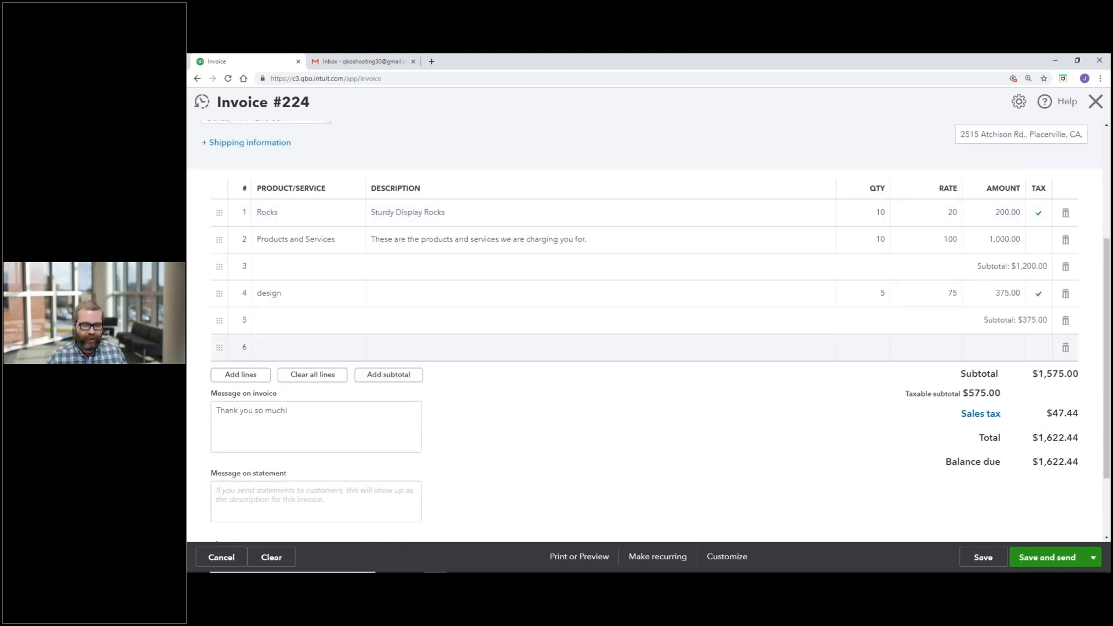
- Extend the invoice to ten rows by activating the blank rows one after another, and delete the four extra rows
left_click(335, 357)
left_click(331, 380)
left_click(330, 406)
left_click(740, 426)
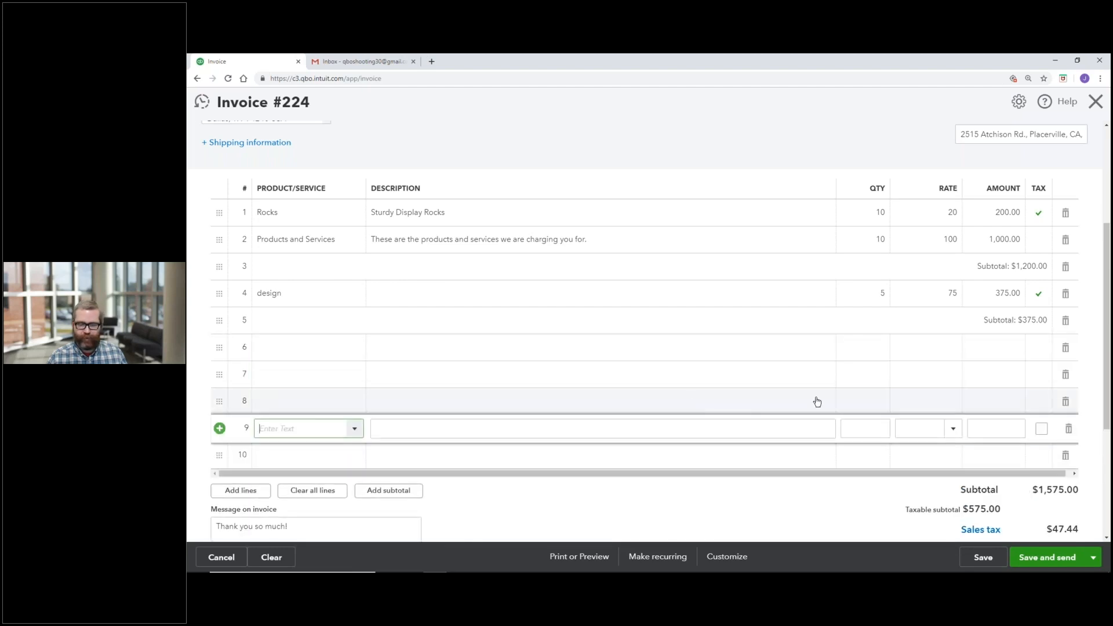
left_click(1066, 375)
left_click(1065, 375)
left_click(1066, 375)
left_click(1066, 374)
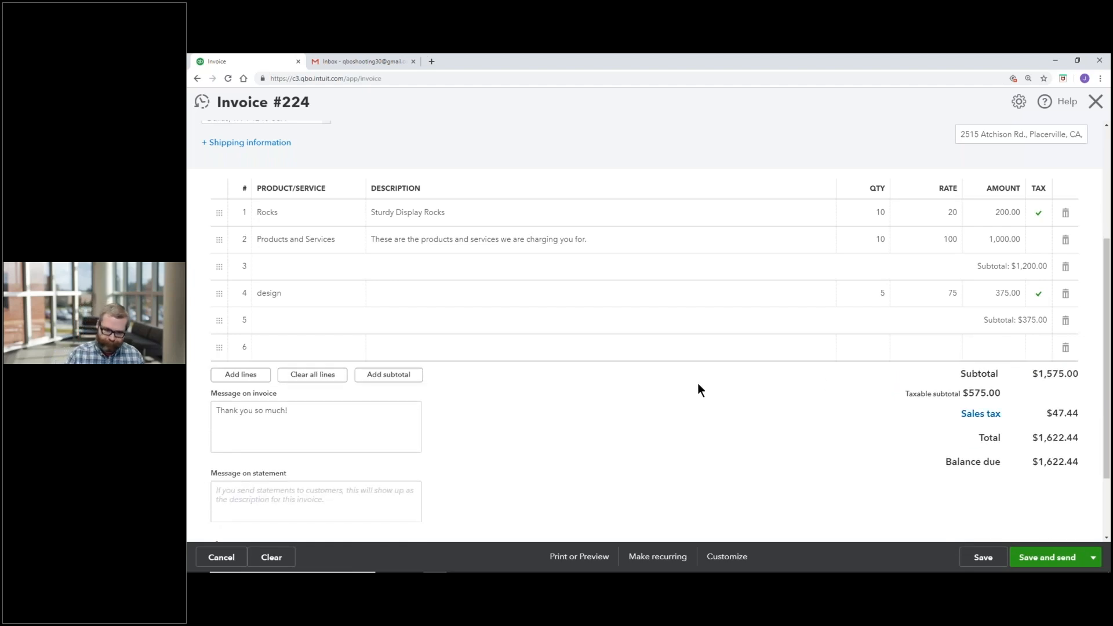
- Look over the invoice and statement message fields and the alternative save options, and save the invoice for sending by email
scroll(412, 392, "down", 1)
scroll(323, 318, "down", 1)
left_click_drag(323, 318, 216, 315)
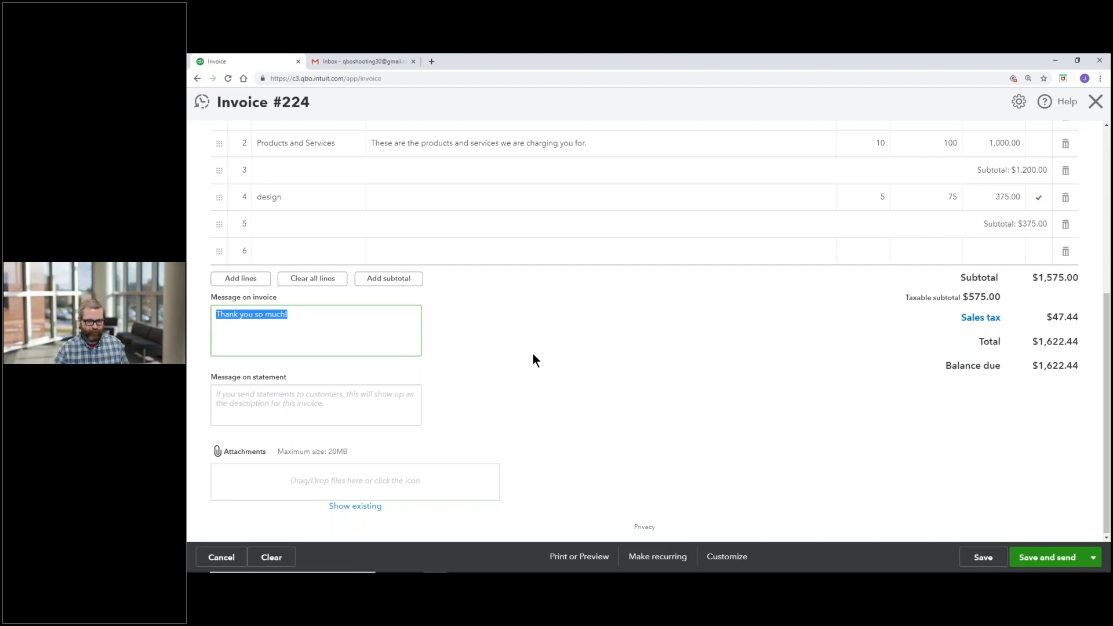
left_click(374, 398)
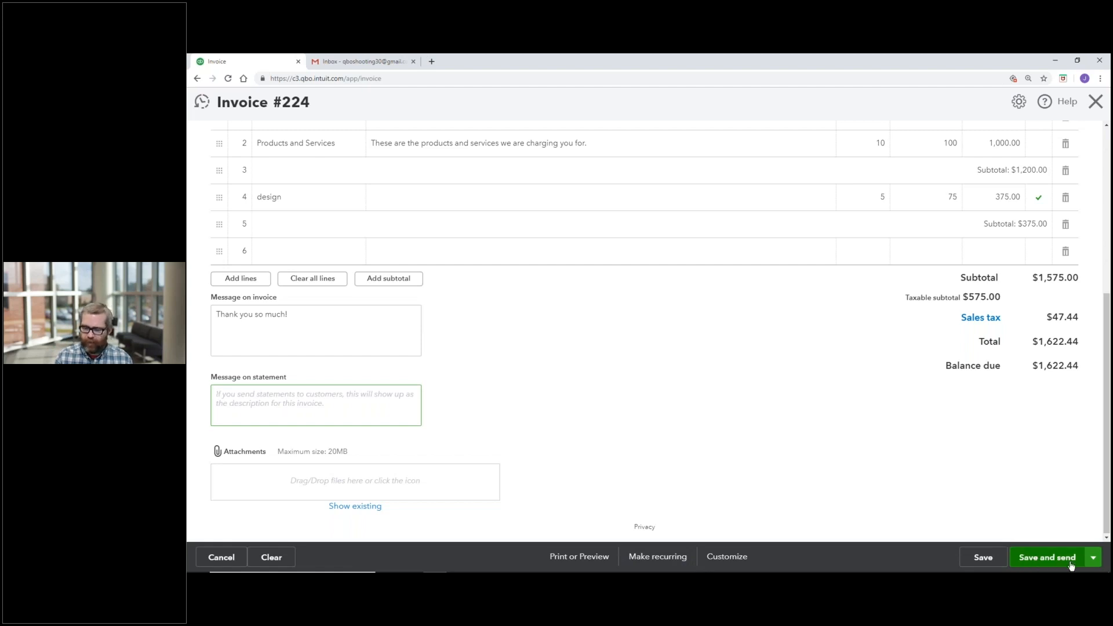
left_click(1094, 558)
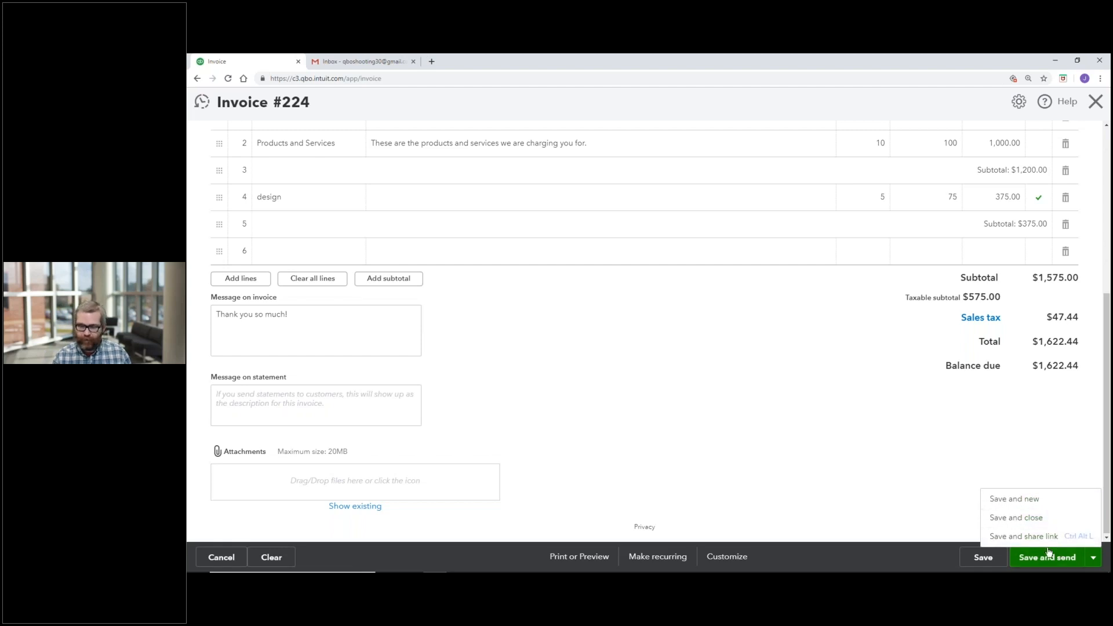
left_click(934, 501)
left_click(1036, 558)
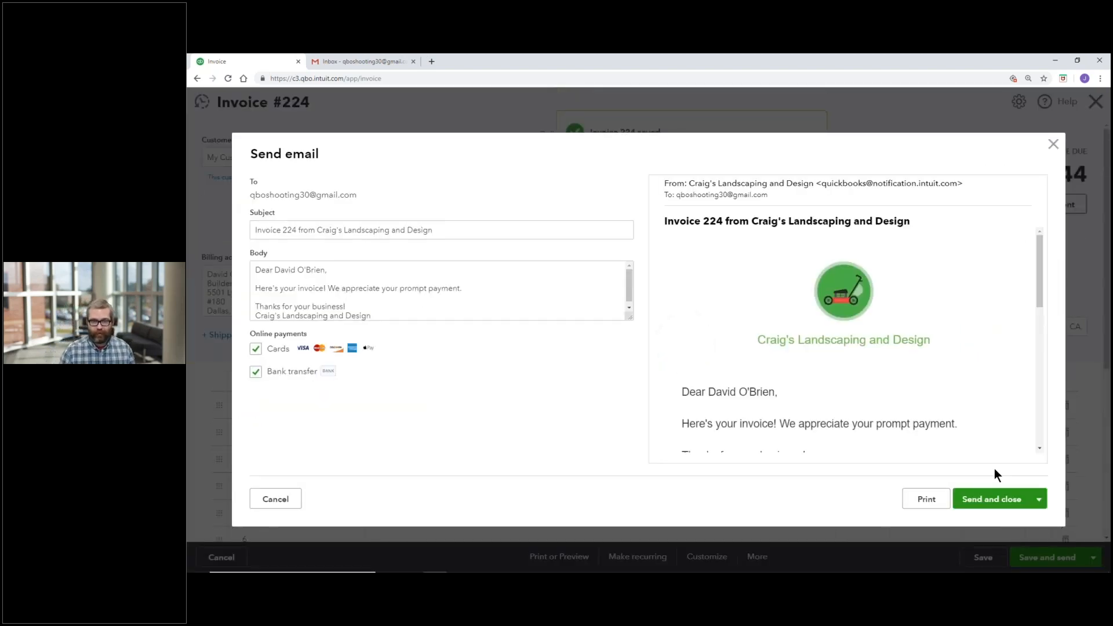
- Review the invoice email's subject, body and preview, and send it and close the invoice
left_click_drag(490, 231, 254, 230)
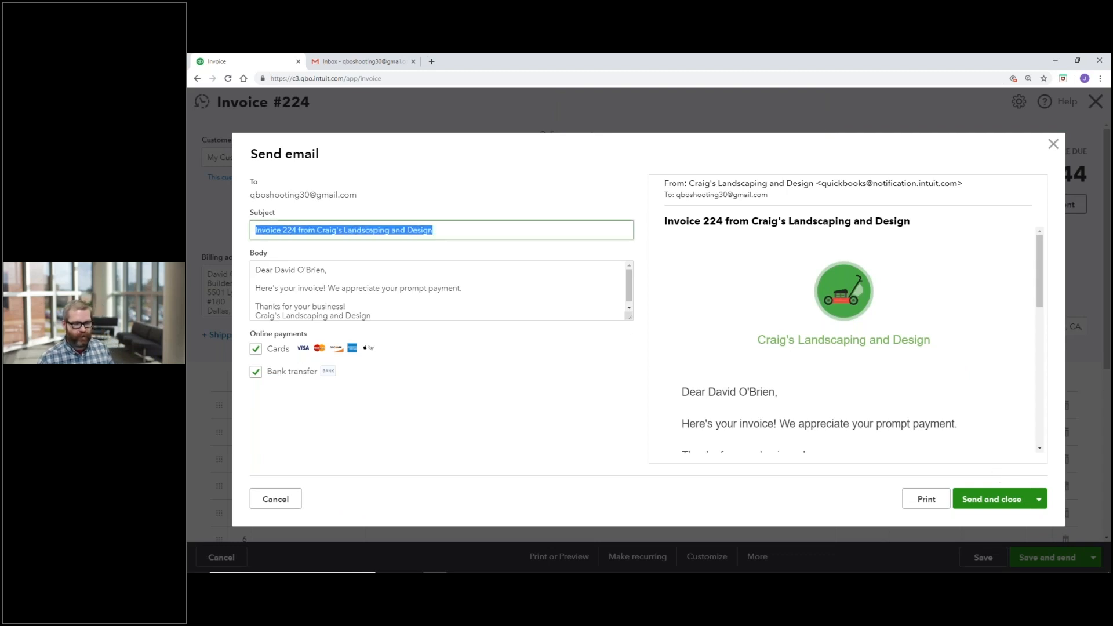
left_click(255, 276)
key("ctrl+a")
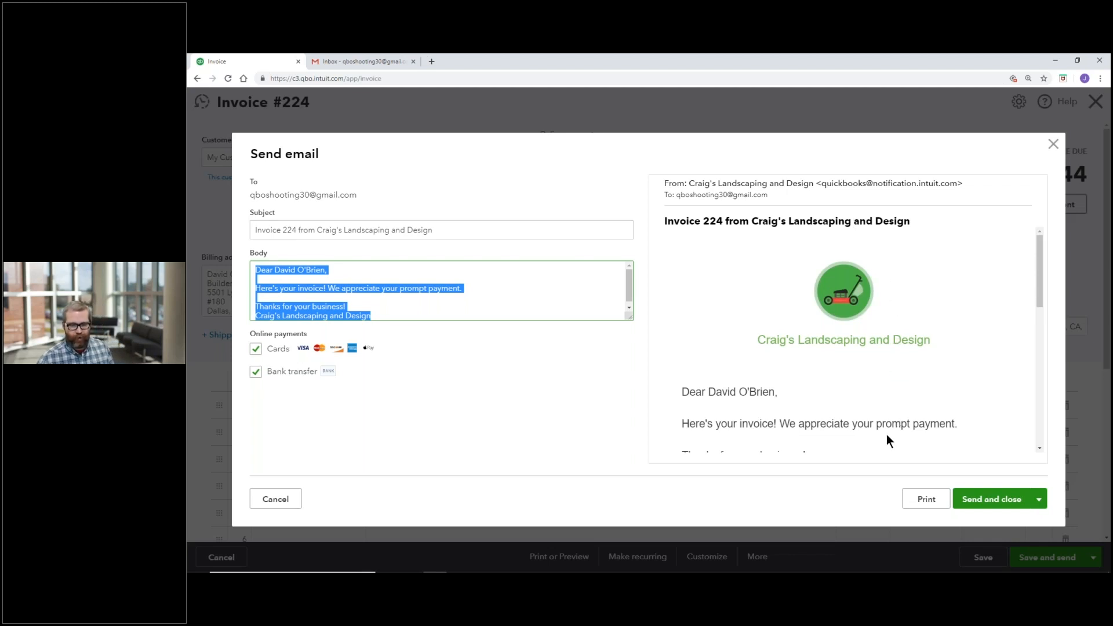
left_click_drag(1037, 268, 1037, 355)
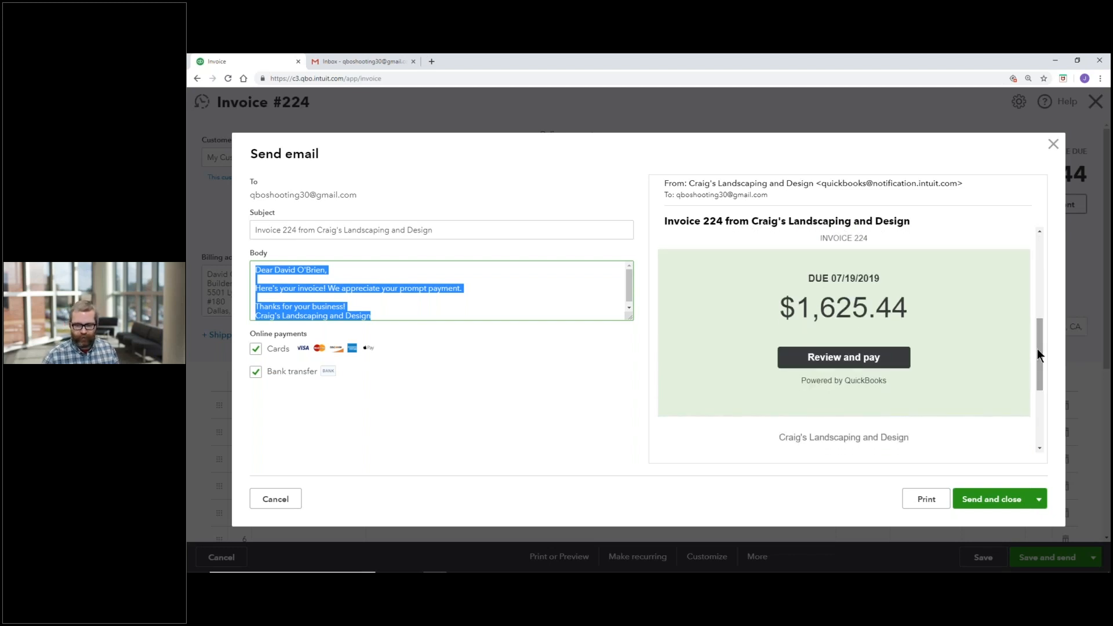
left_click(1007, 497)
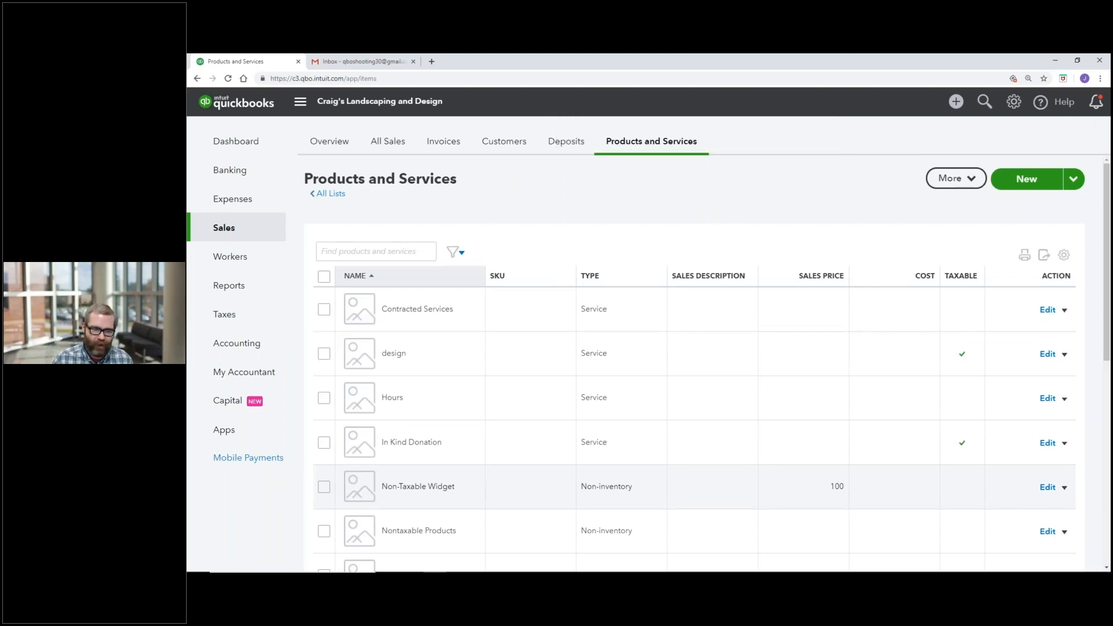
- Switch to Gmail, open the received email for invoice 224 in the inbox, and read through its message and payment section
left_click(364, 60)
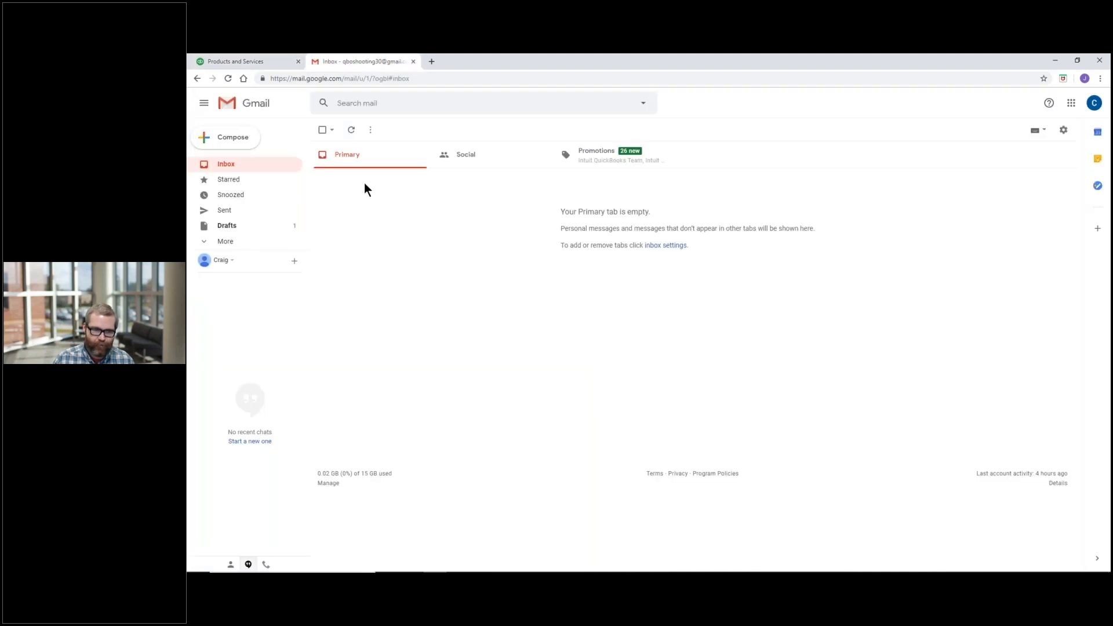
left_click(262, 168)
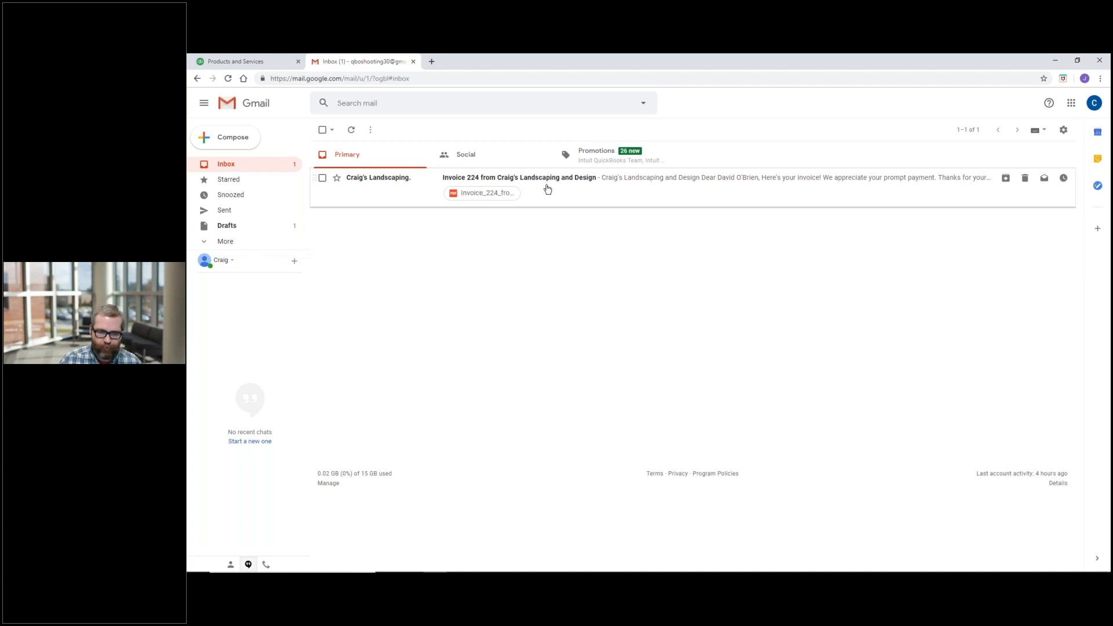
left_click(582, 184)
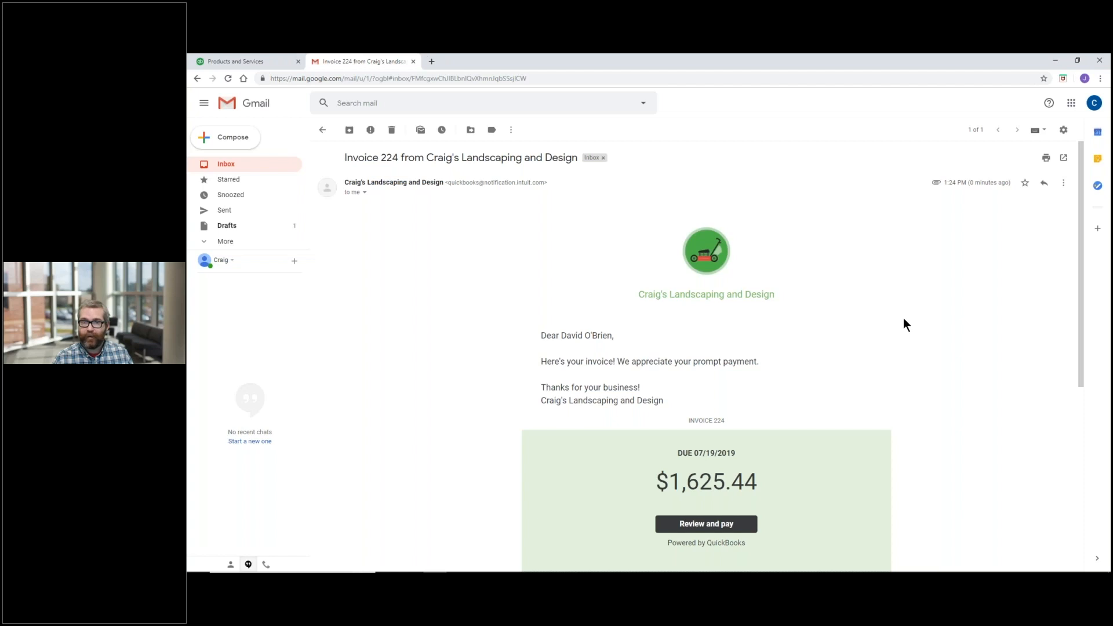
scroll(905, 323, "down", 3)
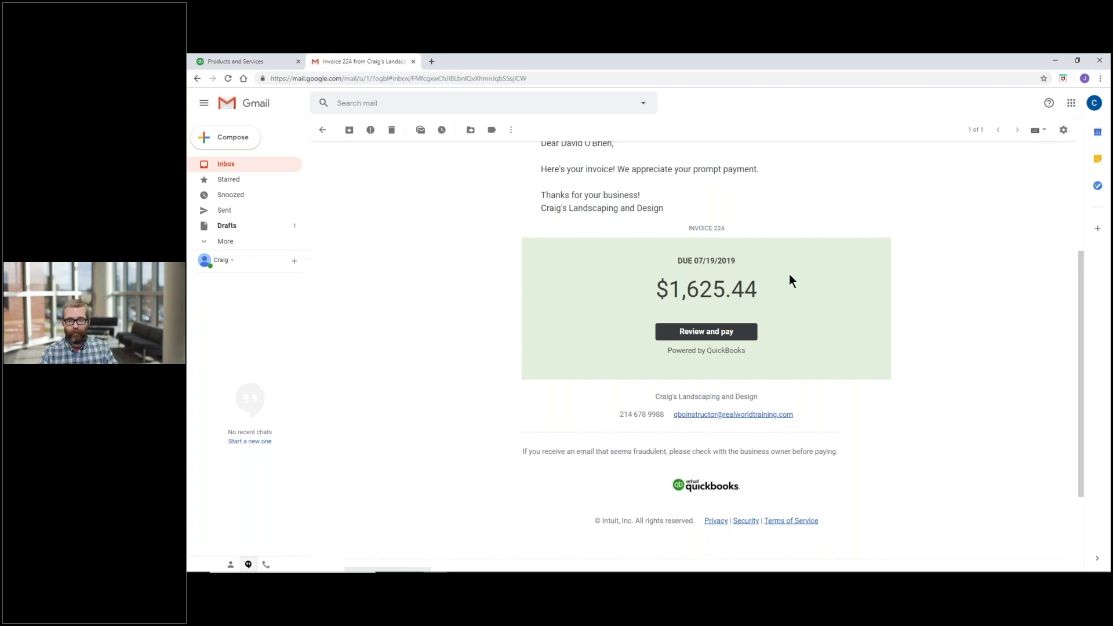
- Open the online payment page from the invoice email and examine the debit card, bank transfer and credit card payment forms
left_click(748, 333)
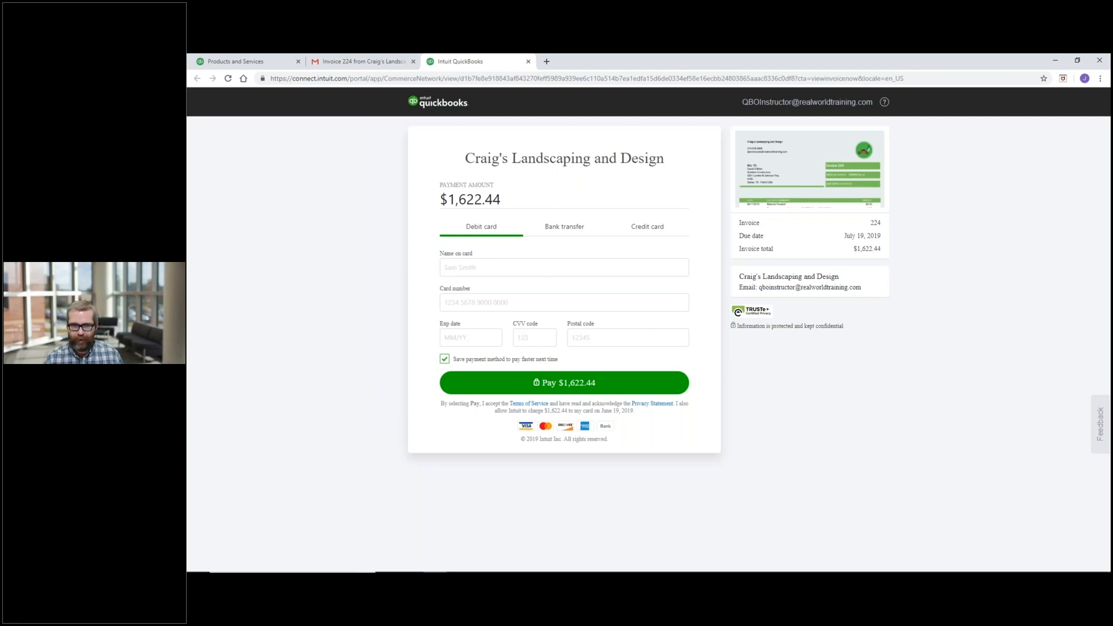
left_click(360, 64)
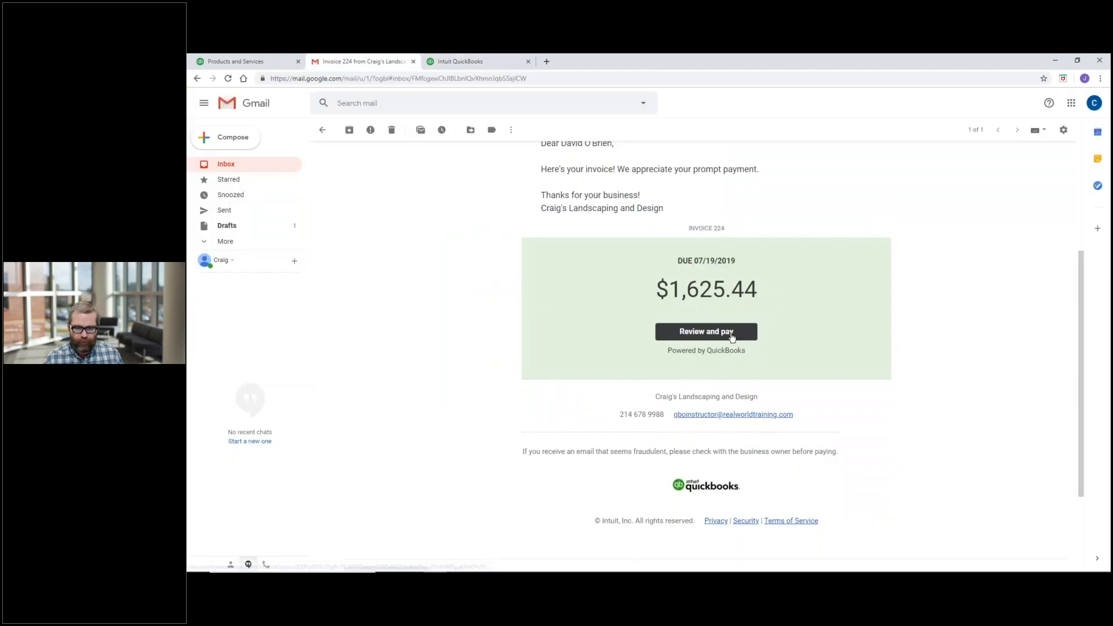
left_click(492, 61)
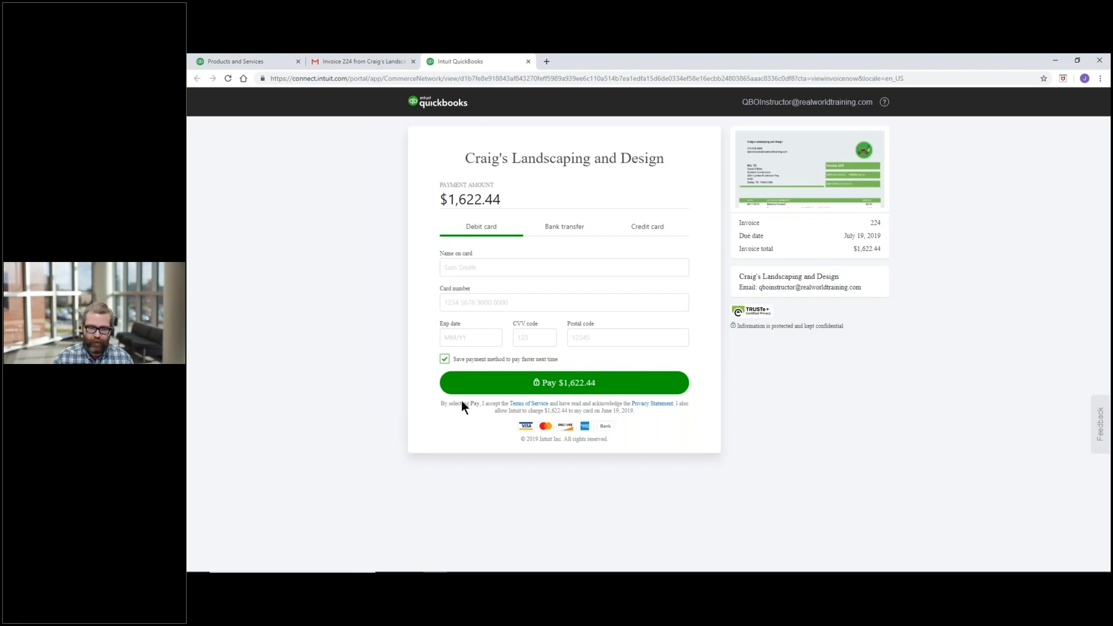
left_click(565, 235)
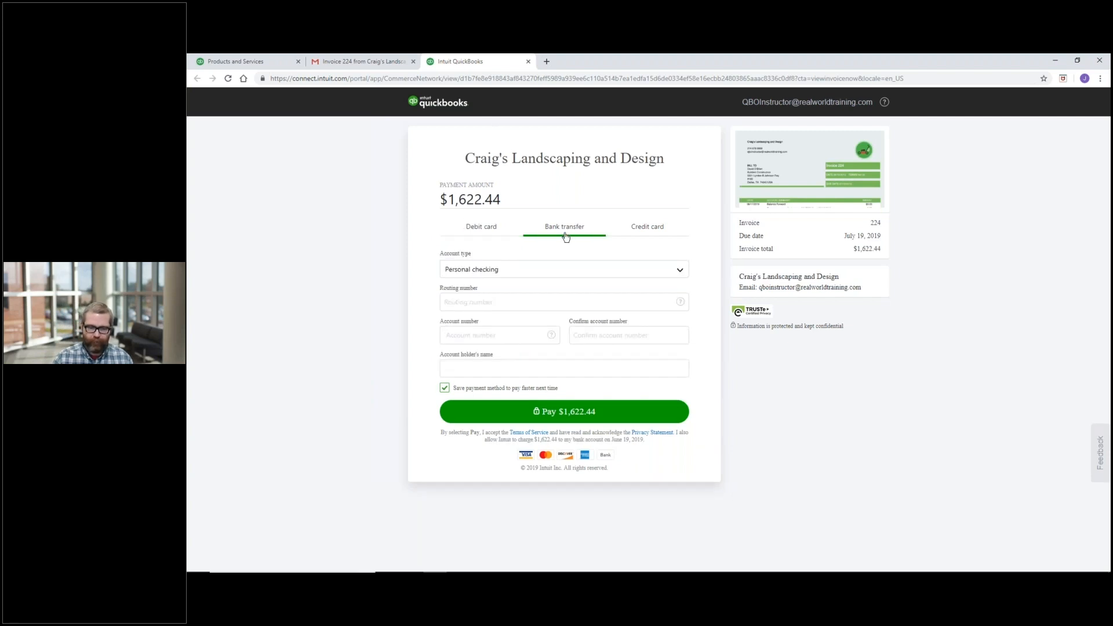
left_click(645, 236)
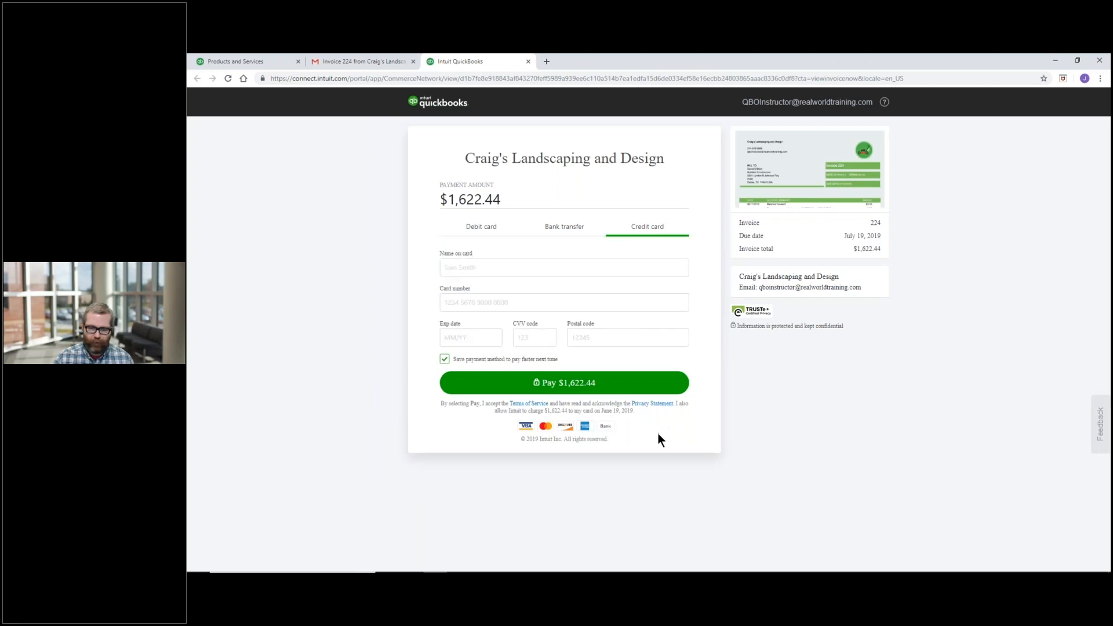
- View the full invoice 224 document from the payment page, read it through to its end, and close the preview
mouse_move(772, 187)
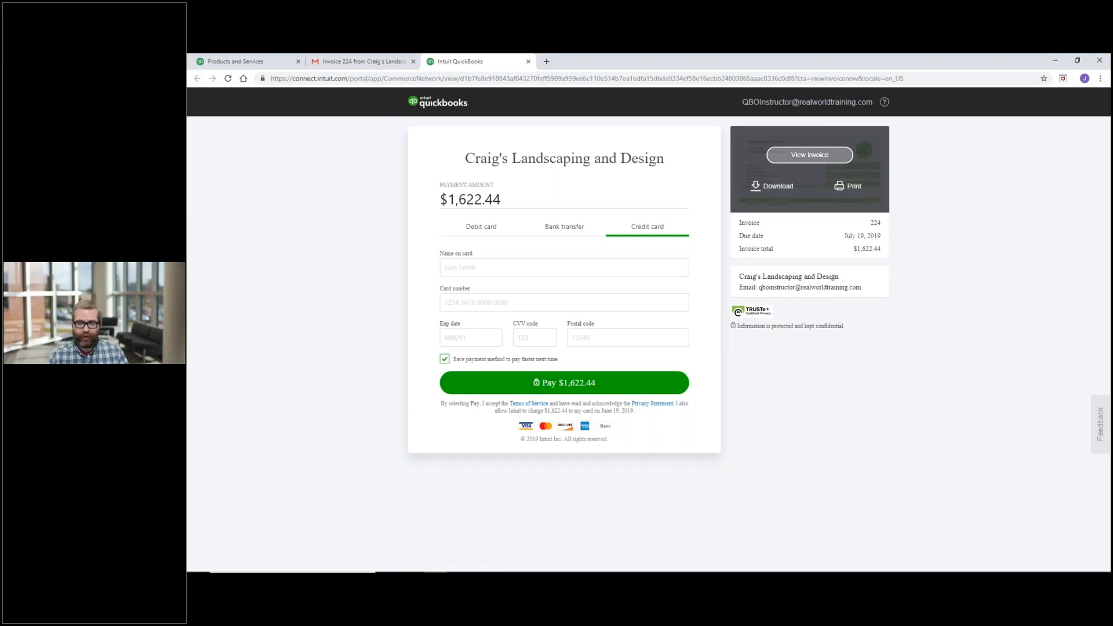
left_click(810, 154)
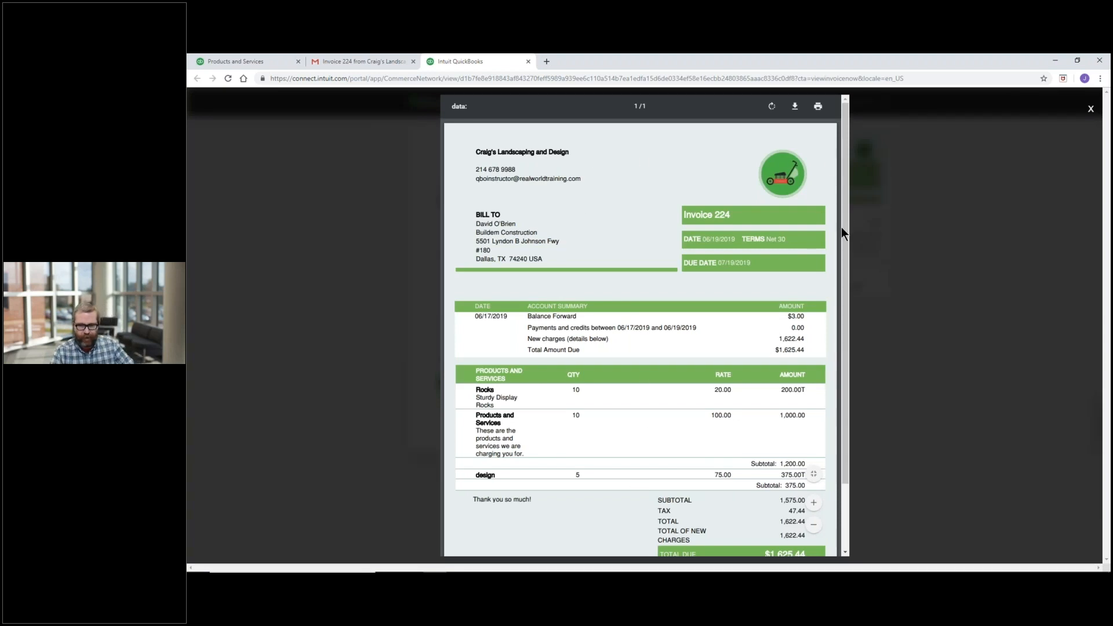
left_click_drag(847, 226, 851, 293)
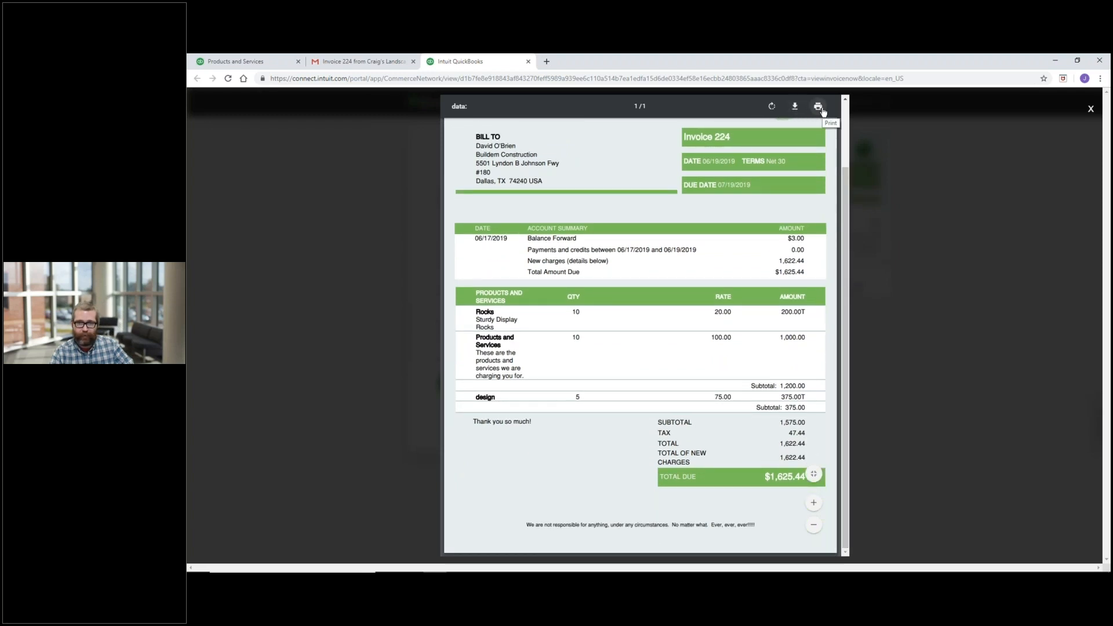
left_click(943, 294)
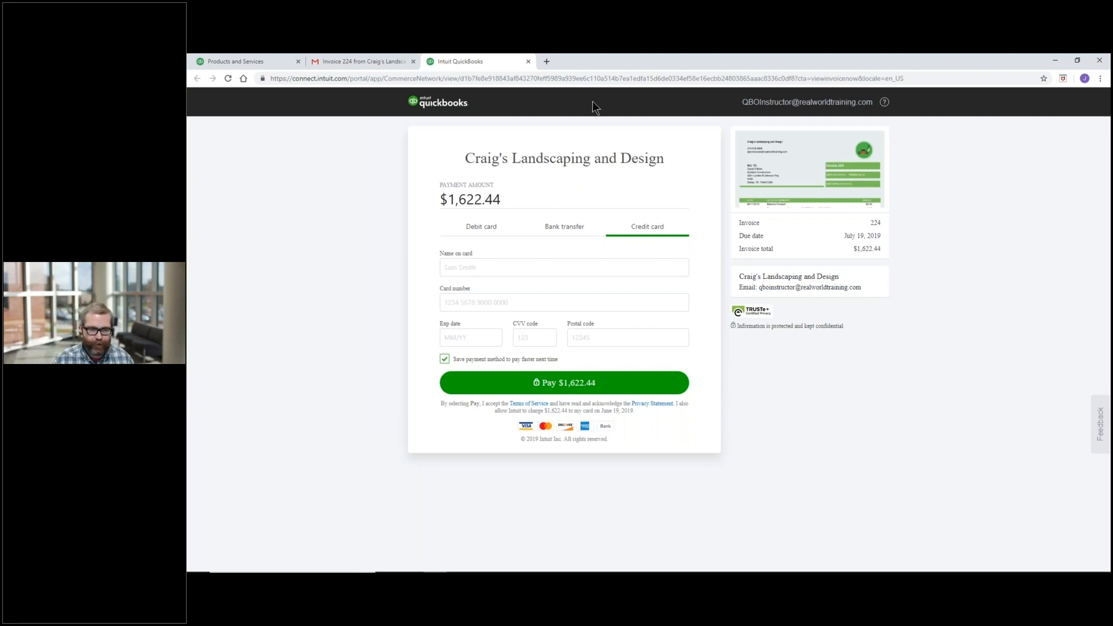
- Return to QuickBooks Online and examine the company's Advanced and Payments settings under Account and Settings
left_click(263, 62)
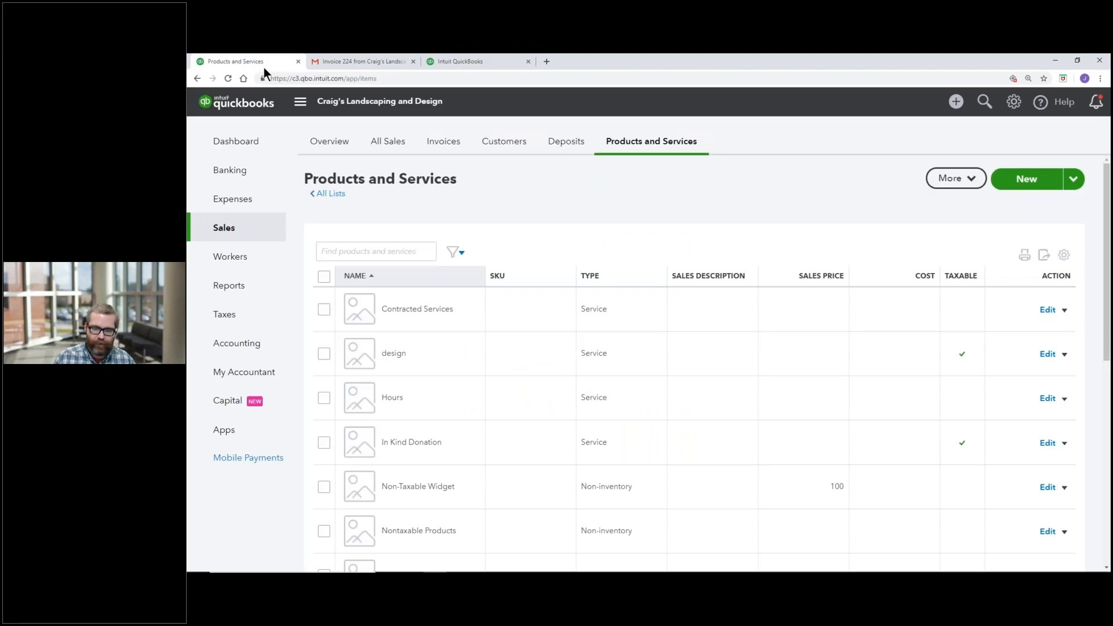
left_click(1013, 104)
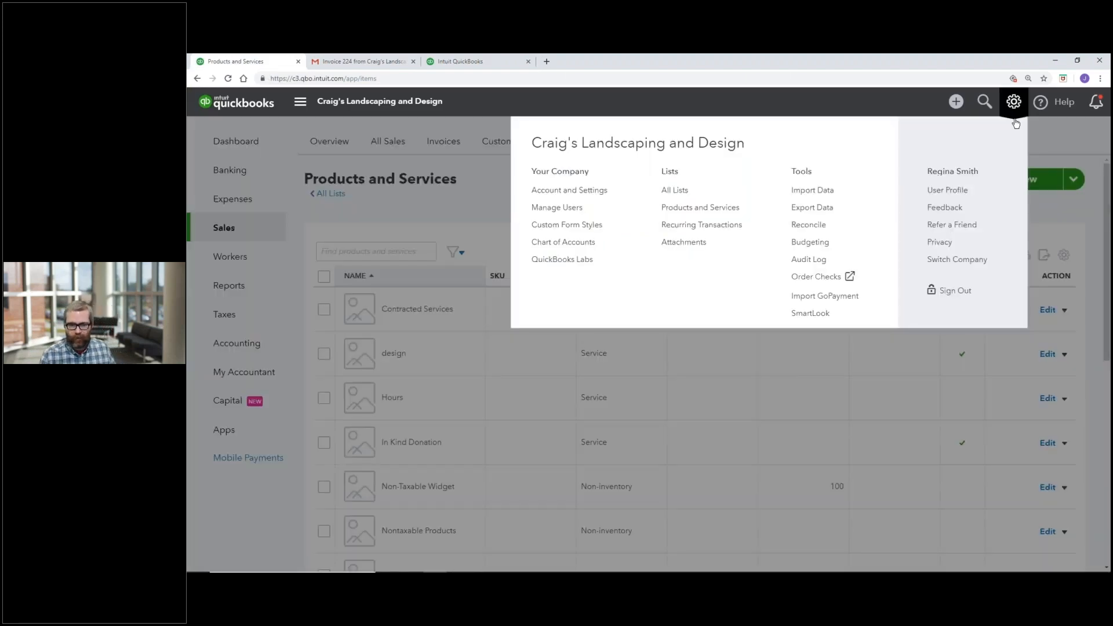
left_click(615, 193)
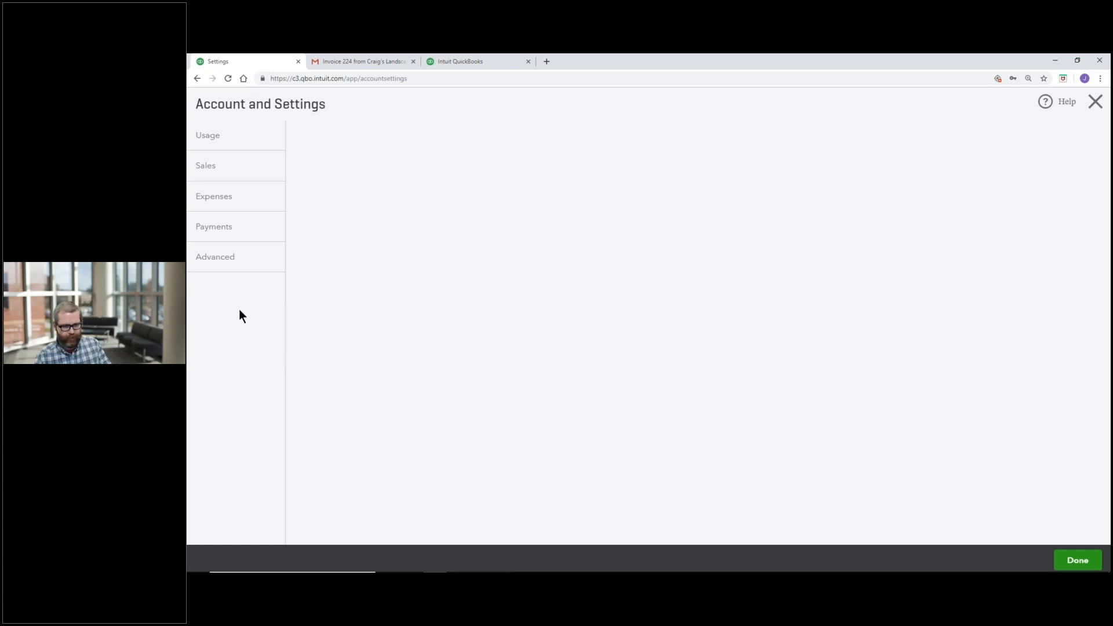
left_click(229, 330)
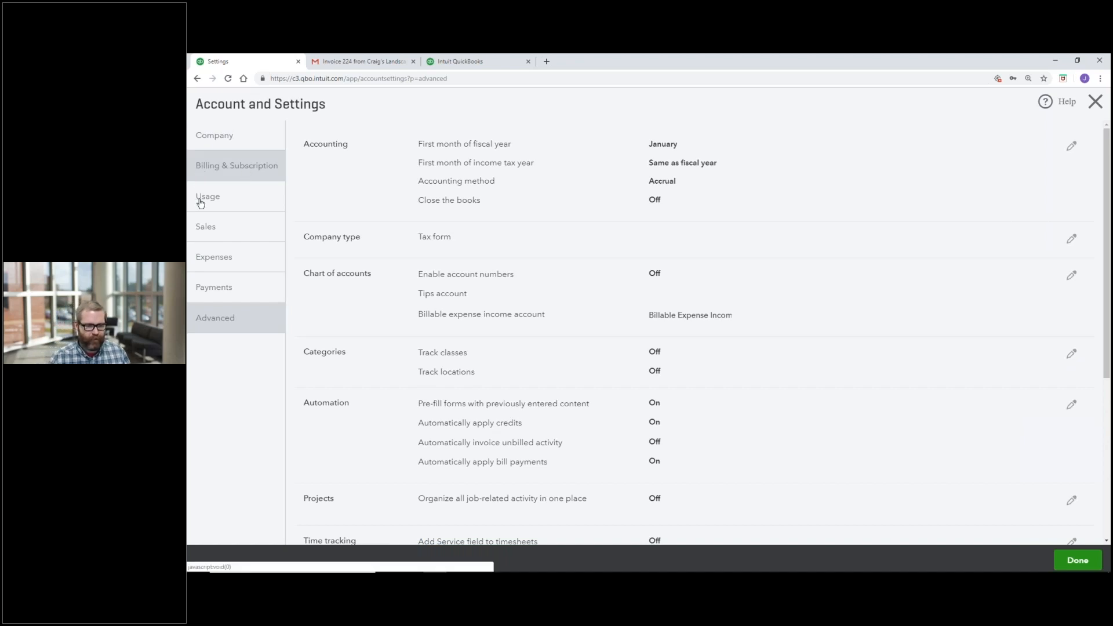
left_click(223, 298)
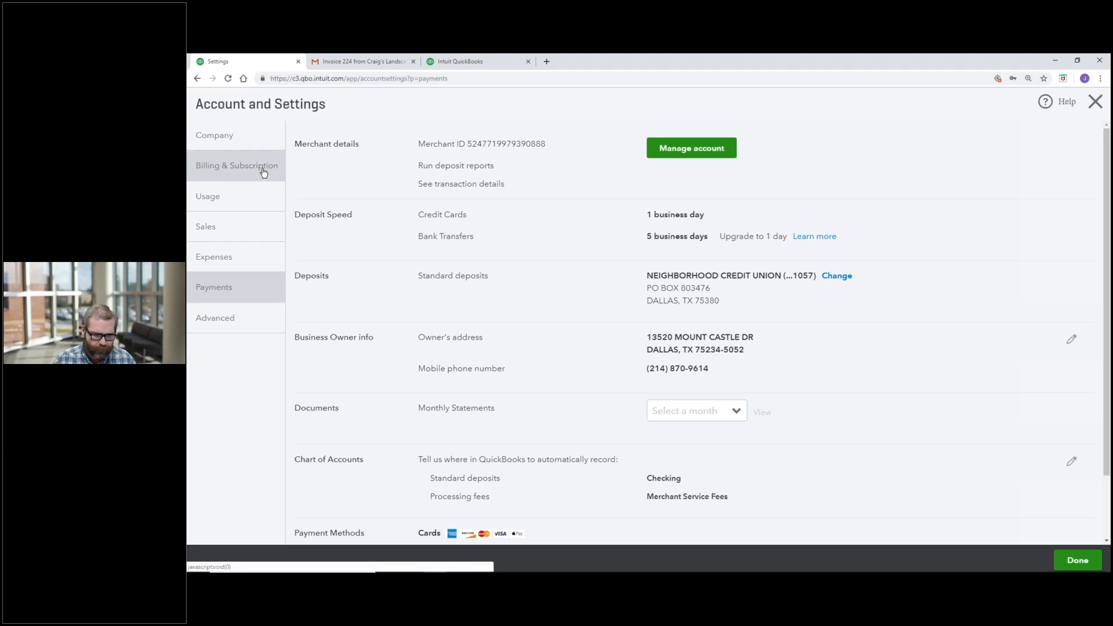
- Examine the Products and services options in the Sales settings without changing them, and close Account and Settings
left_click(245, 226)
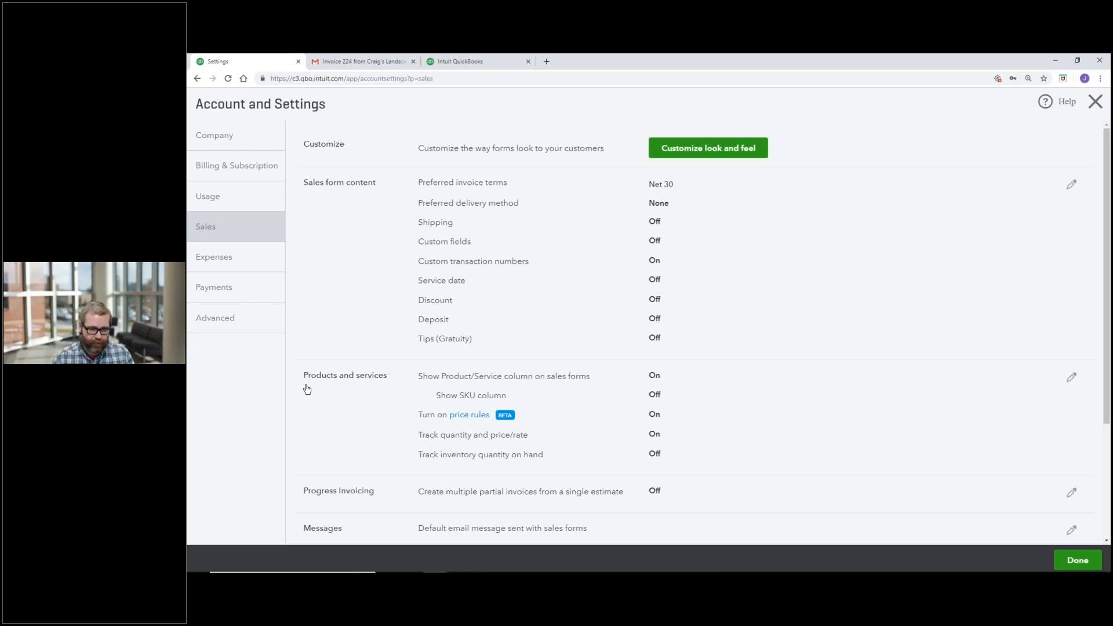
left_click(307, 388)
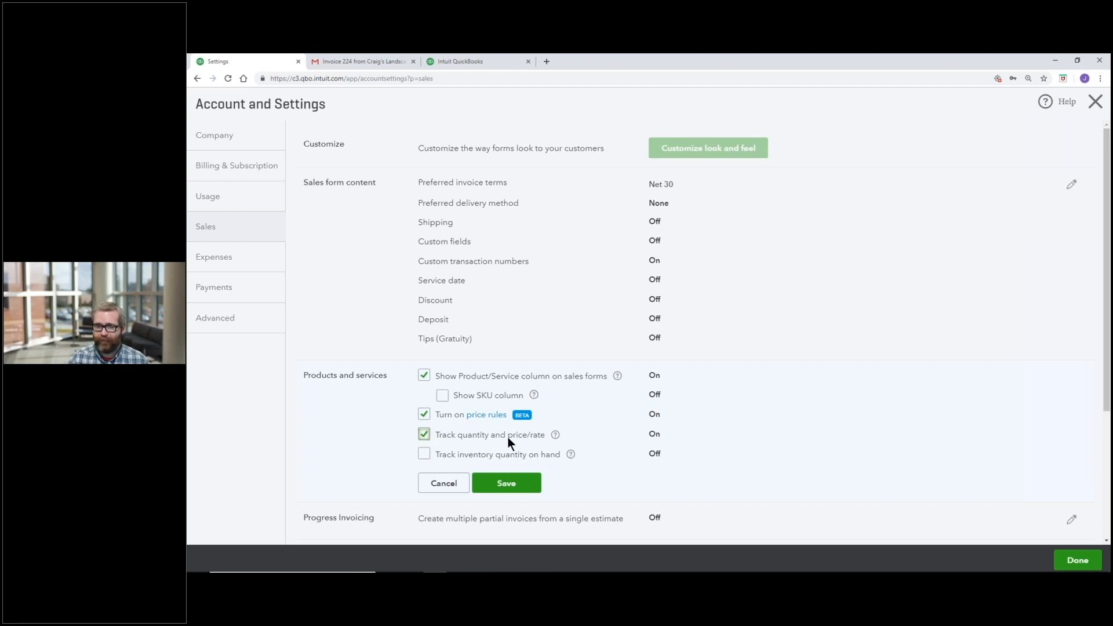
left_click(444, 483)
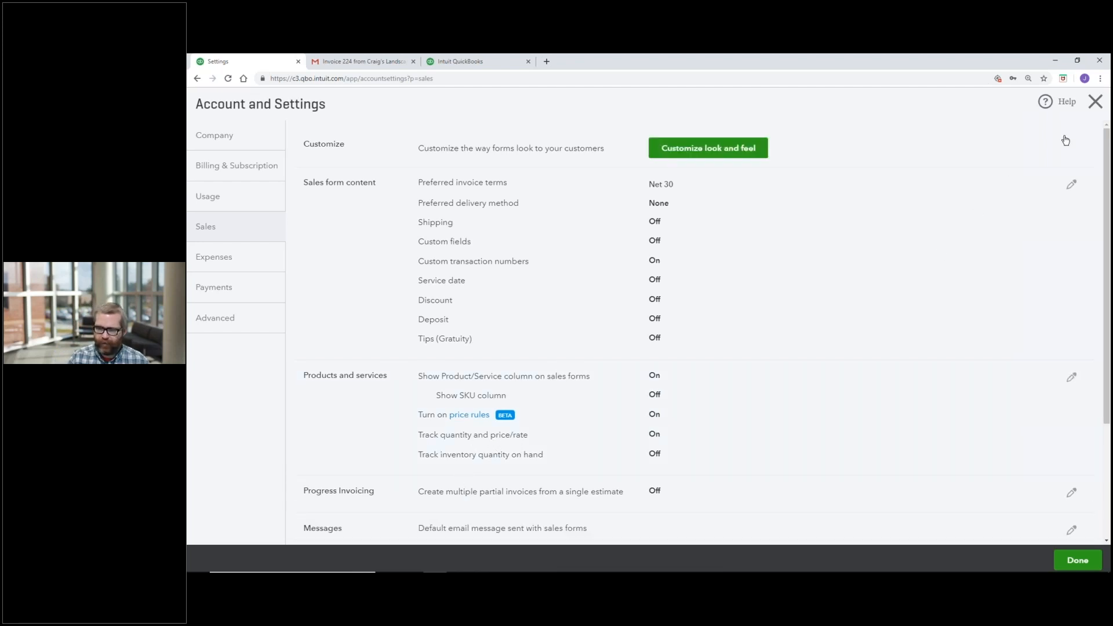
left_click(1095, 101)
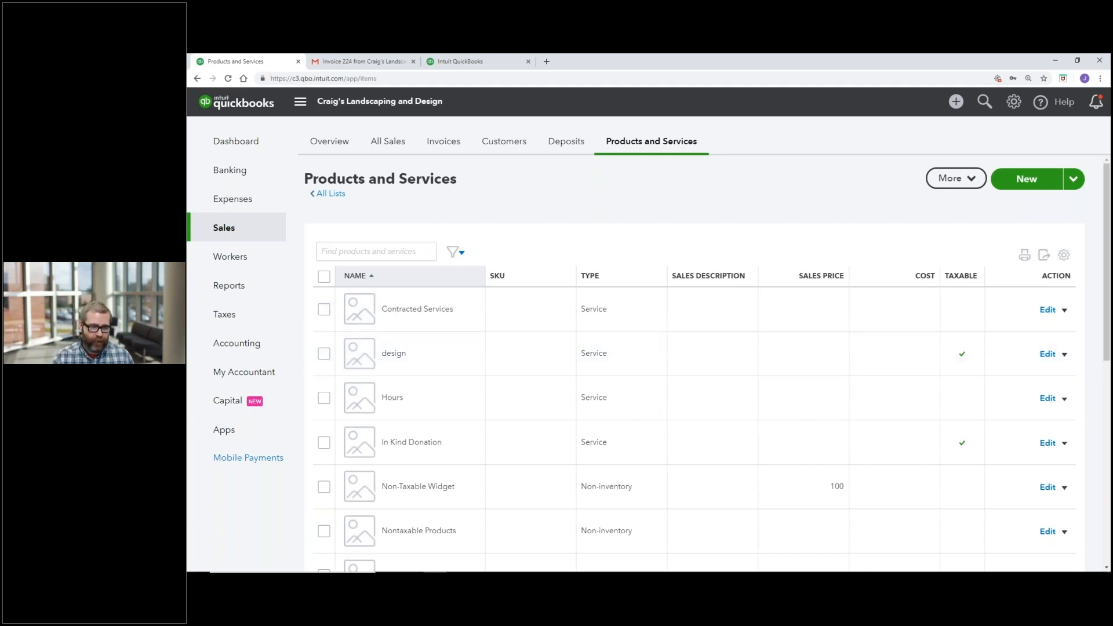
- Open the customer list and check the open balance of My Customer
mouse_move(266, 234)
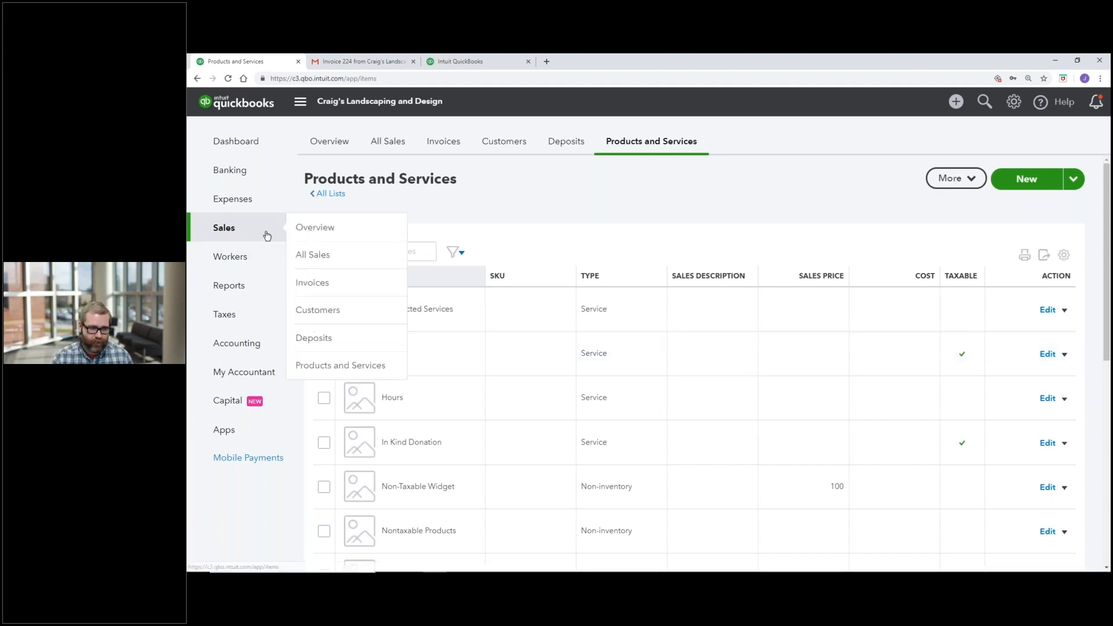
left_click(339, 320)
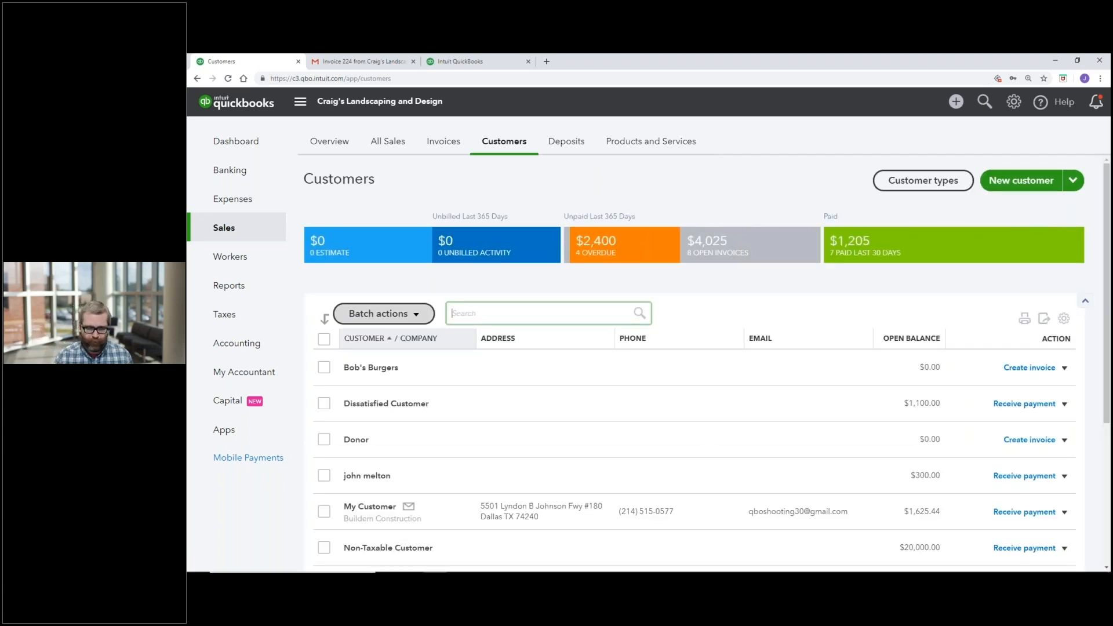
scroll(460, 382, "down", 2)
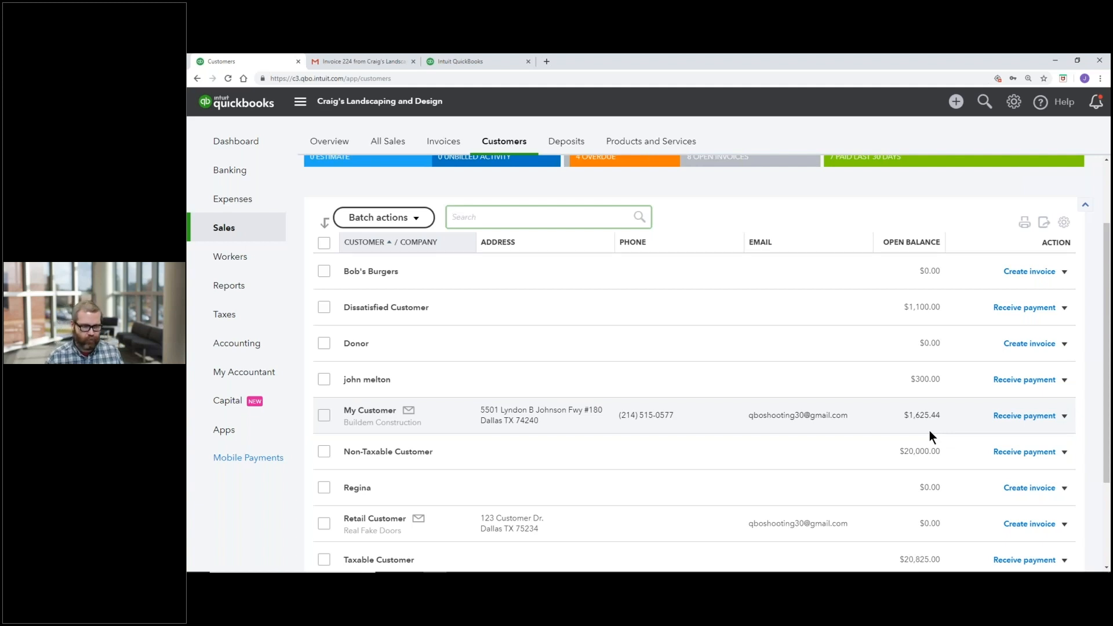
- Search the reports for "accounts receiva" and open the Accounts receivable aging summary report
left_click(261, 298)
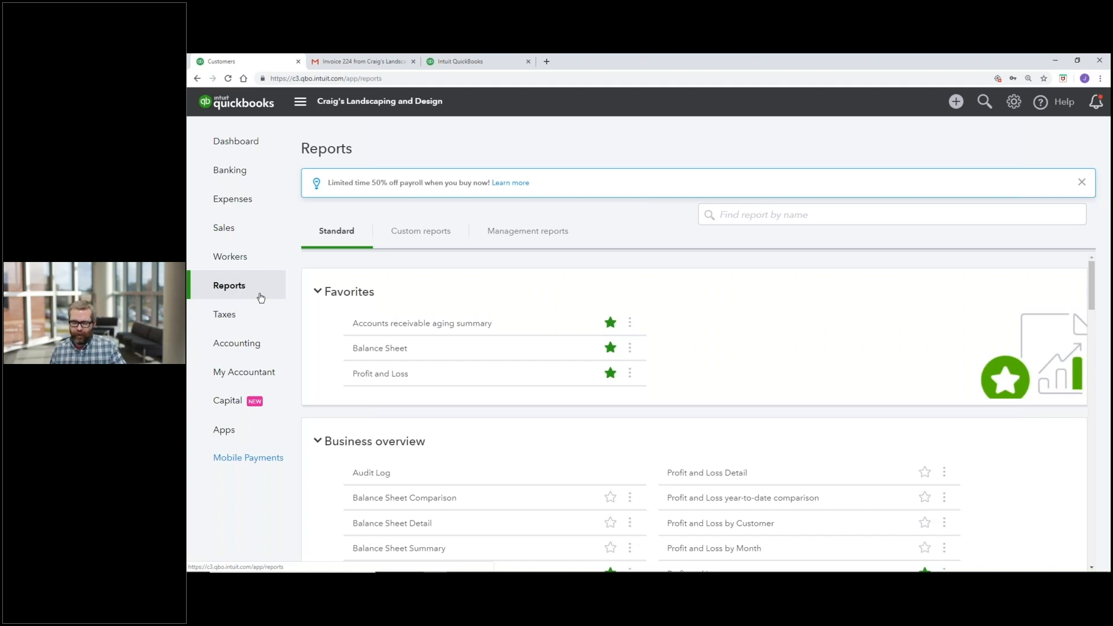
left_click(828, 217)
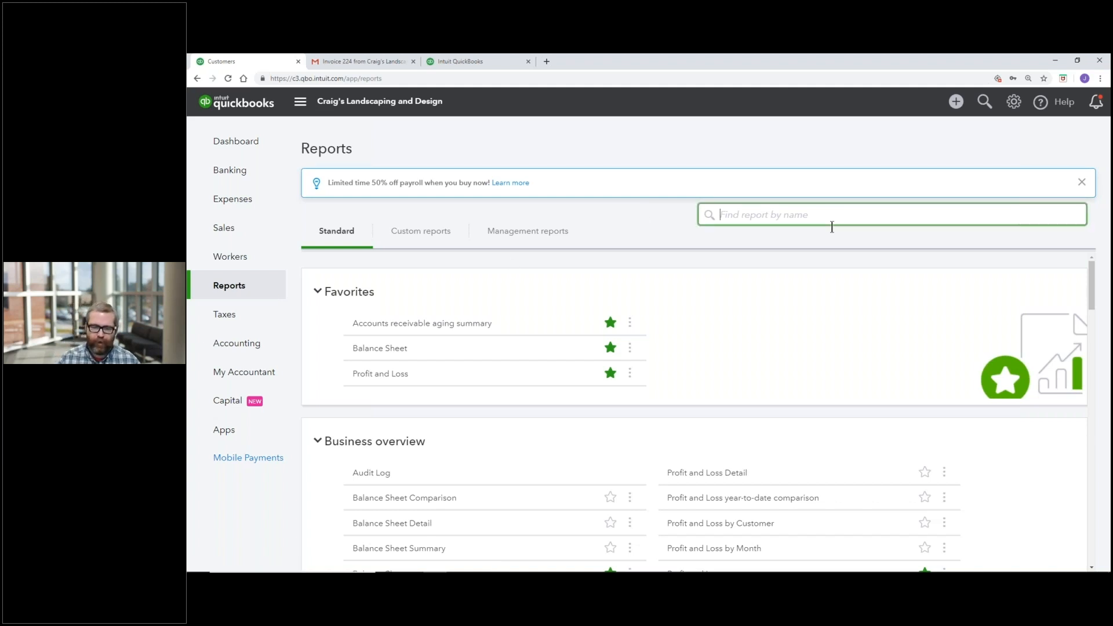
type("a")
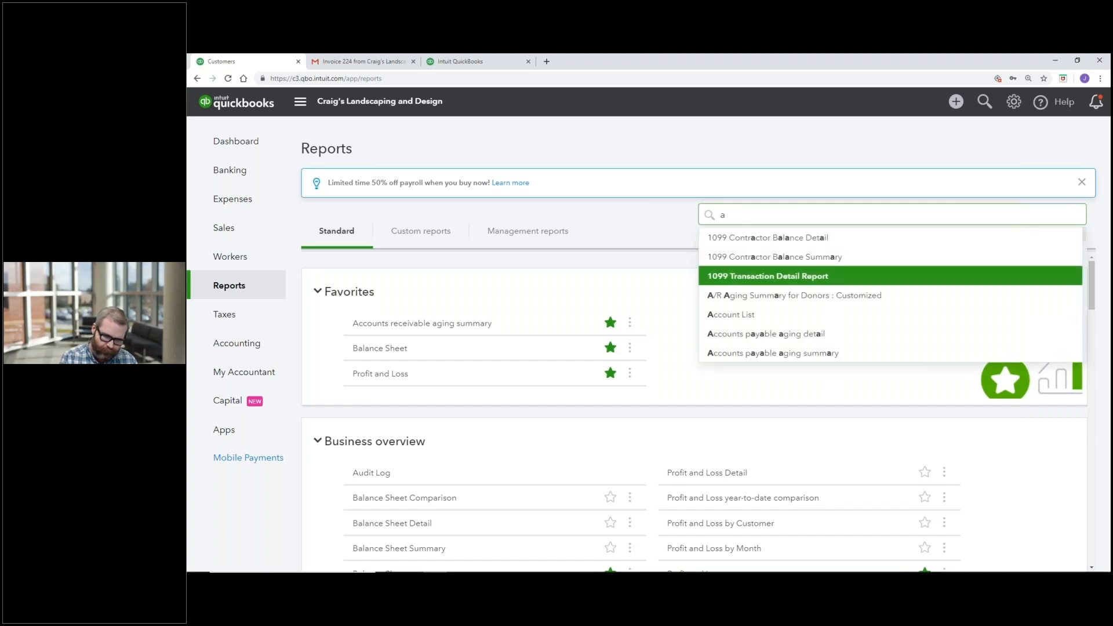
left_click(845, 216)
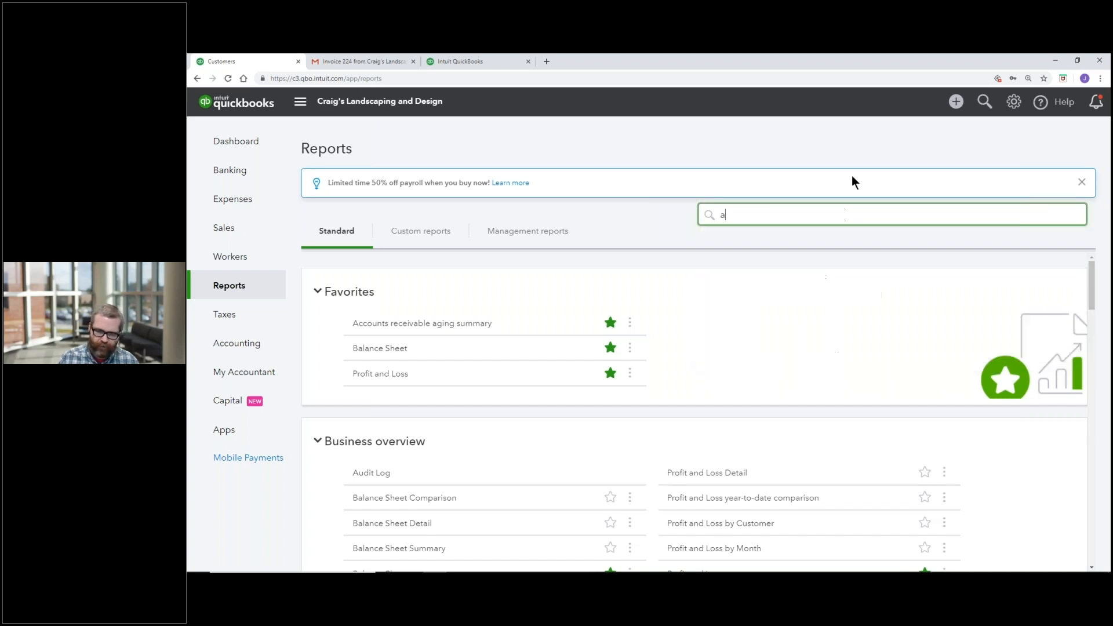
type("ccounts re")
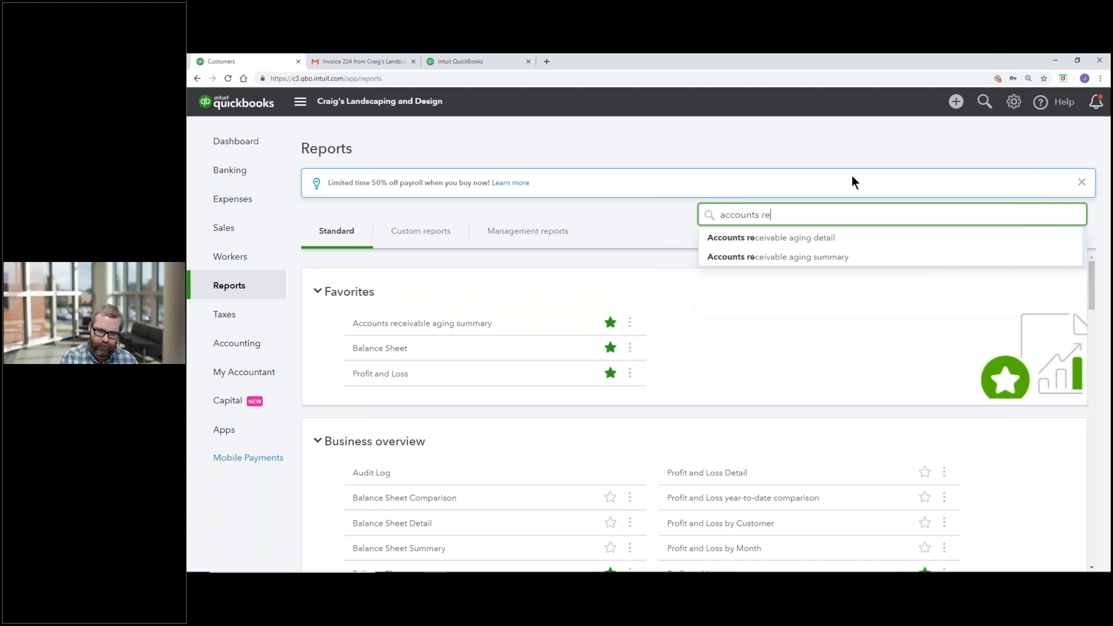
type("ceiva")
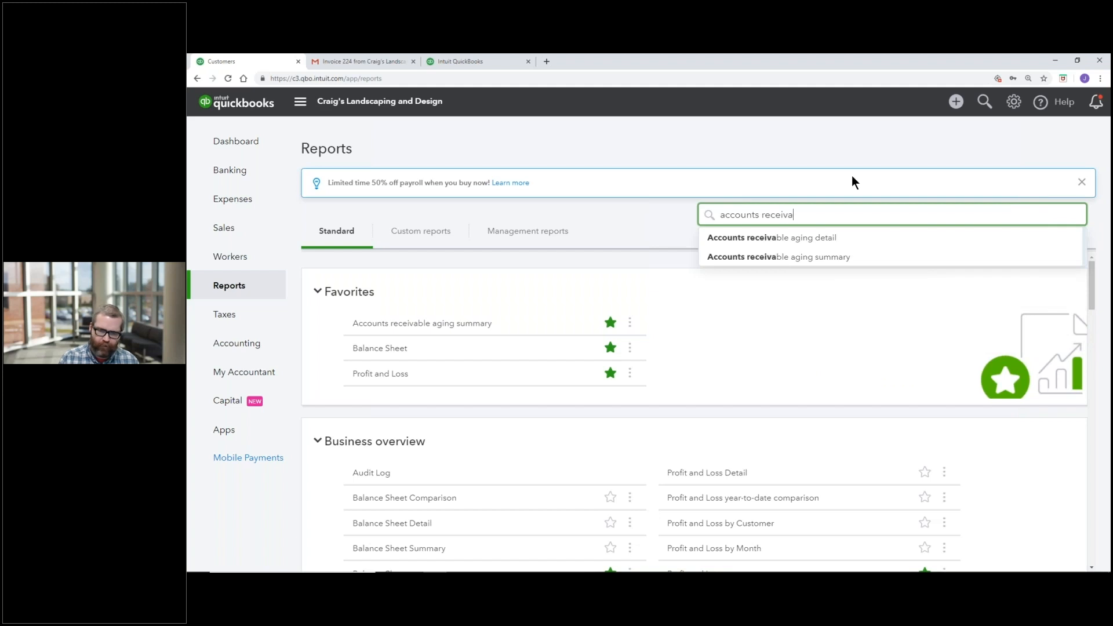
left_click(873, 259)
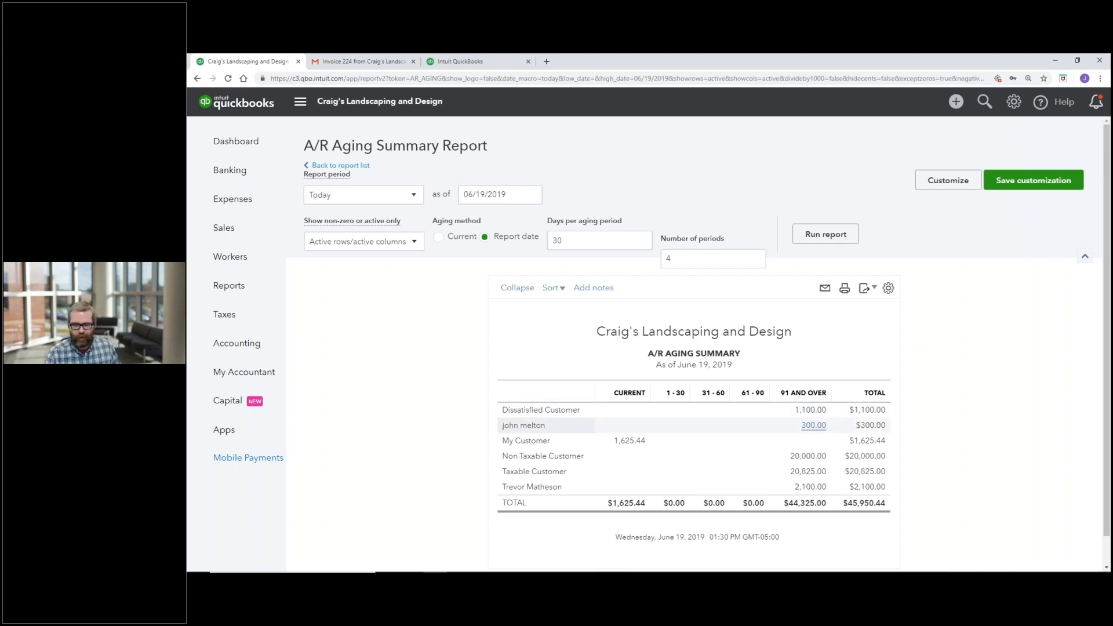
- Drill into My Customer's current balance in the aging summary, open invoice 224 from the detail report, and close it again
left_click(637, 442)
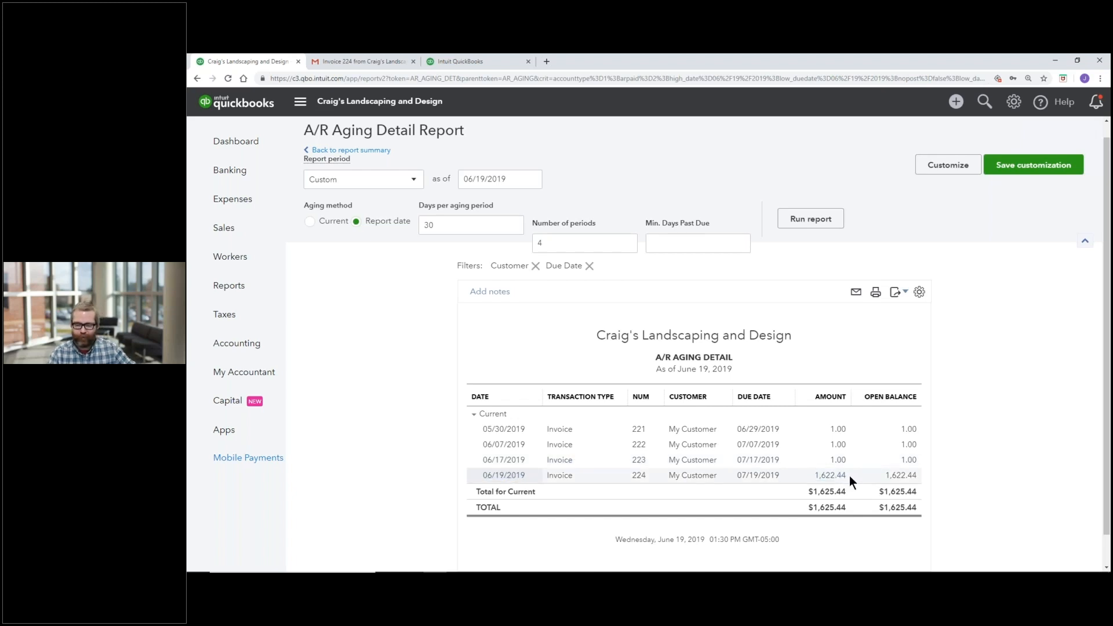
left_click(702, 483)
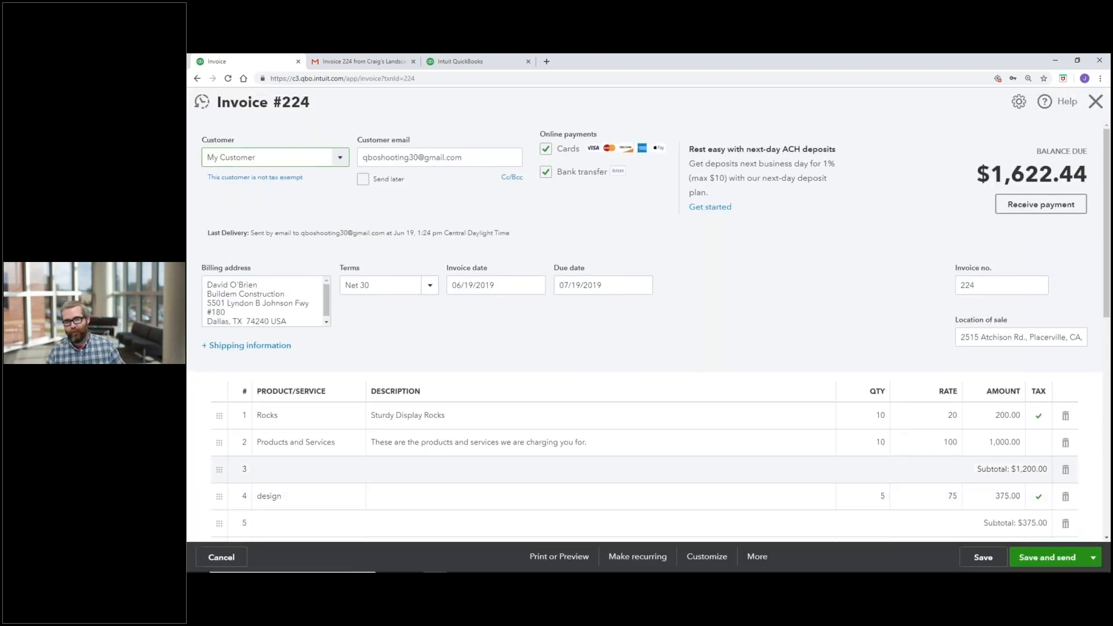
left_click(1095, 102)
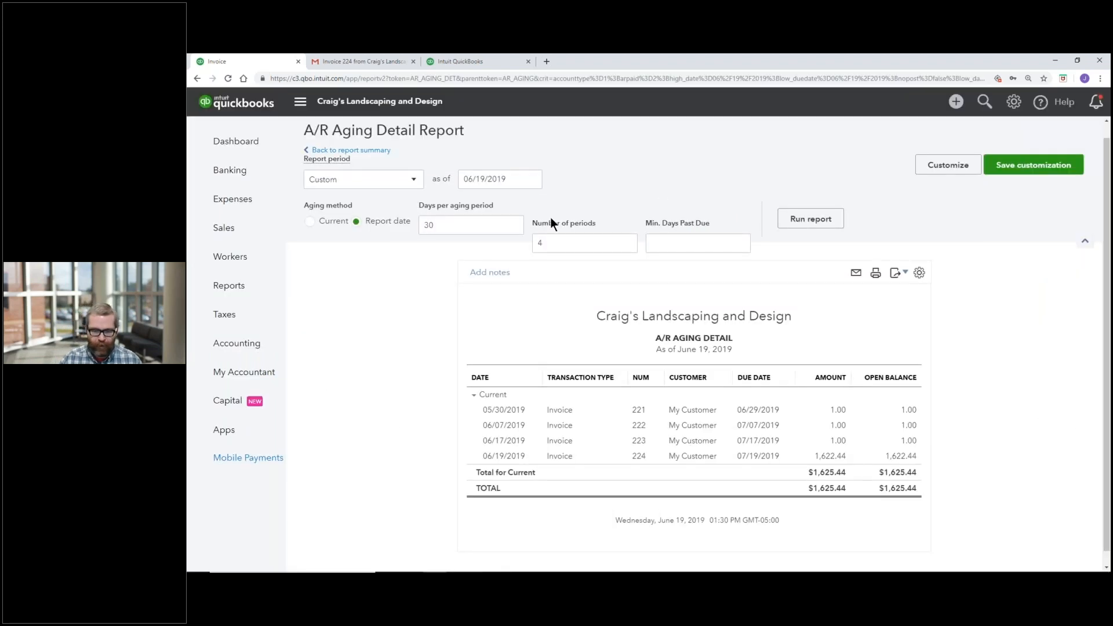
- Return to the report list, search for "accounts receiv" and open the Accounts receivable aging detail report
left_click(339, 149)
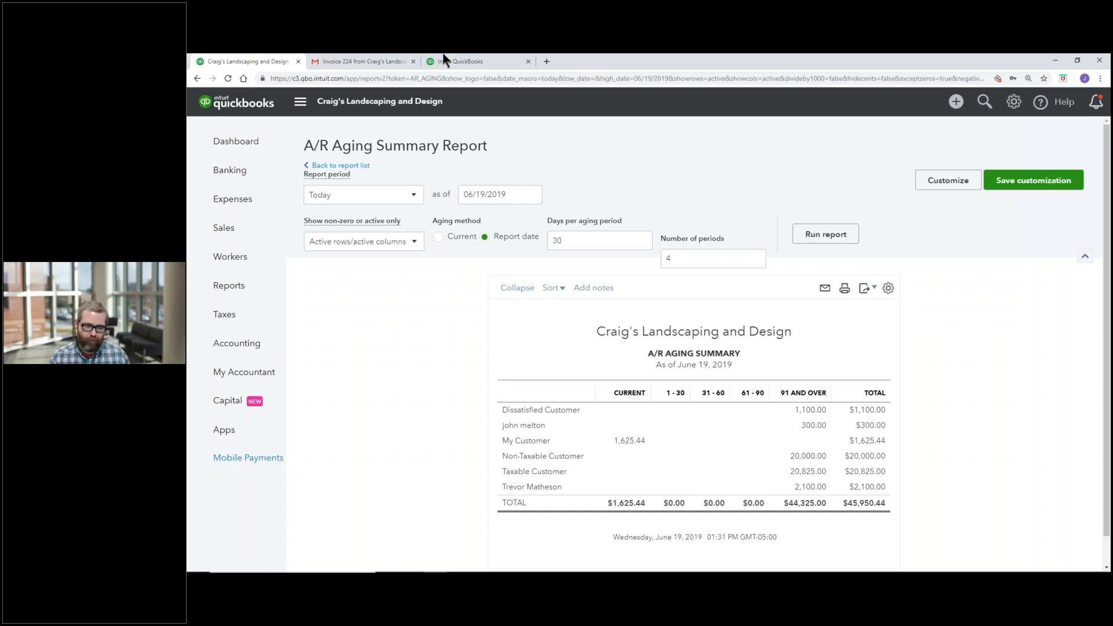
left_click(340, 165)
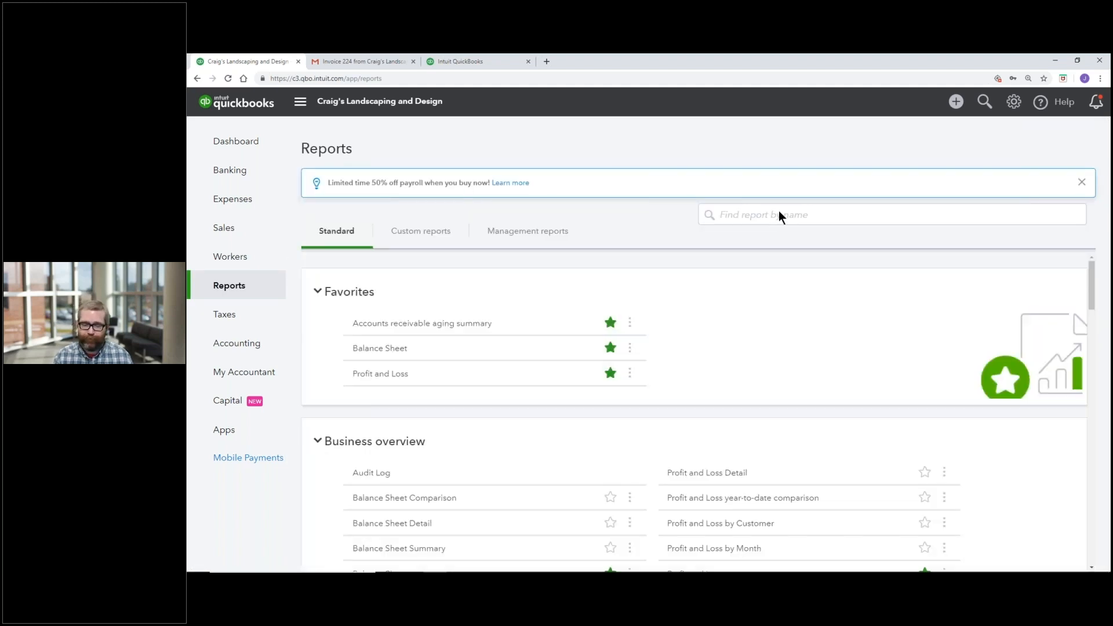
left_click(806, 215)
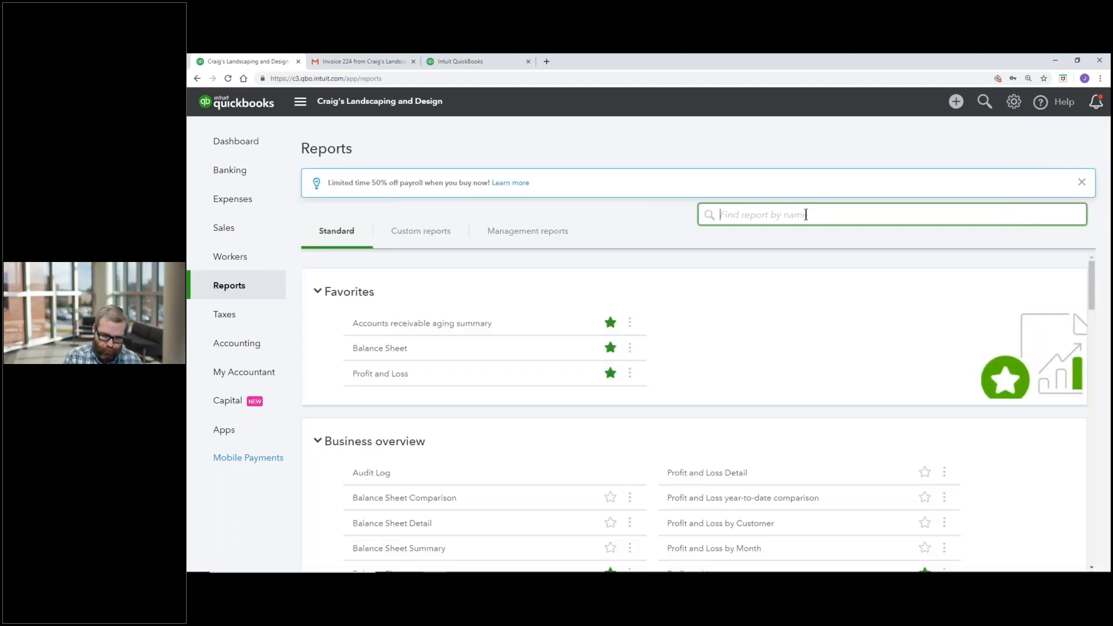
type("accounts r")
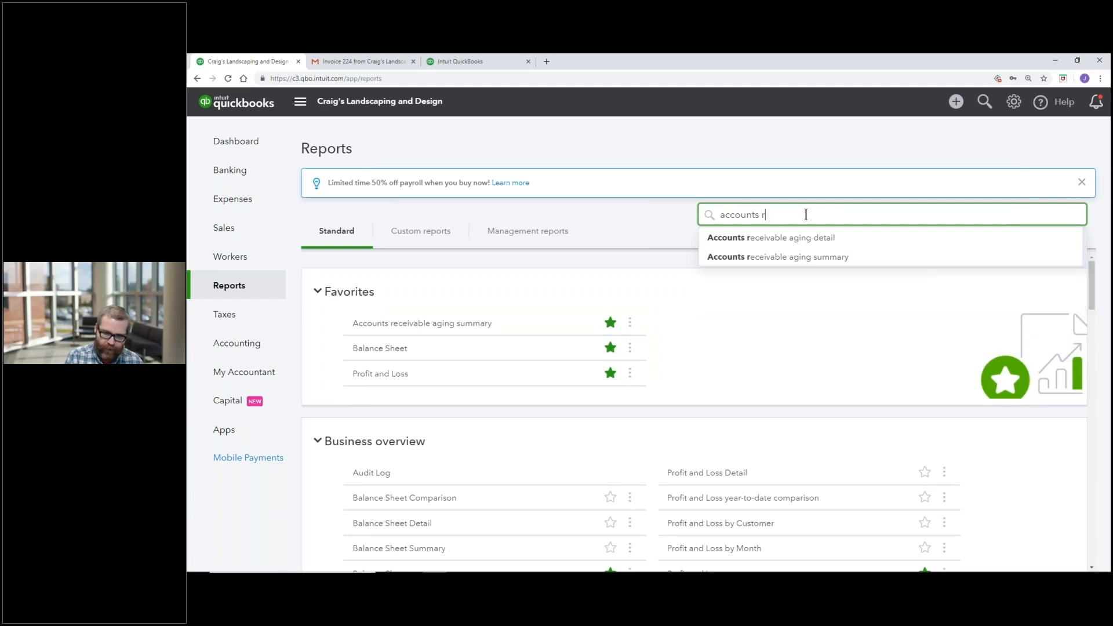
type("eceiv")
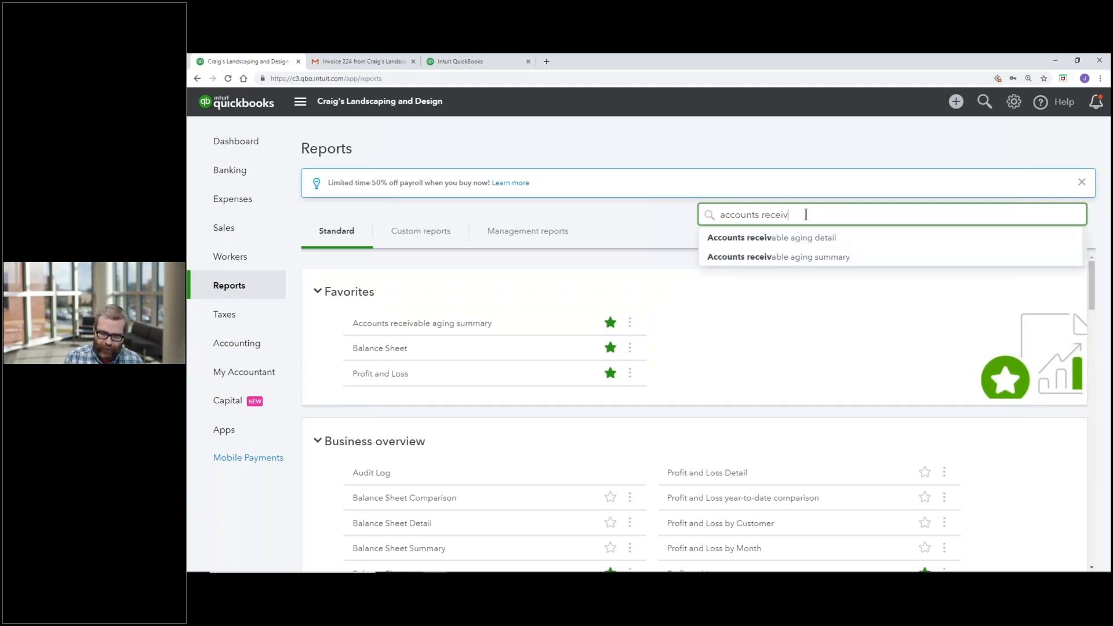
left_click(849, 247)
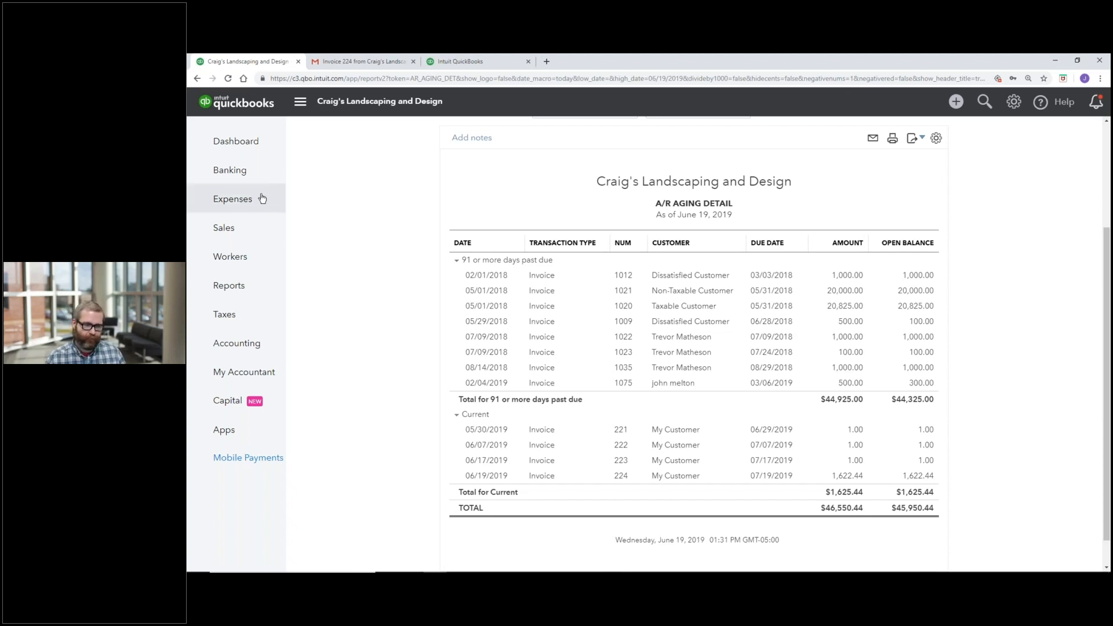
- Go to the customer list, start a received payment for My Customer and apply it to all outstanding invoices, 221 to 224
mouse_move(278, 234)
left_click(349, 312)
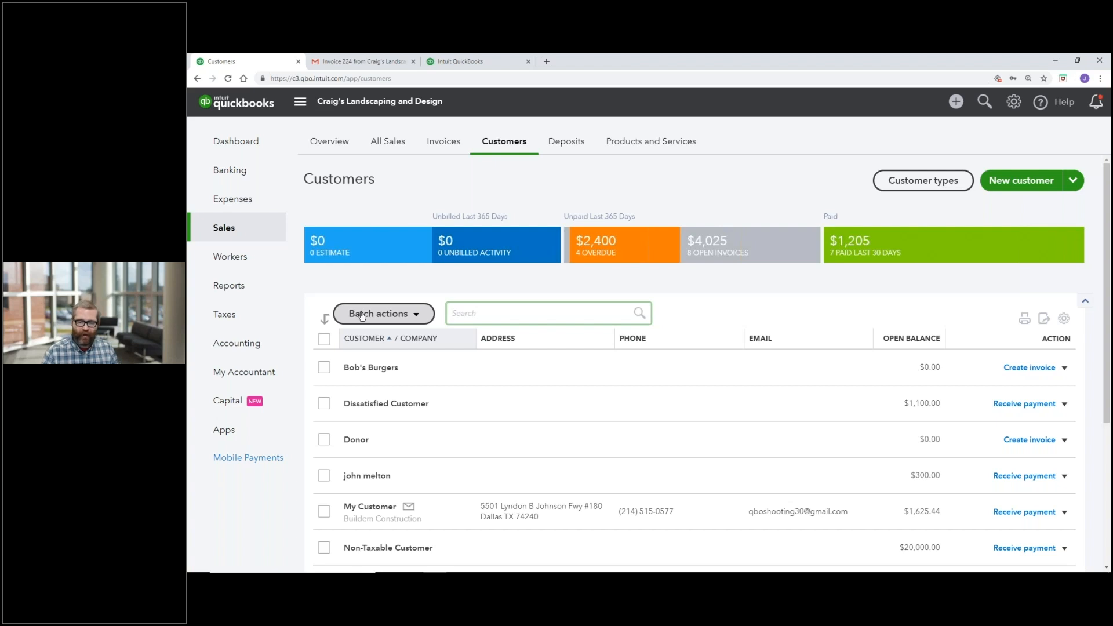
left_click(958, 116)
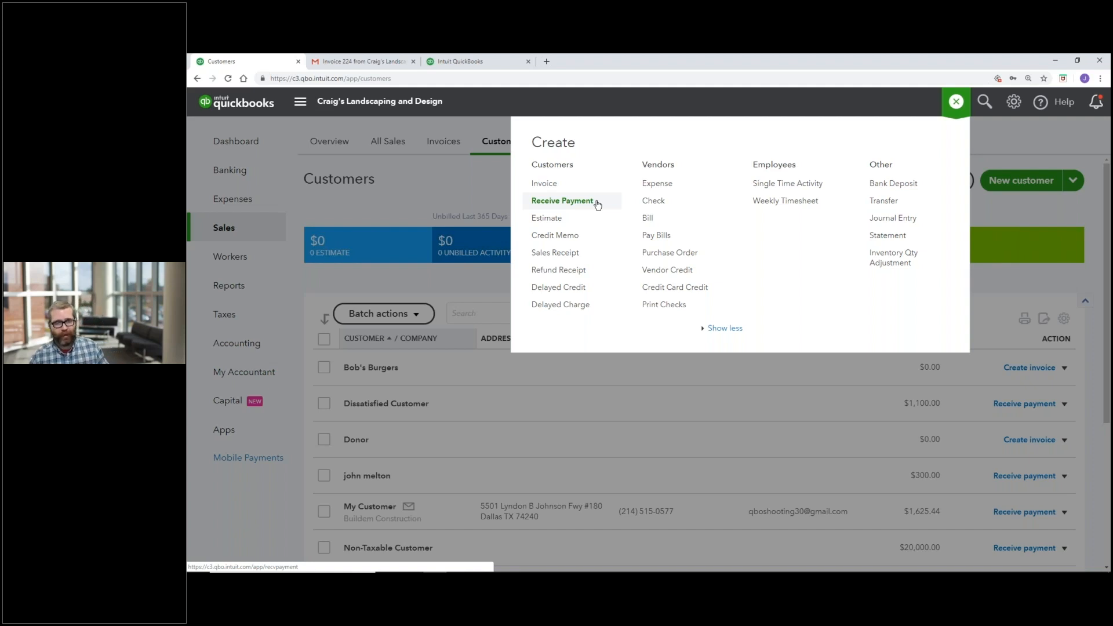
left_click(597, 204)
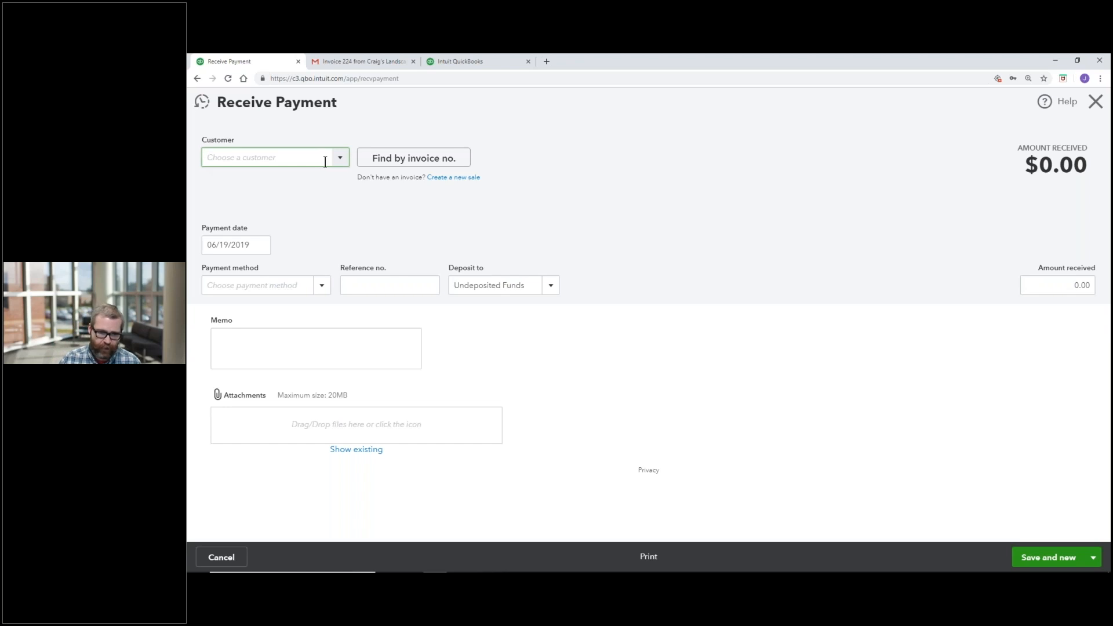
type("My Customer")
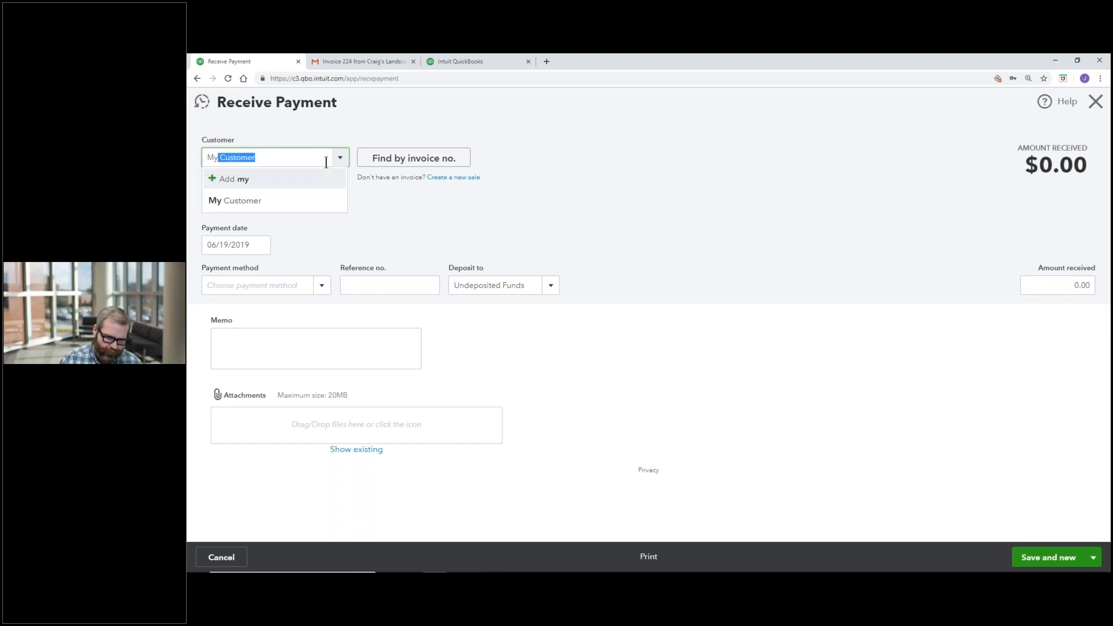
key("Tab")
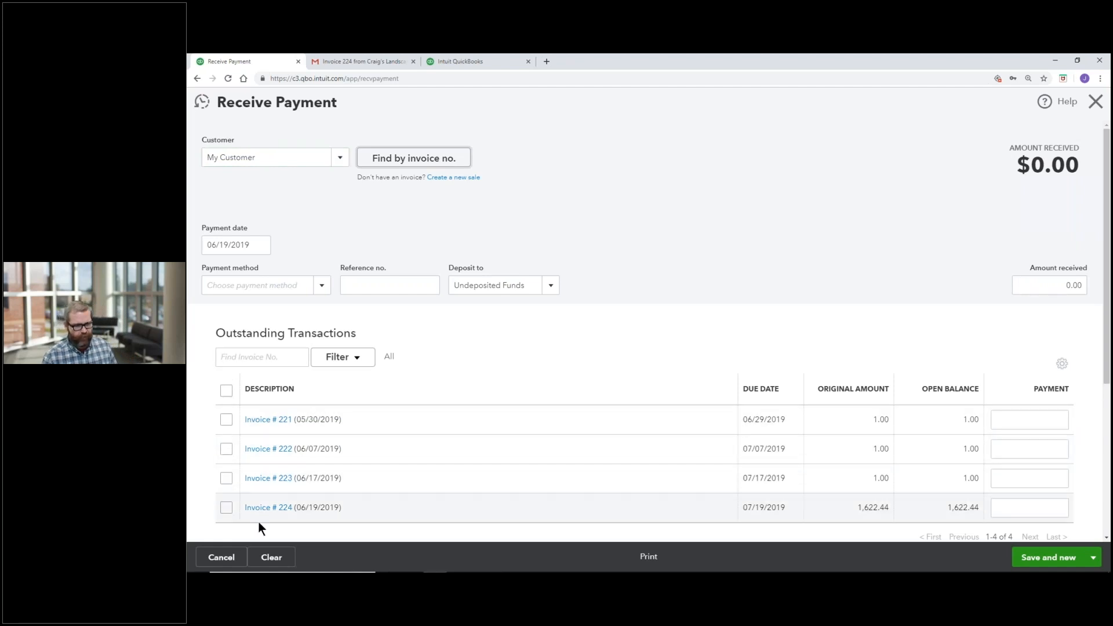
left_click(228, 510)
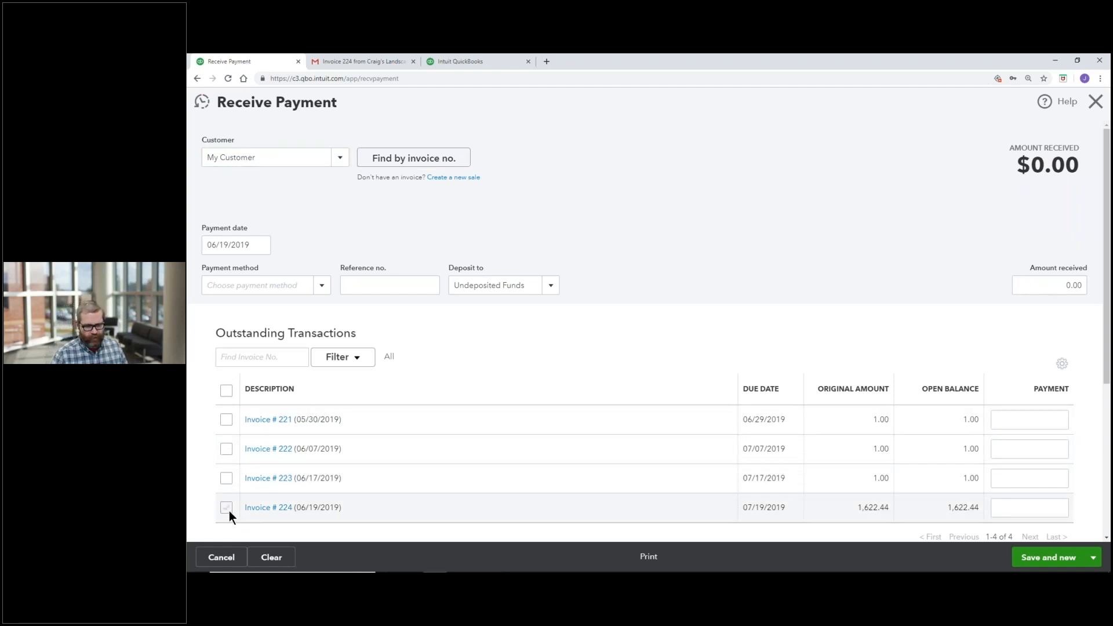
left_click(225, 391)
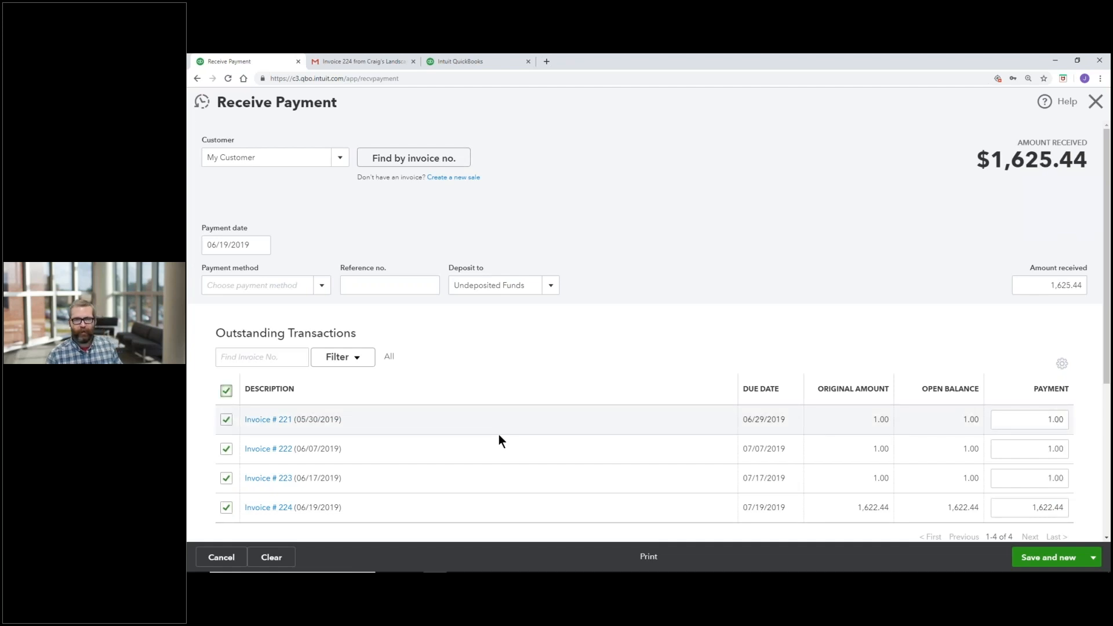
- Look through the available payment methods and set the payment method to Check
left_click(318, 289)
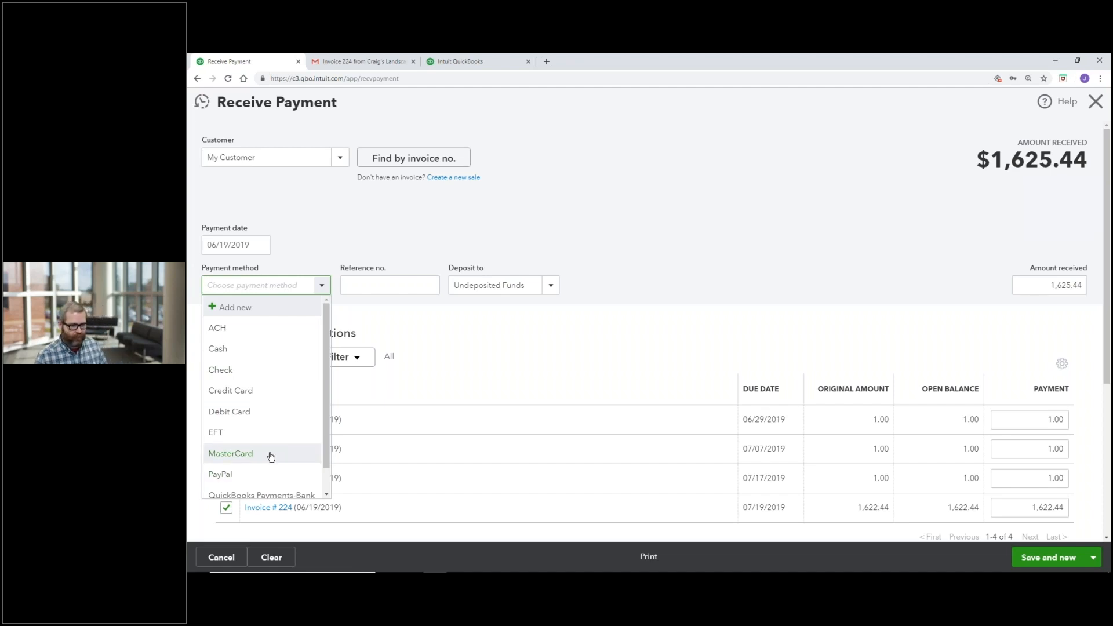
scroll(271, 412, "down", 1)
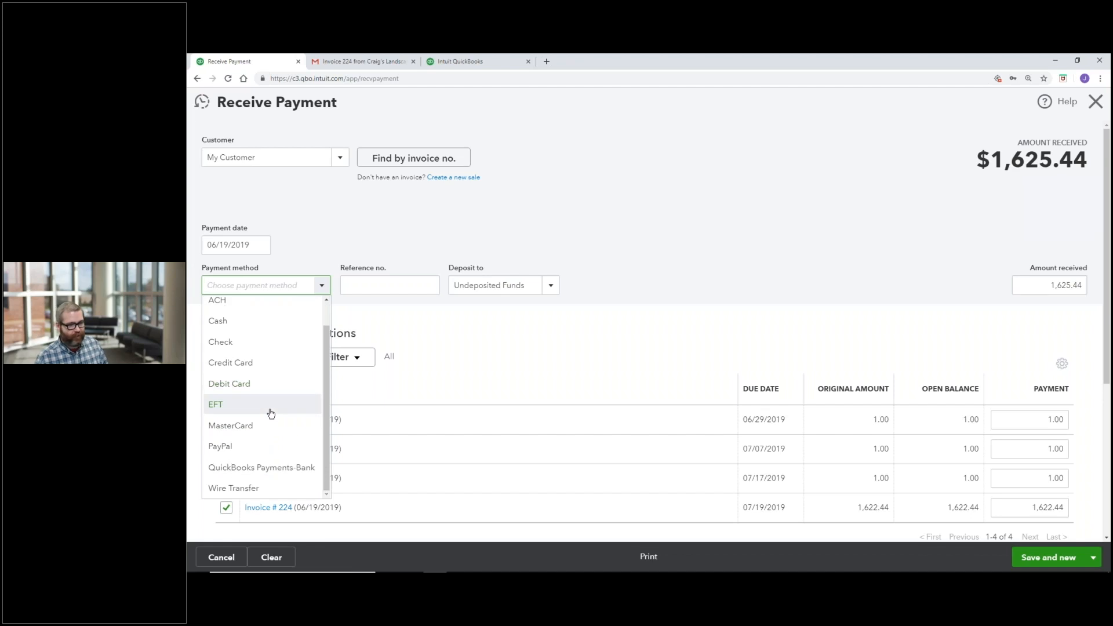
scroll(271, 412, "up", 1)
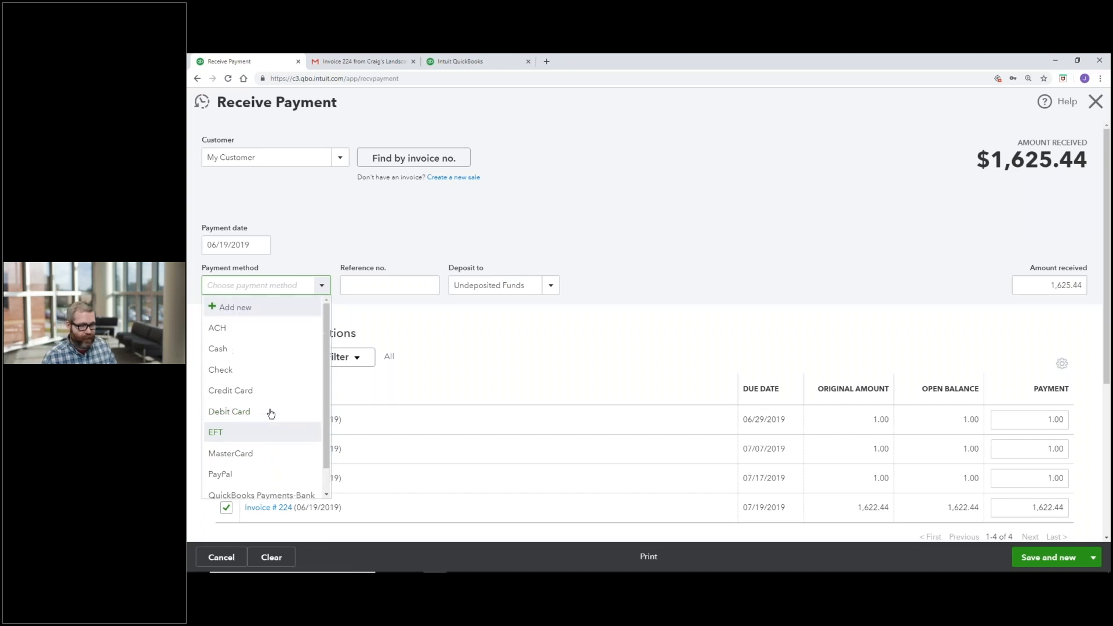
left_click(267, 374)
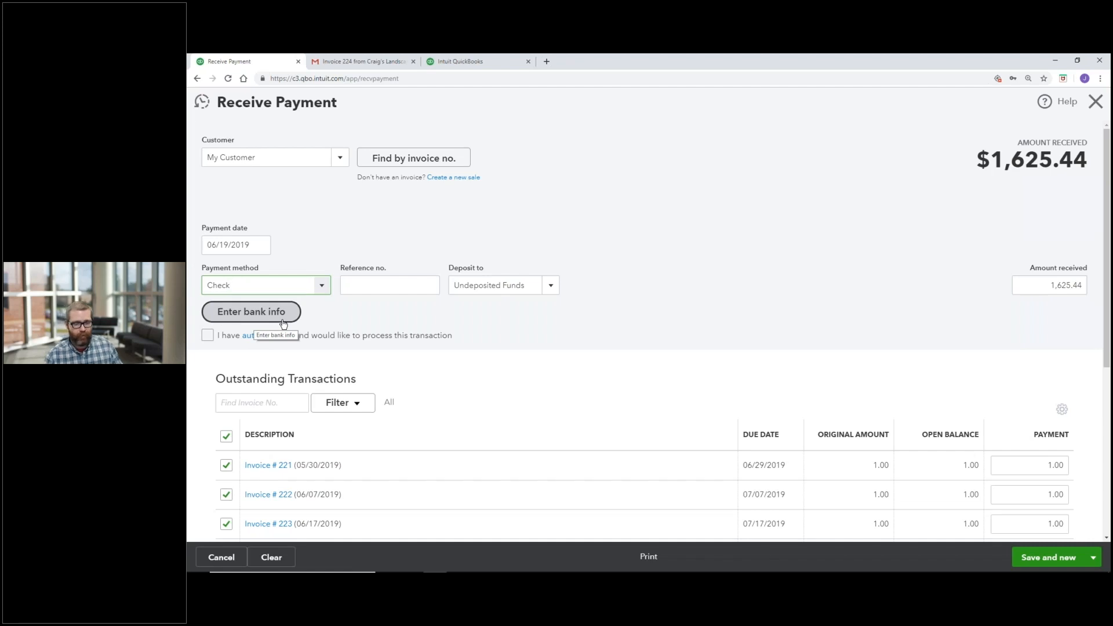
- Try Credit Card as the payment method to see its processing options, and set it back to Check
left_click(321, 286)
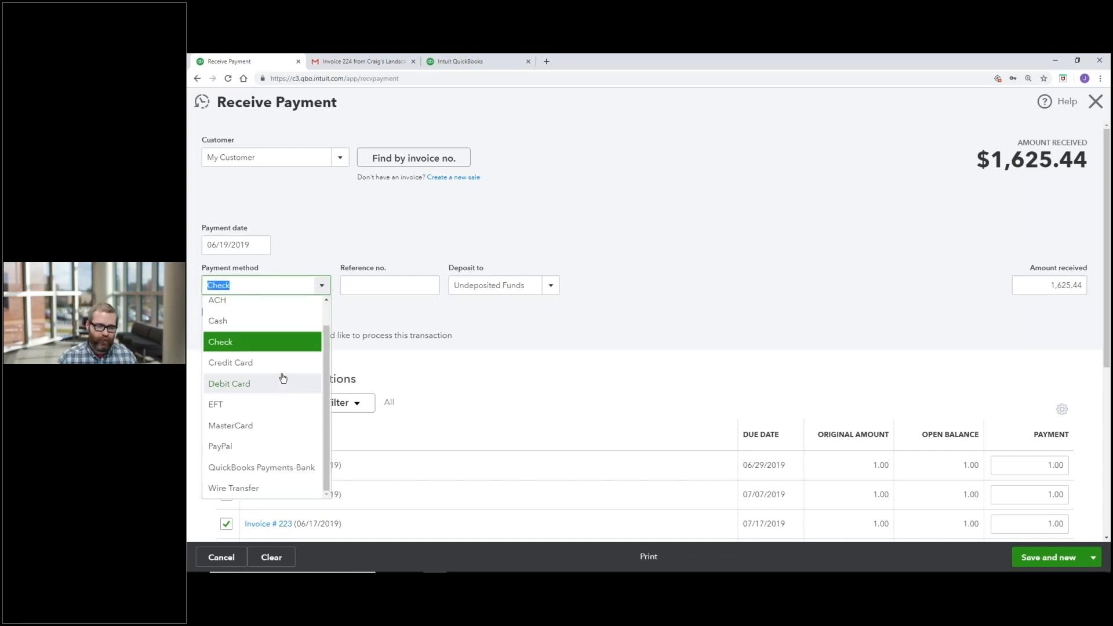
left_click(279, 364)
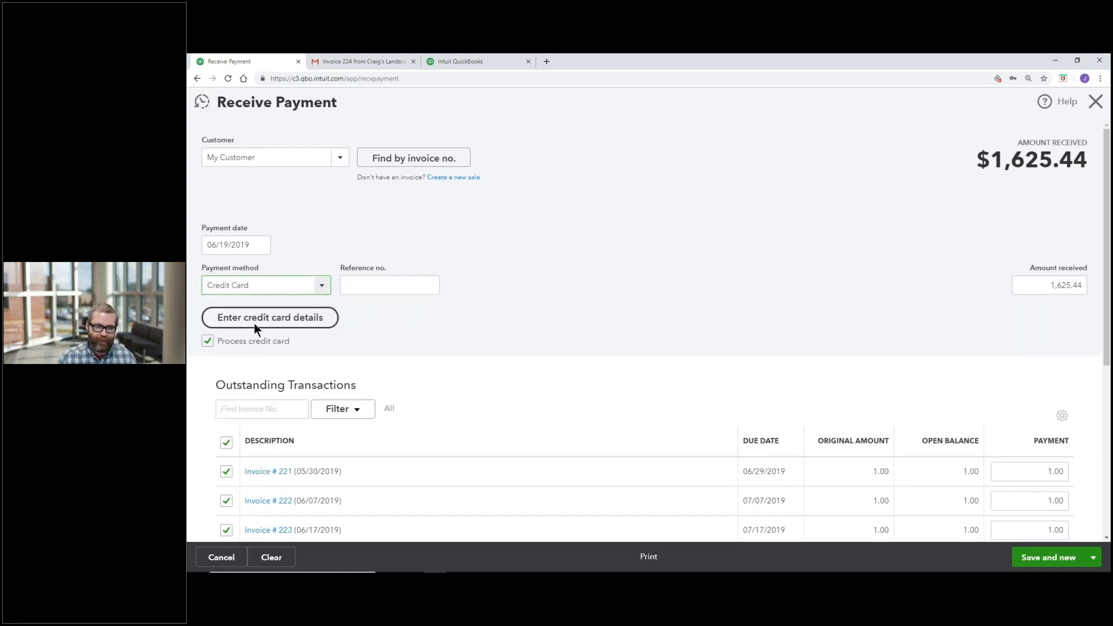
left_click(299, 322)
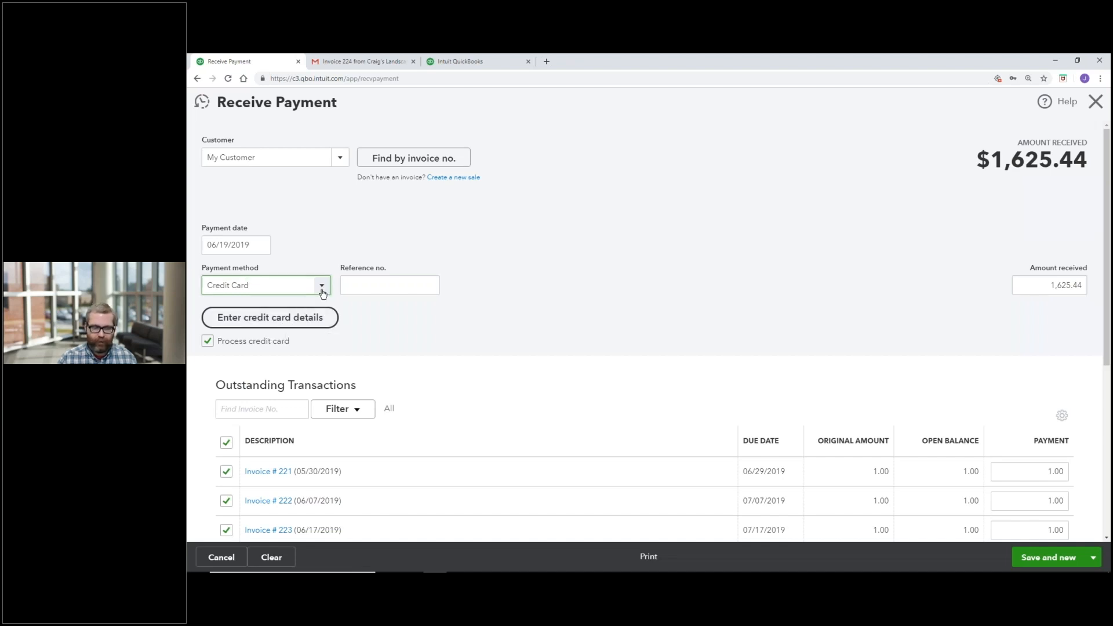
left_click(322, 285)
left_click(294, 343)
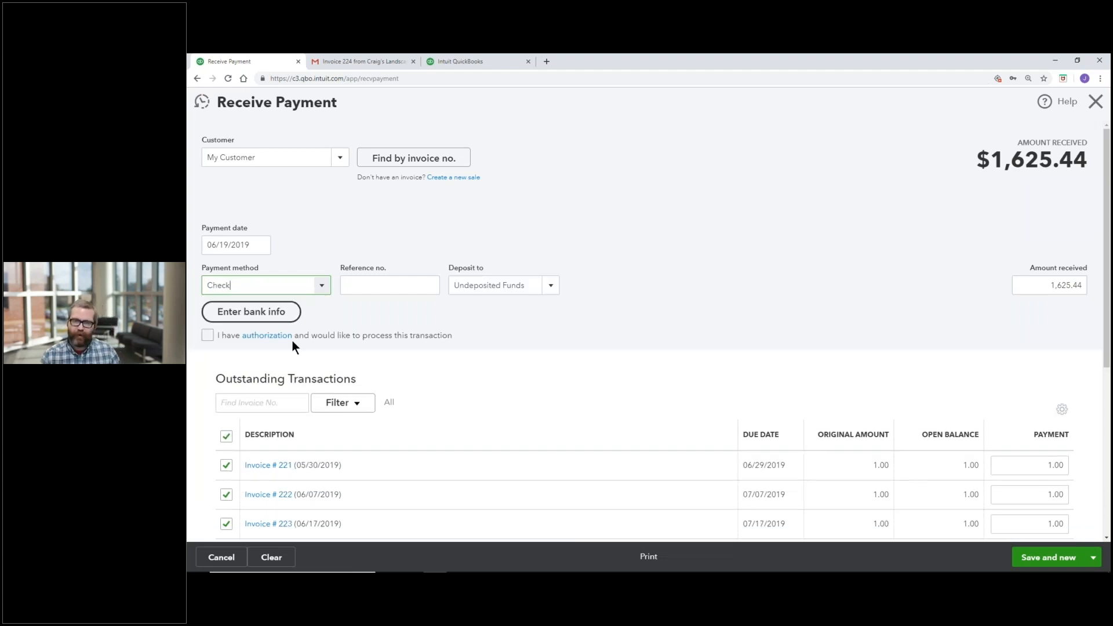
- Set the reference number to 654, try Checking as the deposit account, and set it back to Undeposited Funds
left_click(393, 286)
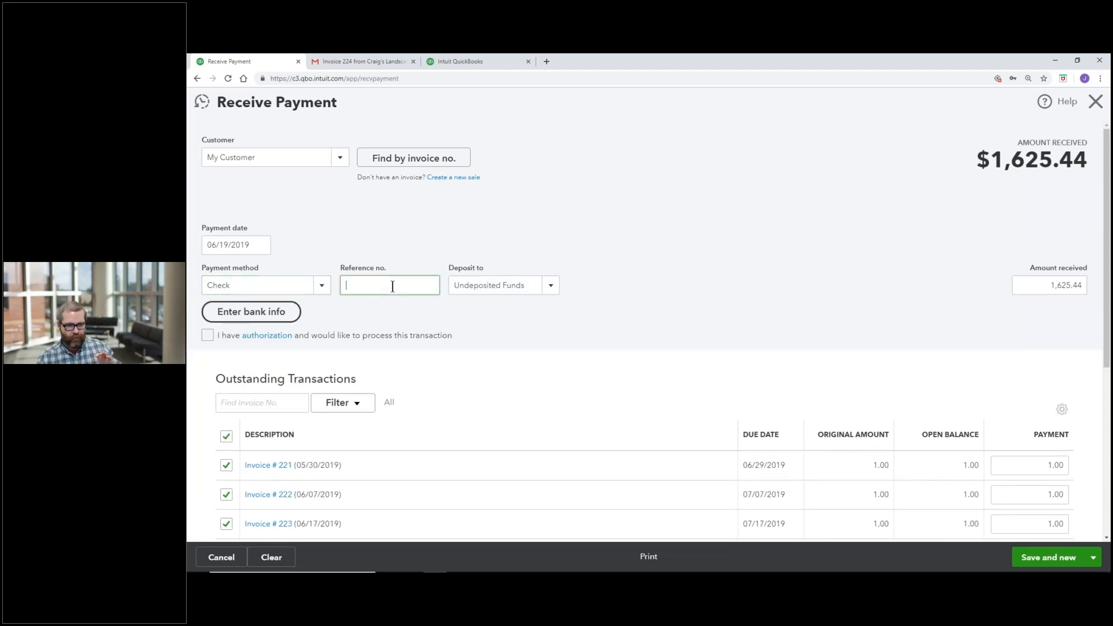
type("654")
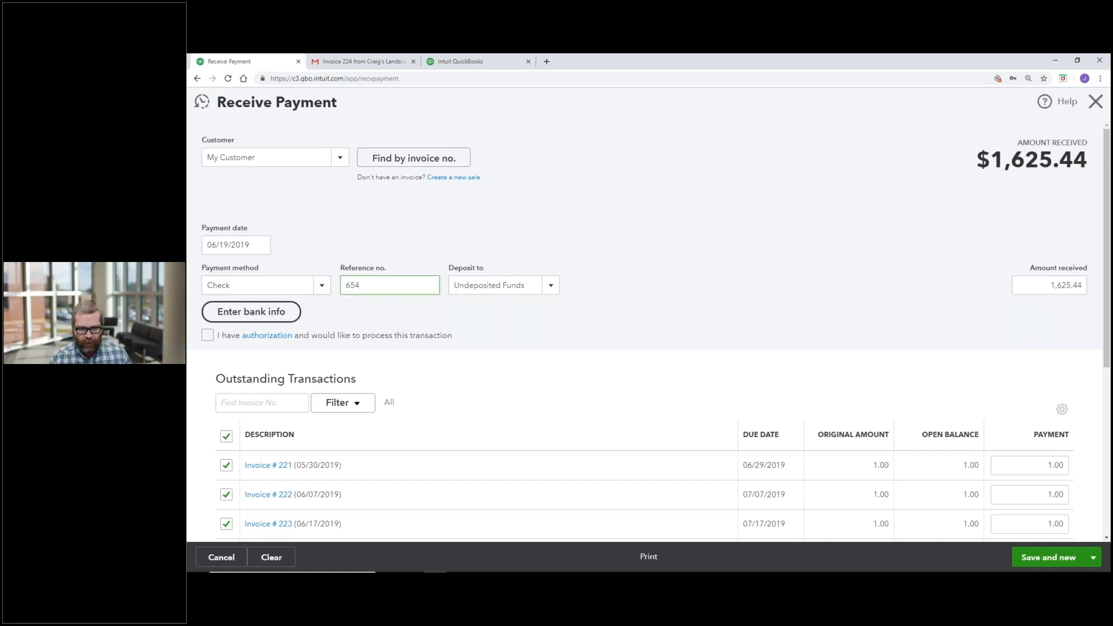
left_click(529, 288)
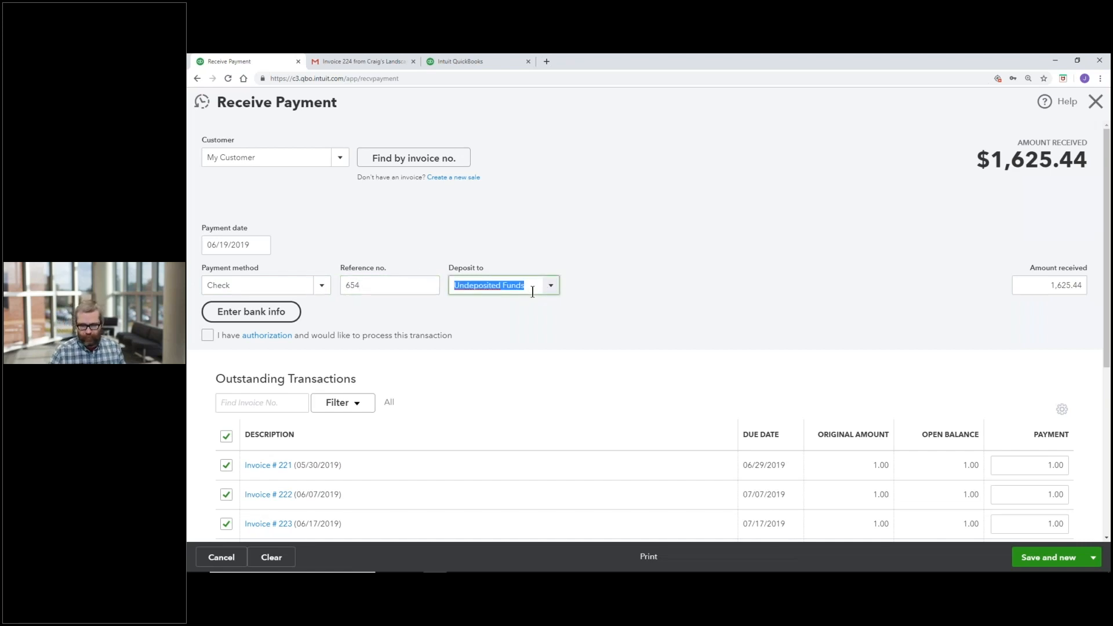
left_click(552, 286)
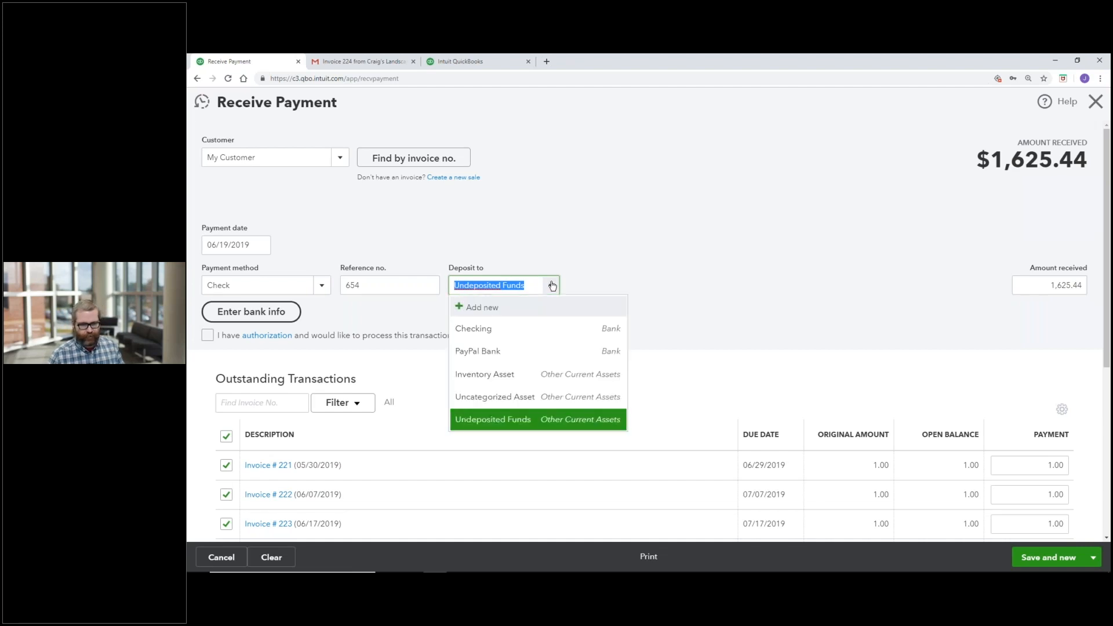
left_click(545, 327)
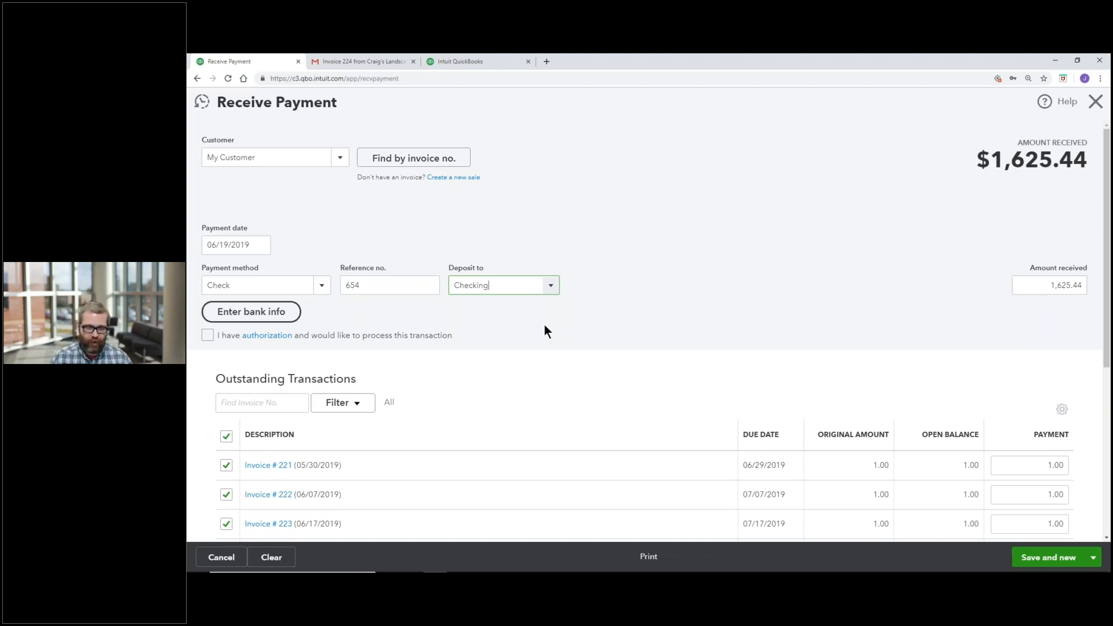
left_click(551, 285)
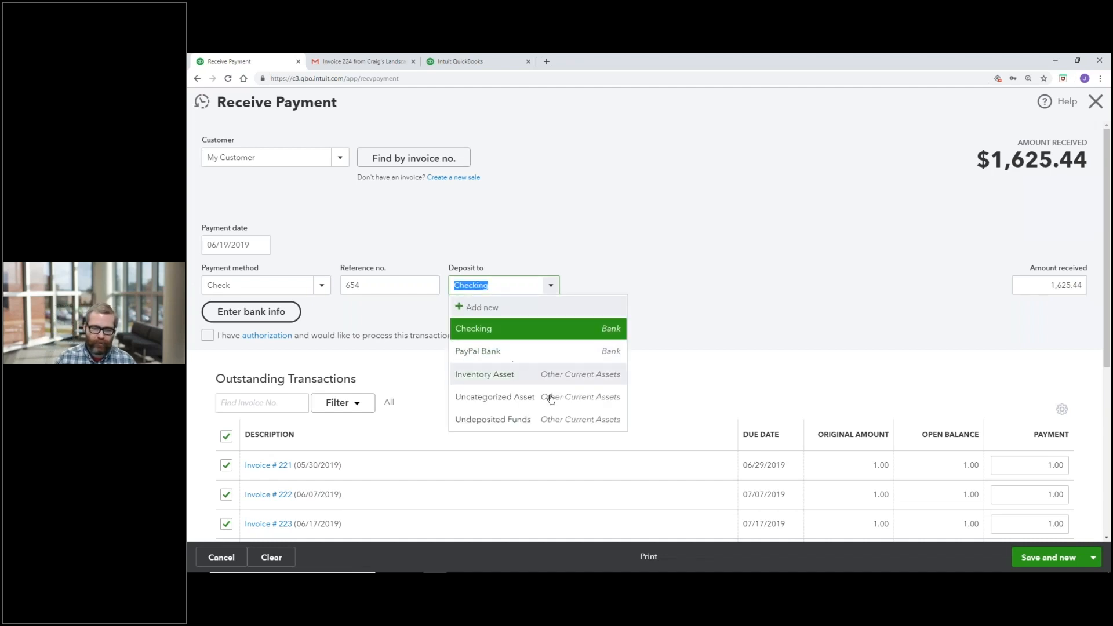
left_click(554, 424)
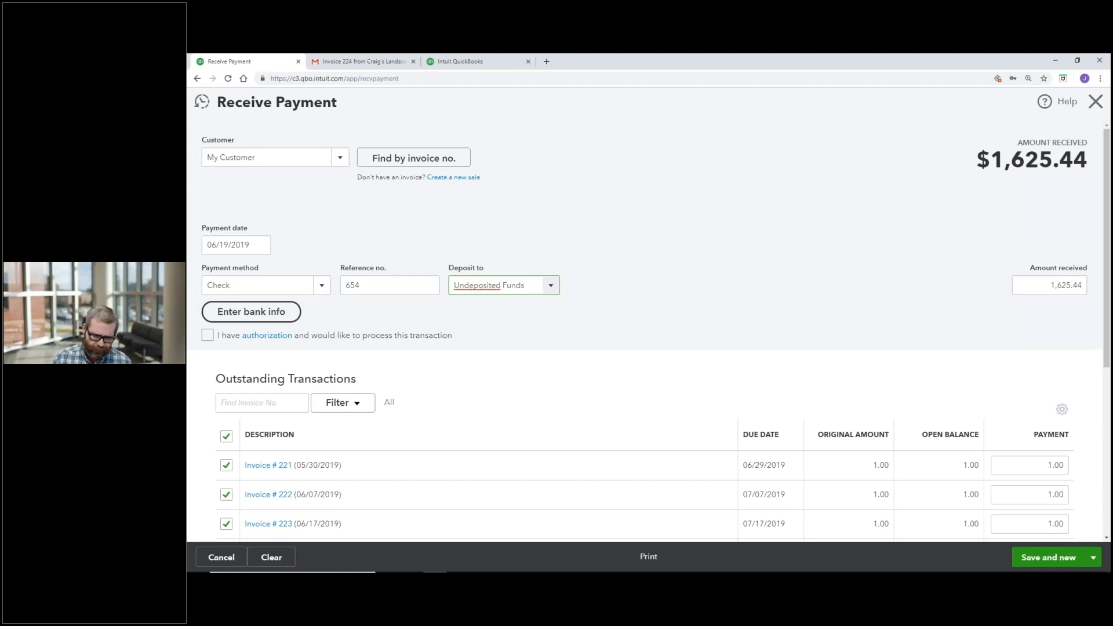
- Review the invoices covered by the payment, then save and close it
scroll(648, 331, "down", 3)
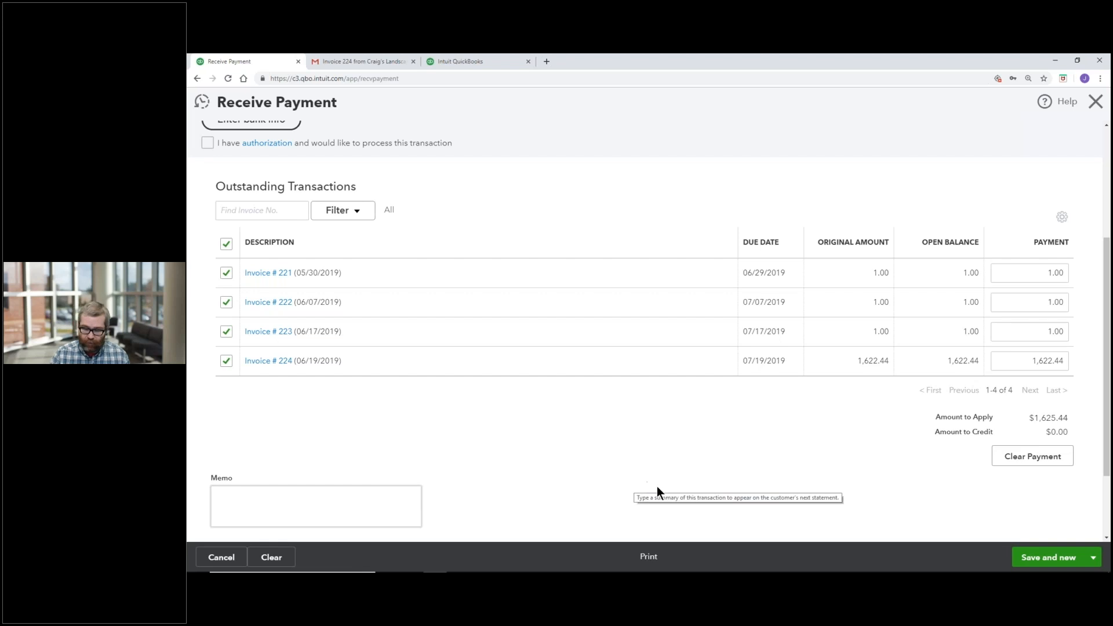
scroll(711, 500, "up", 2)
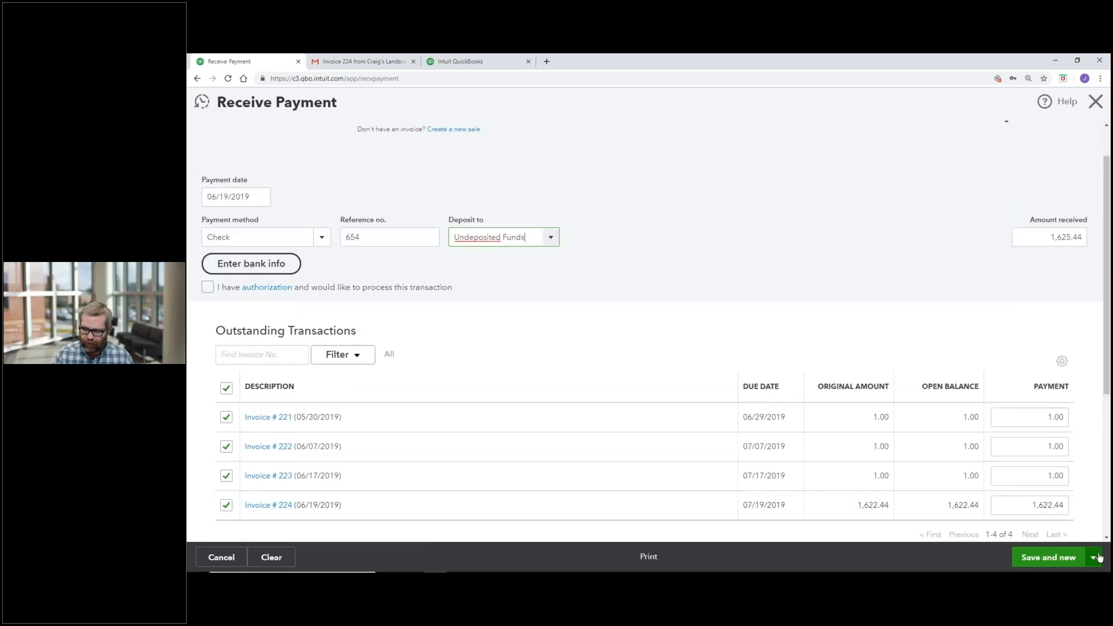
left_click(1094, 558)
left_click(1060, 514)
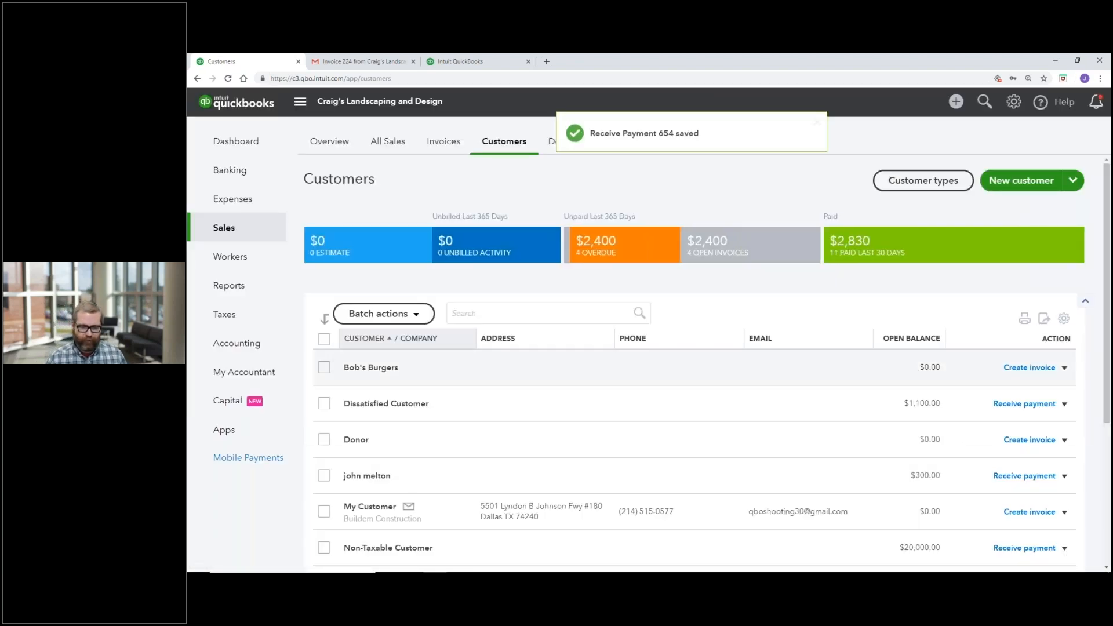
- Check My Customer's open balance in the customer list and open the Chart of Accounts to examine Undeposited Funds
scroll(740, 368, "down", 1)
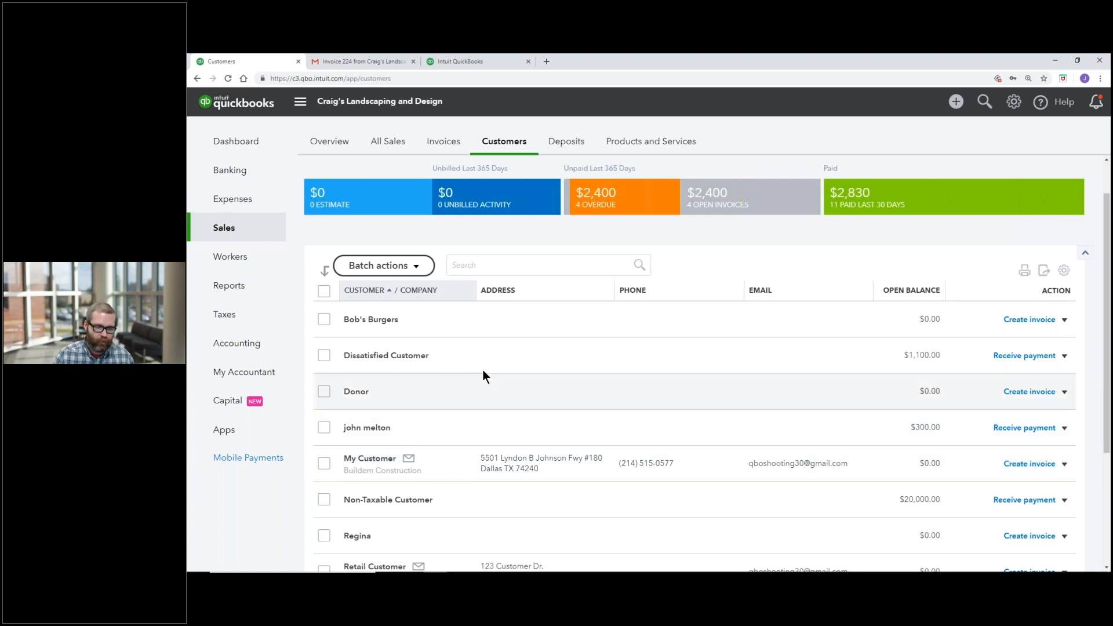
mouse_move(249, 356)
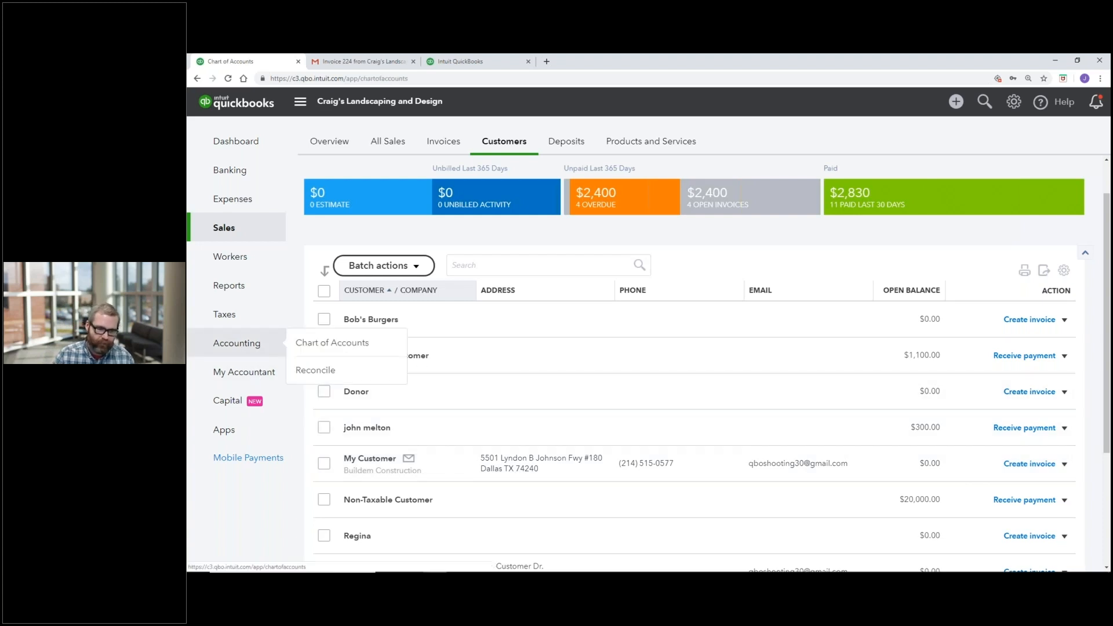
left_click(324, 342)
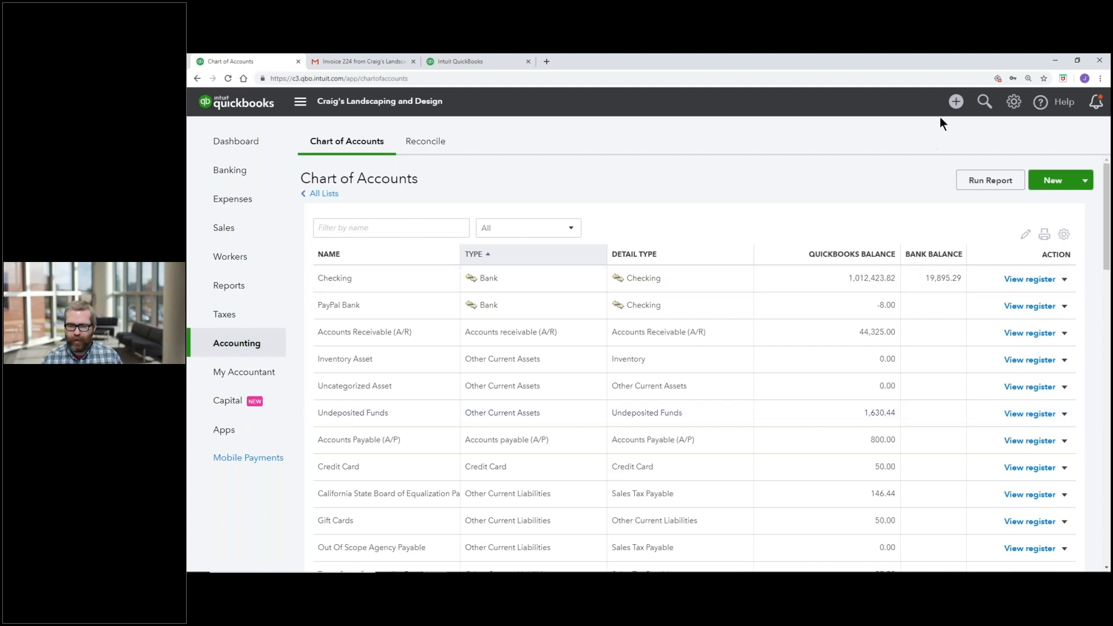
- Start a new sales receipt and select the existing customer whose name begins with J
left_click(953, 107)
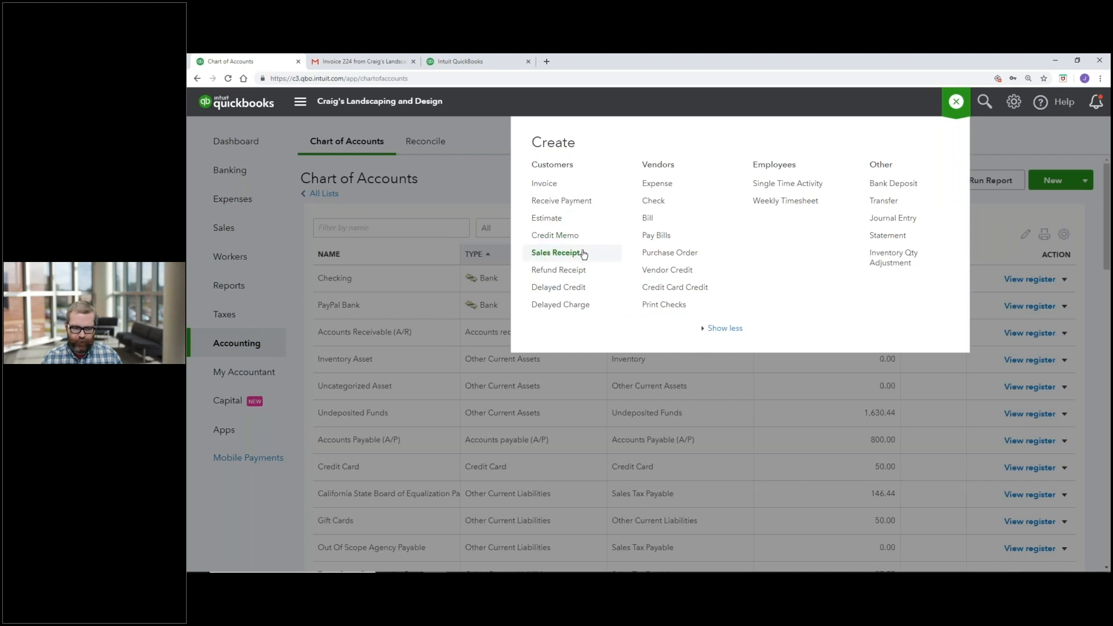
left_click(583, 253)
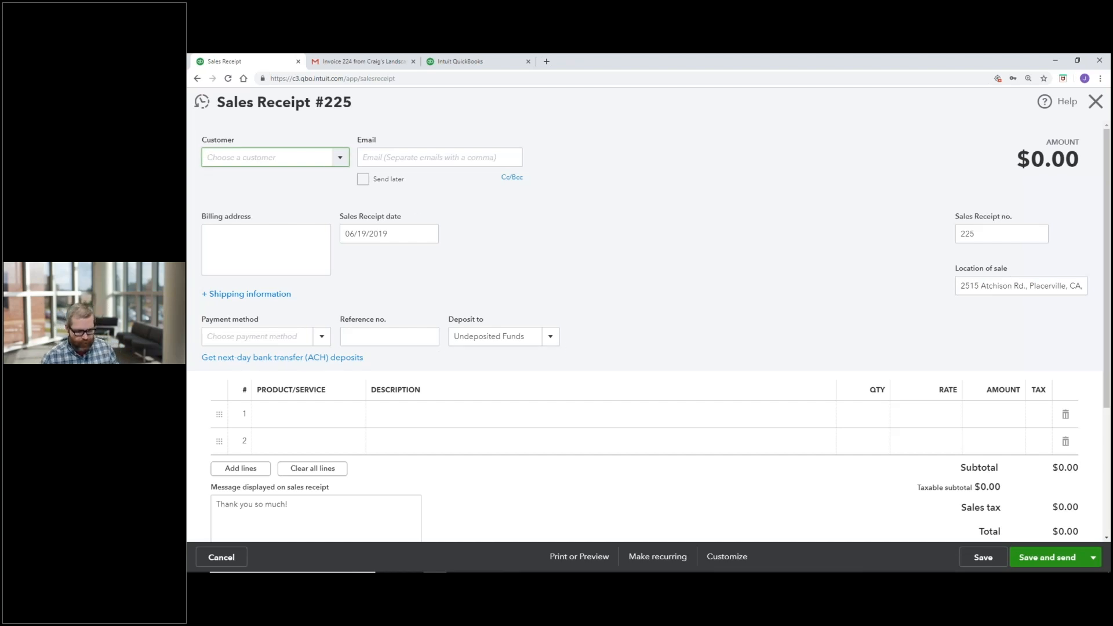
type("j")
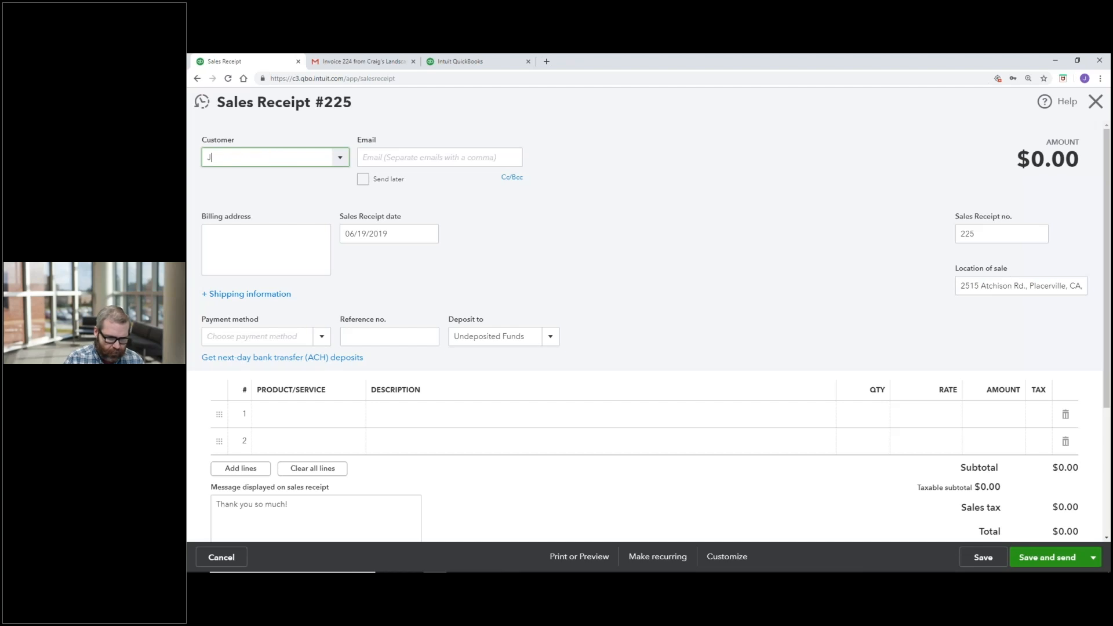
key("BackSpace")
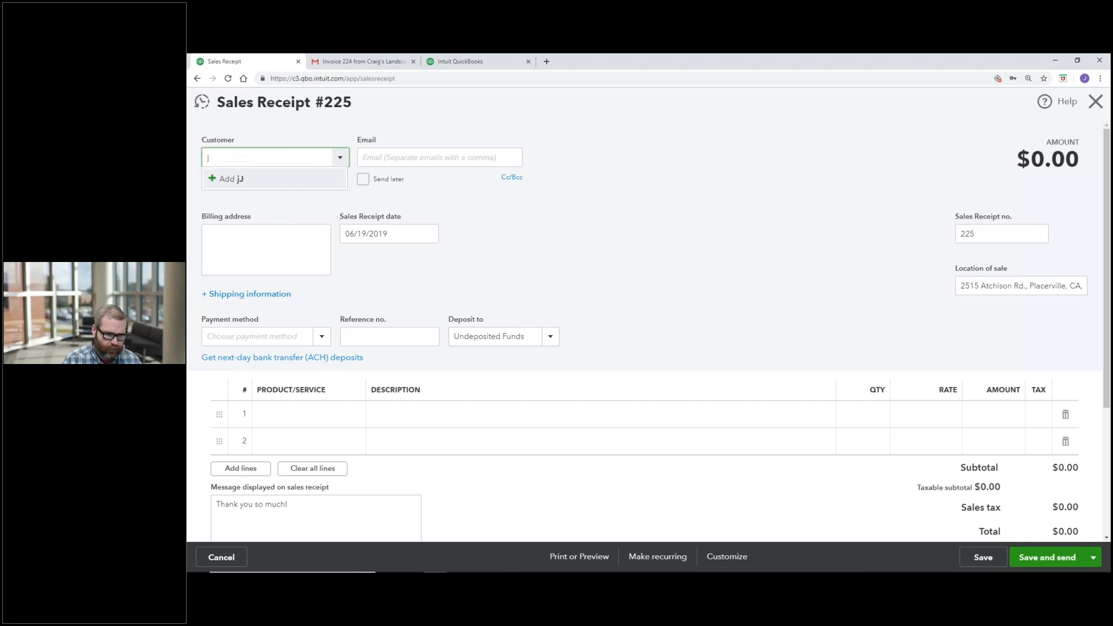
type("J")
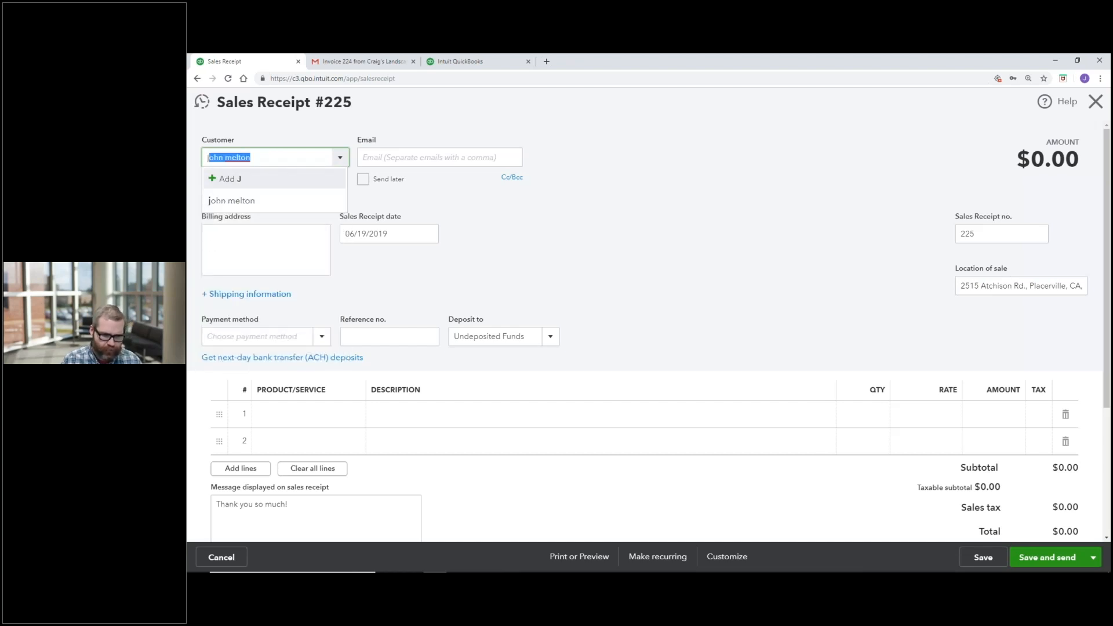
key("Tab")
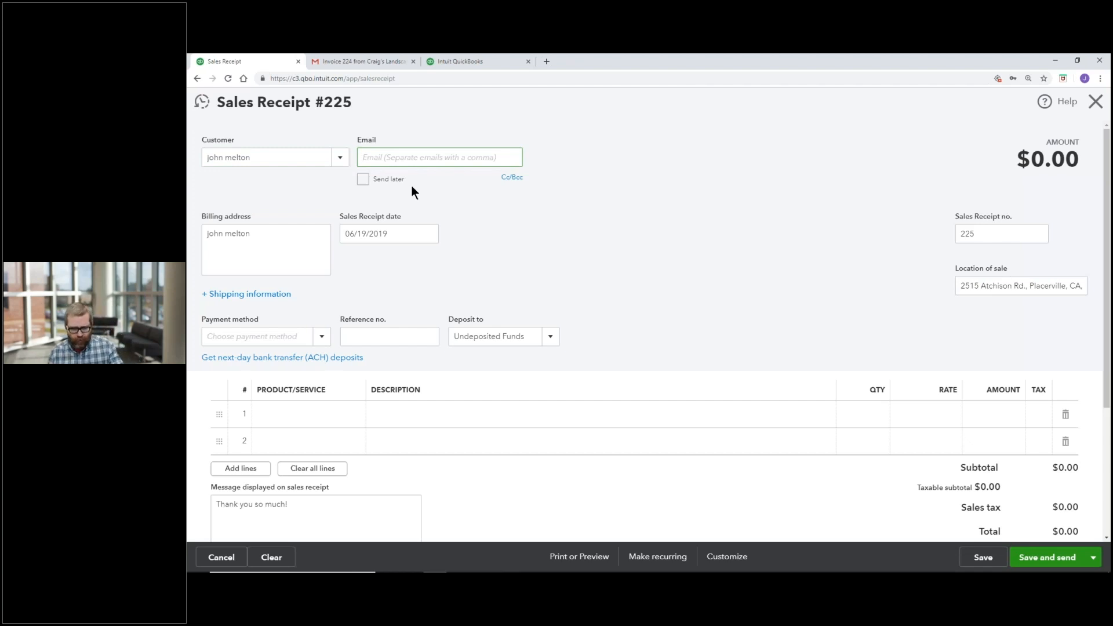
- Add the Rocks product to the first line of the sales receipt with a quantity of 10
left_click(313, 412)
type("rock")
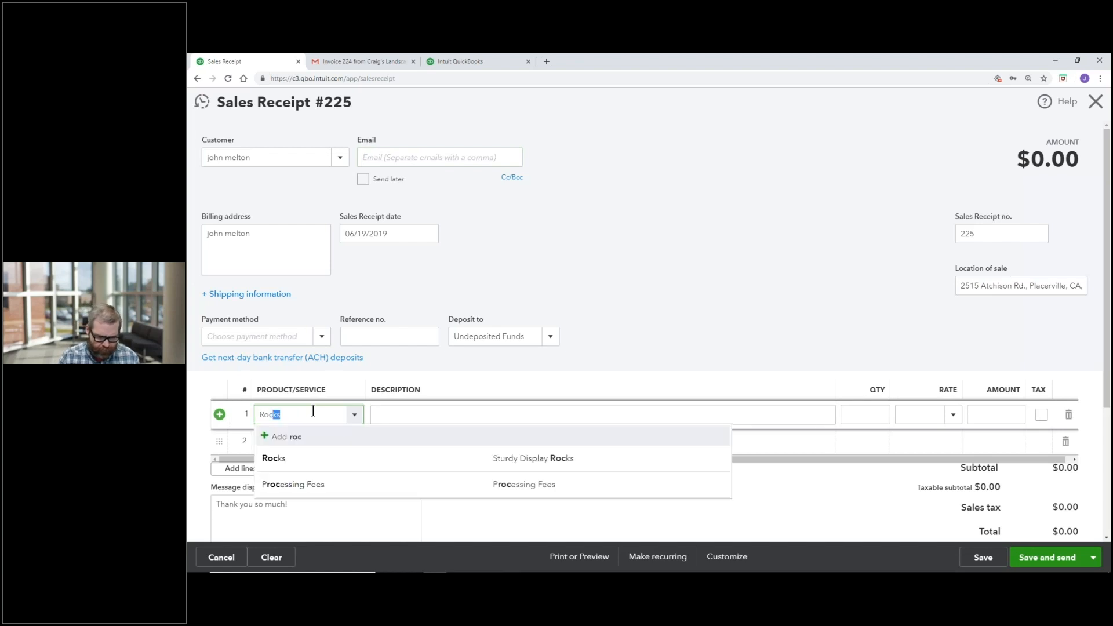
key("Tab")
key("Tab")
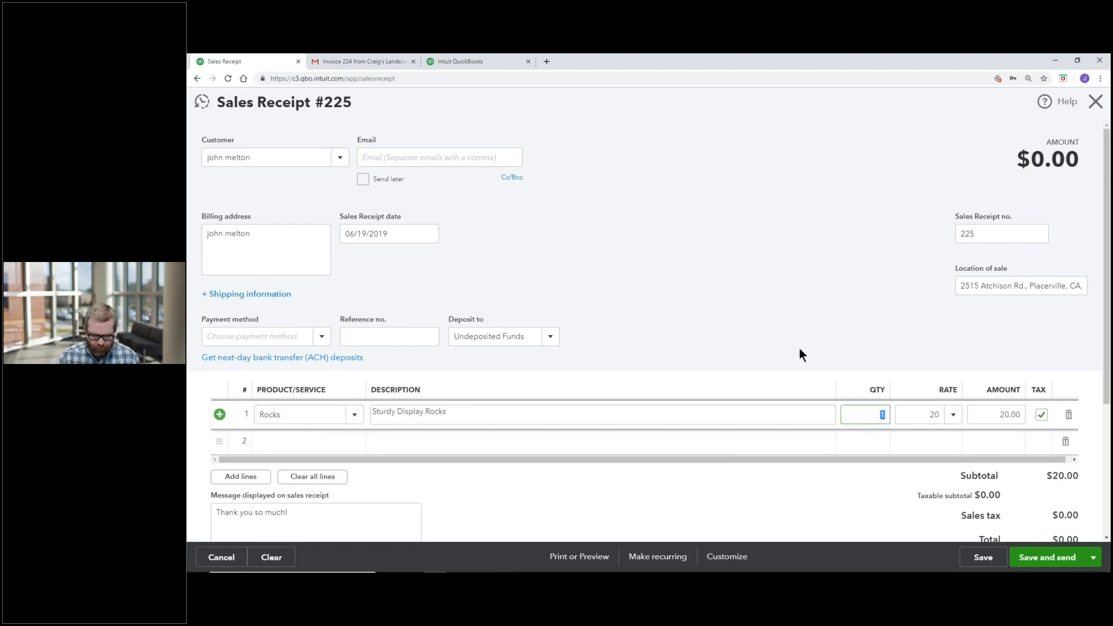
type("10")
key("Tab")
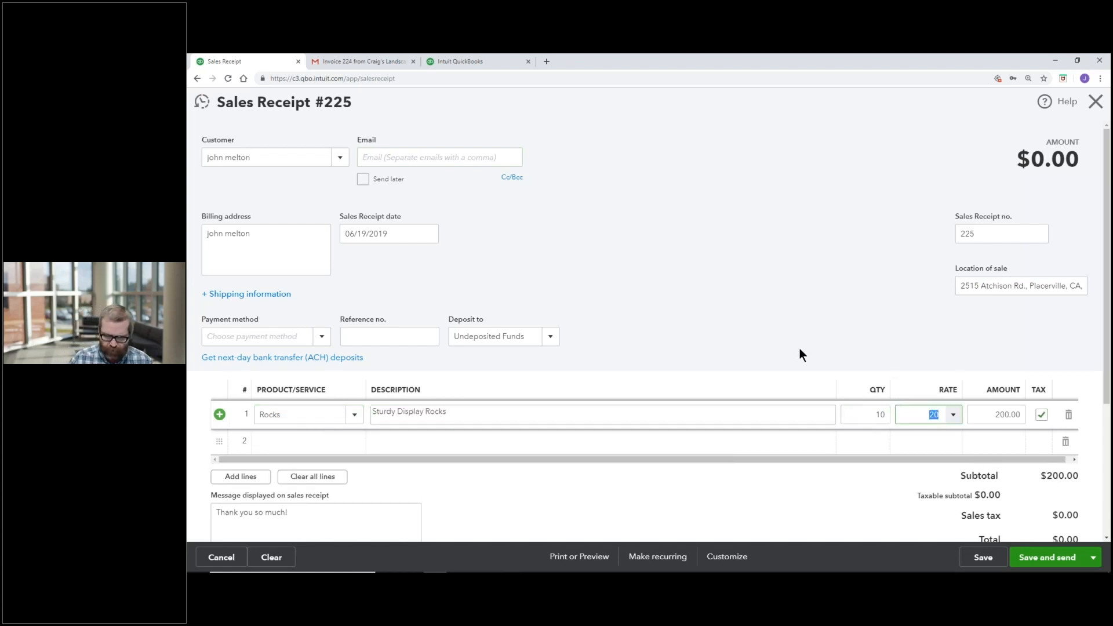
left_click(791, 285)
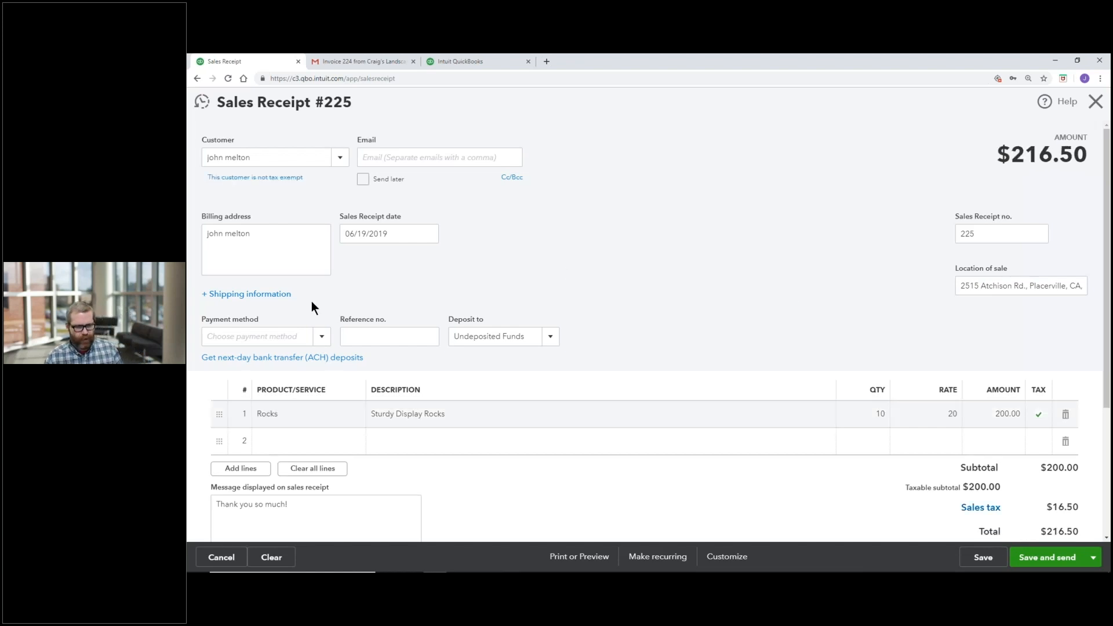
- Set the sales receipt's payment method to Cash, keep Undeposited Funds as the deposit account, and save and close it
left_click(322, 341)
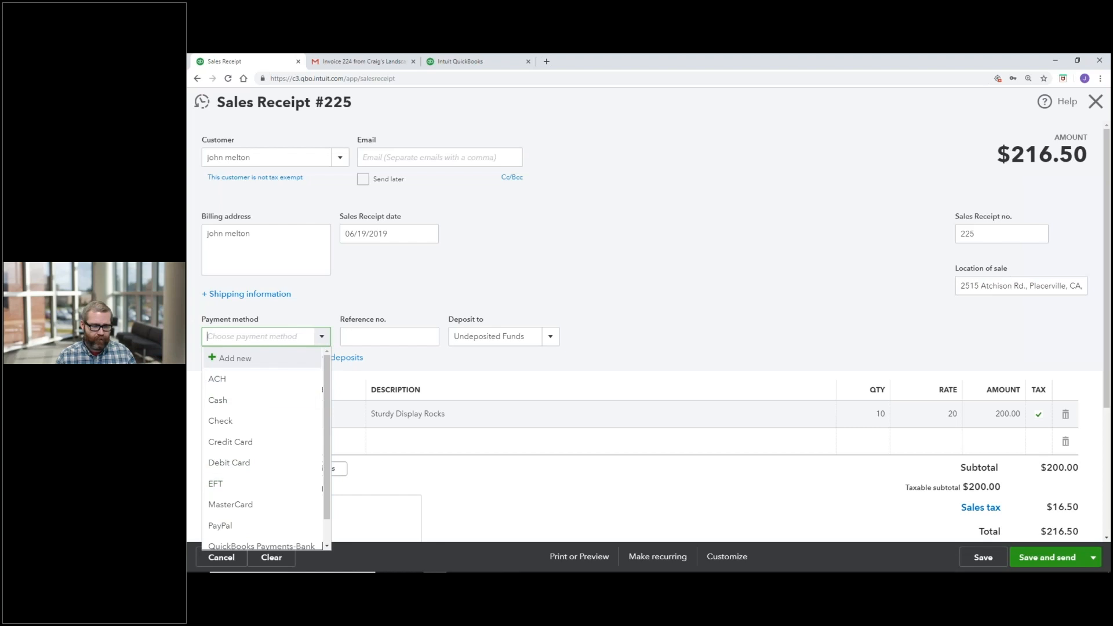
left_click(274, 401)
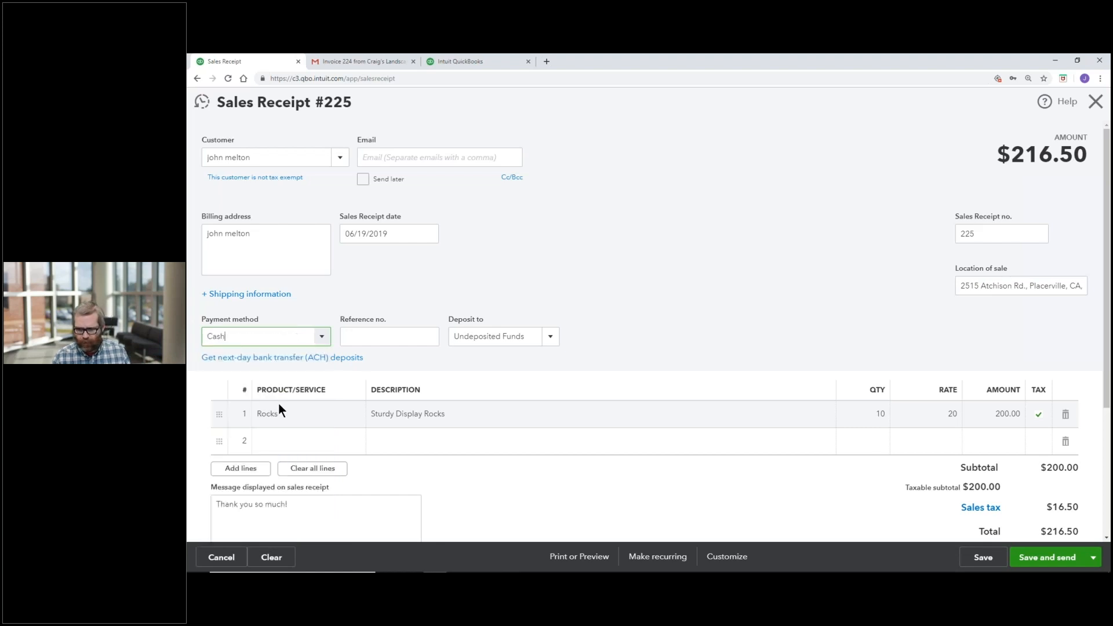
left_click(515, 336)
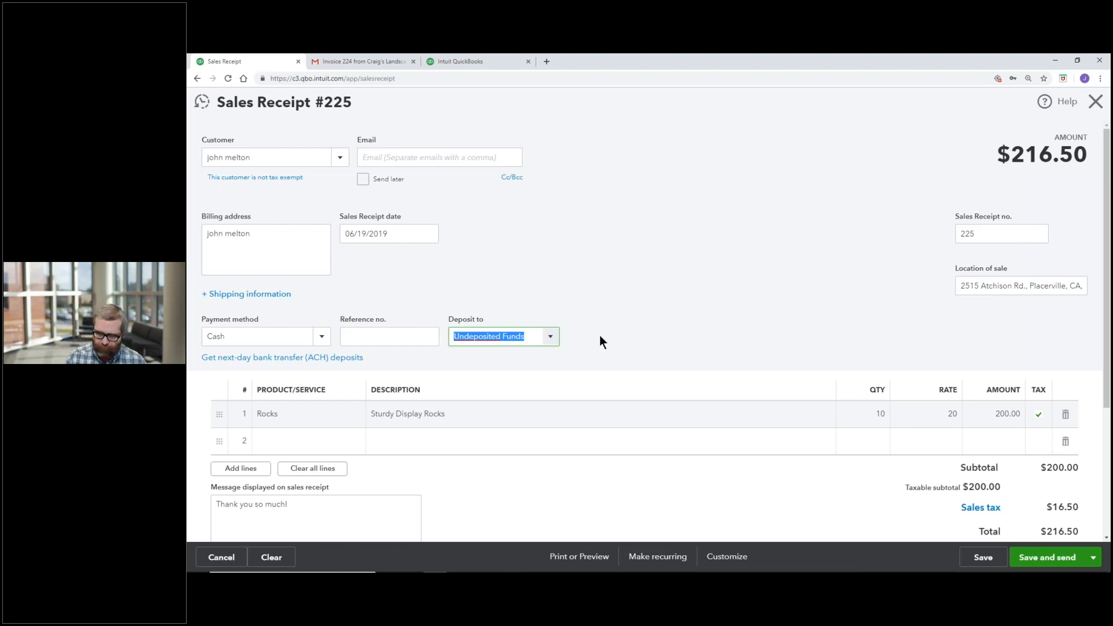
scroll(600, 335, "down", 3)
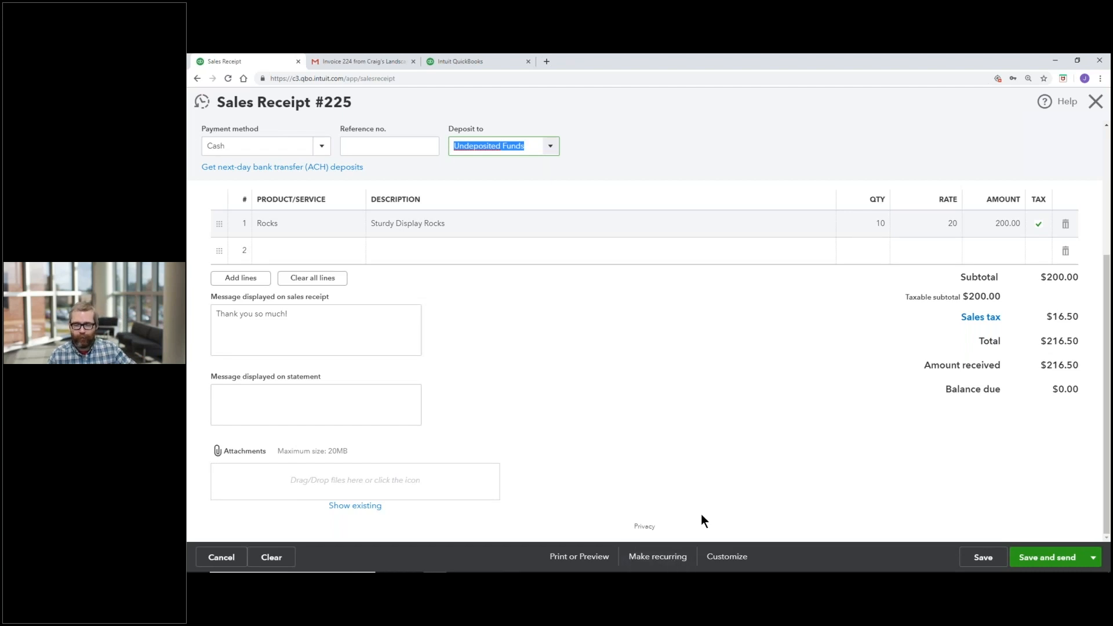
scroll(701, 514, "up", 4)
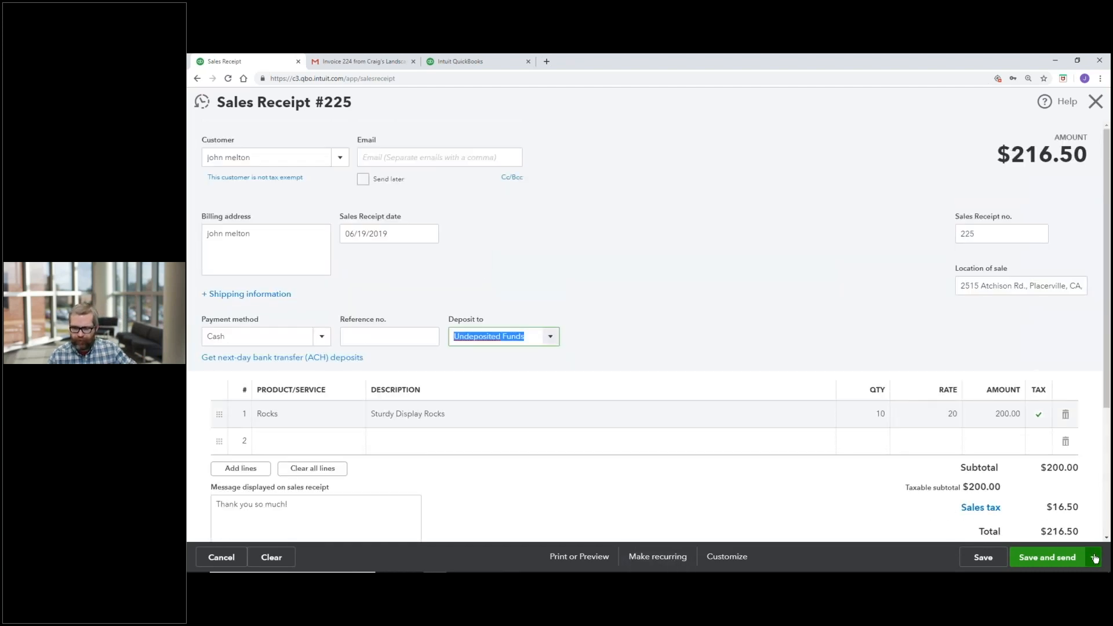
left_click(1093, 557)
left_click(1043, 534)
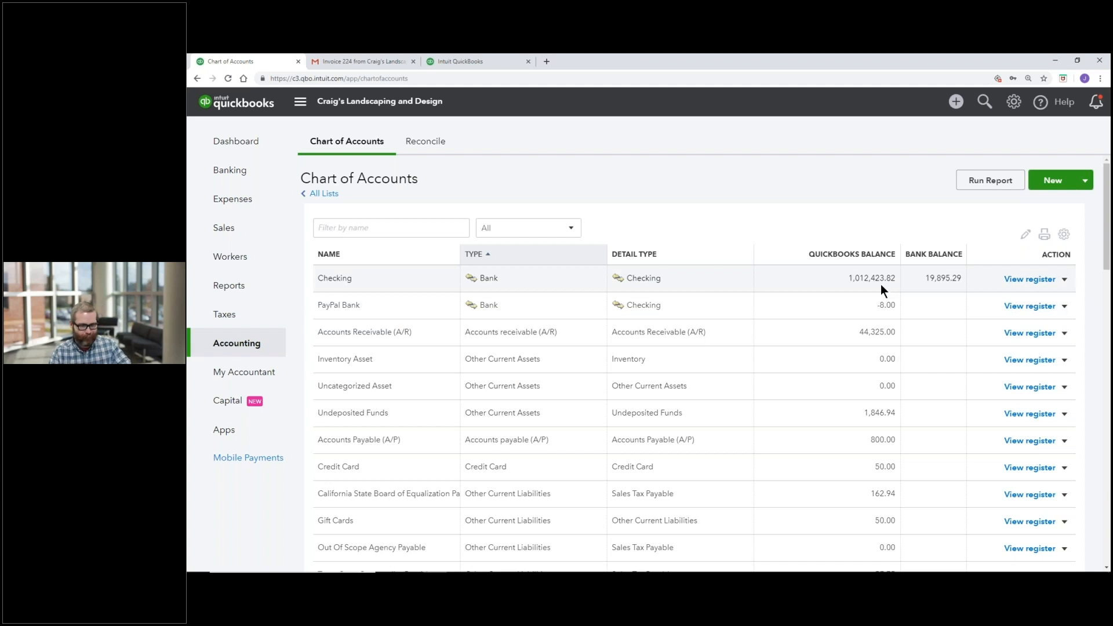
- Duplicate the Chart of Accounts page in the browser, check Undeposited Funds in the original, and return to the copy
right_click(264, 61)
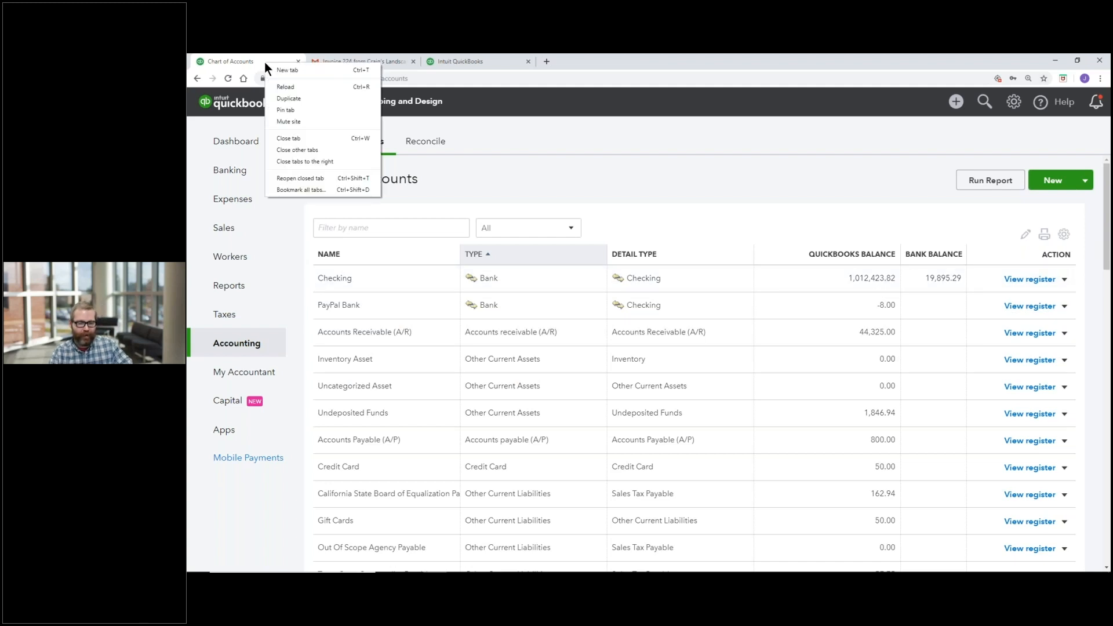
left_click(280, 98)
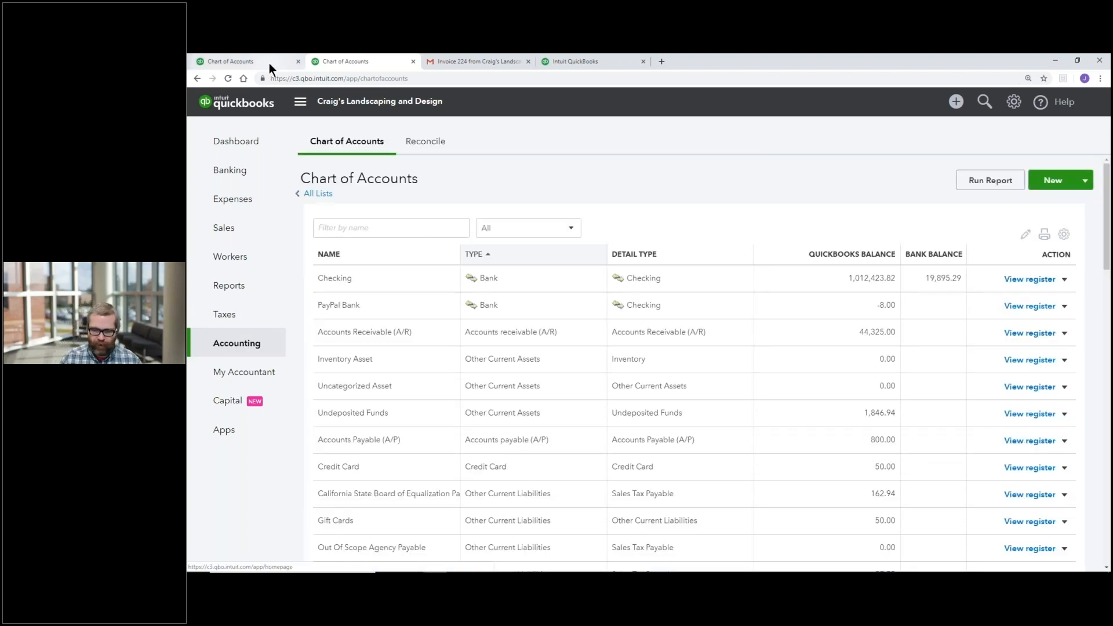
left_click(269, 63)
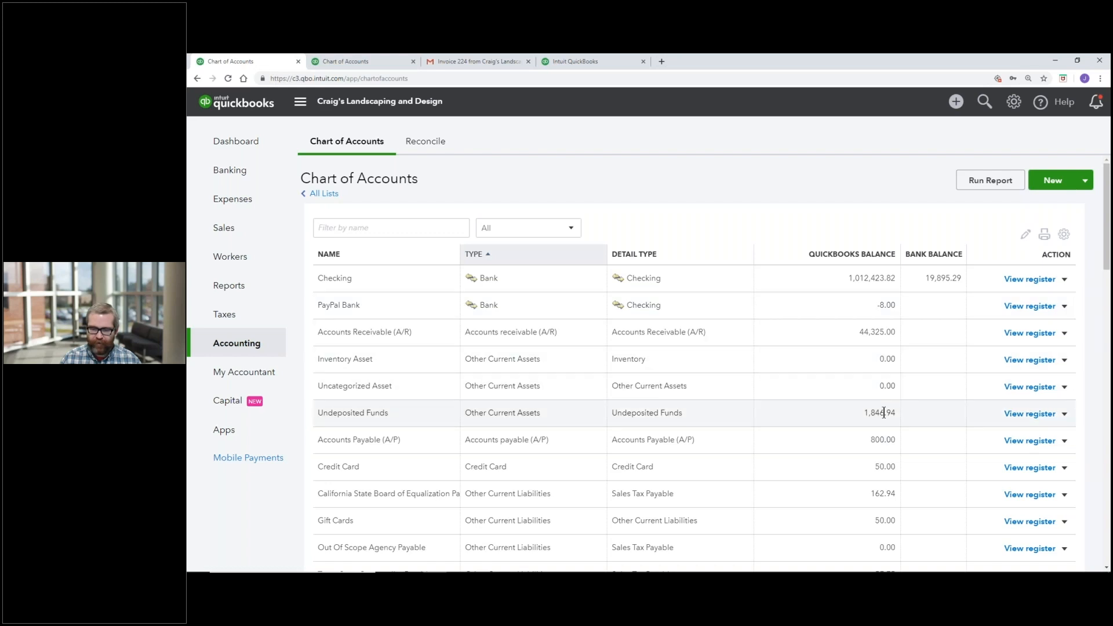
left_click(374, 63)
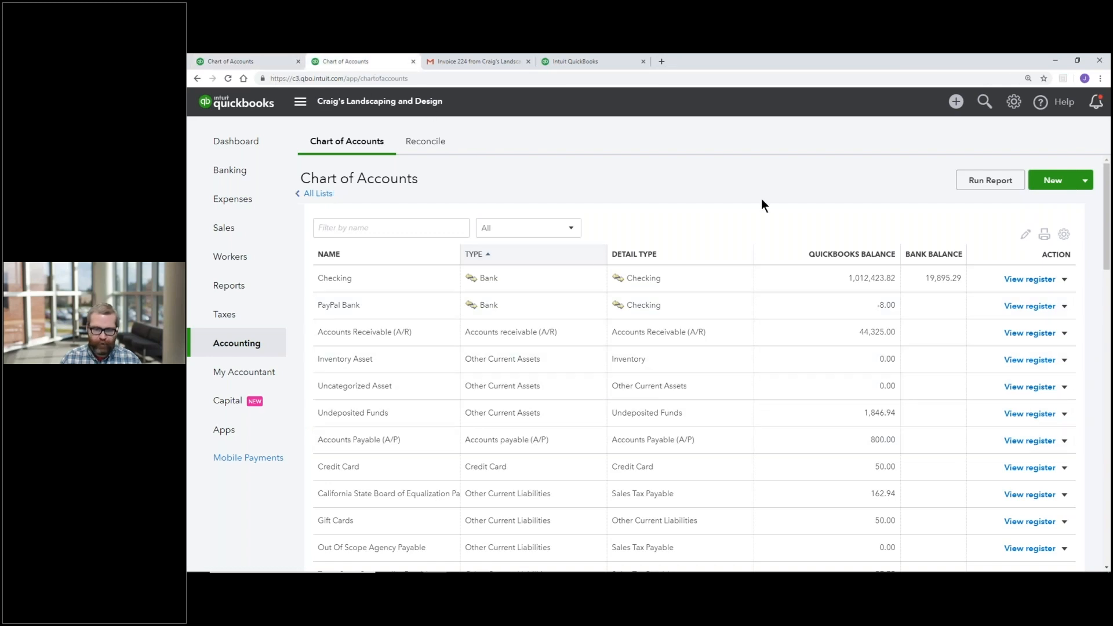
- Start a bank deposit to Checking with all listed payments included and check it against Undeposited Funds in the Chart of Accounts
left_click(956, 101)
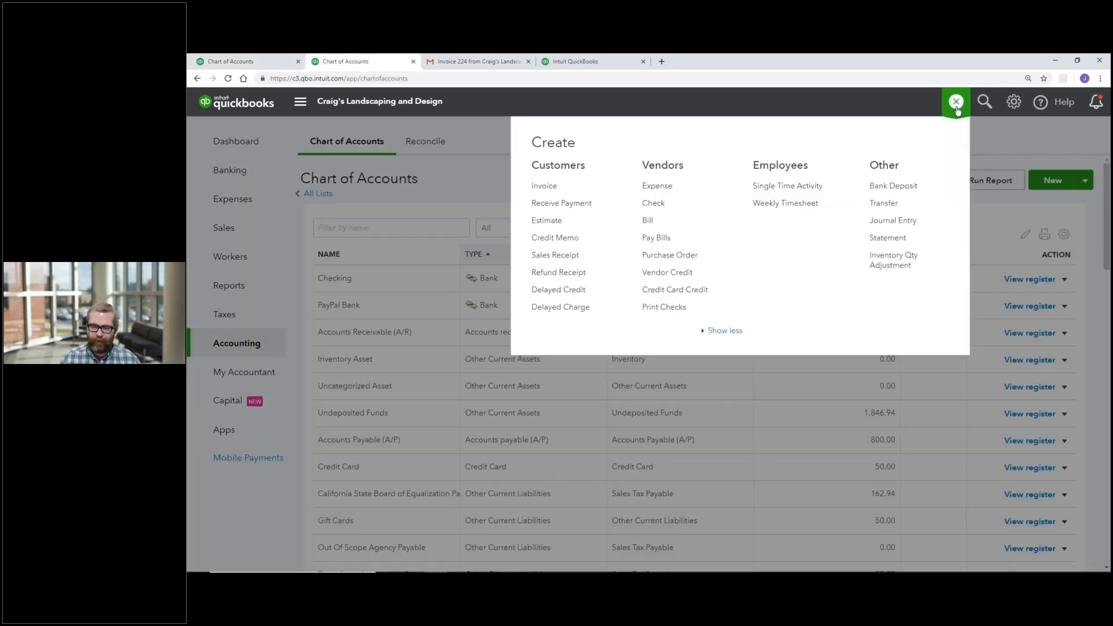
left_click(931, 188)
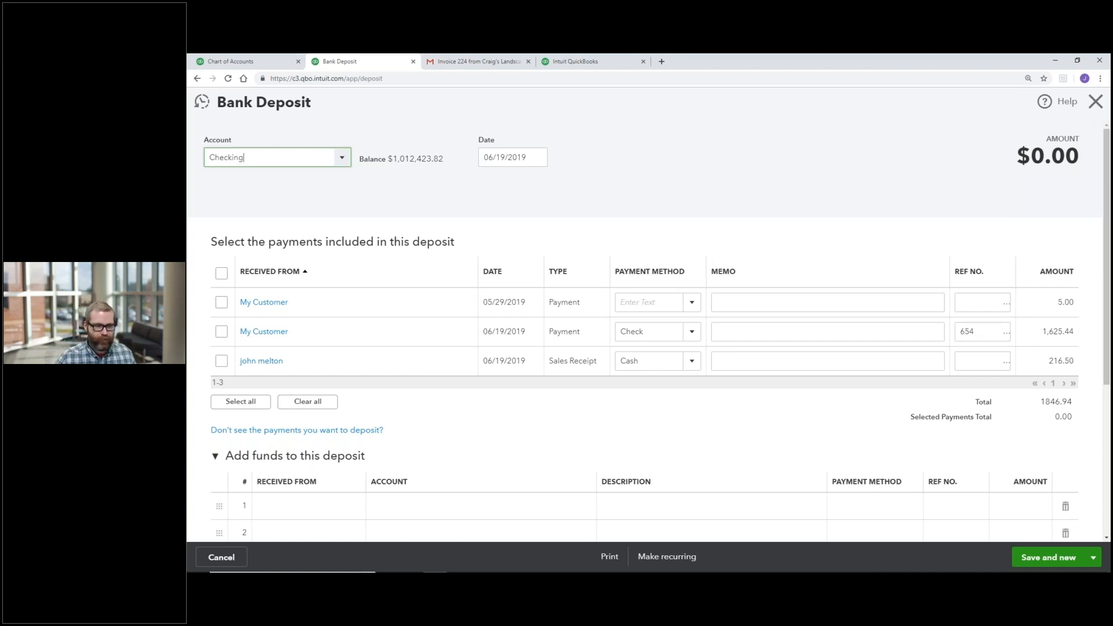
left_click_drag(307, 161, 199, 168)
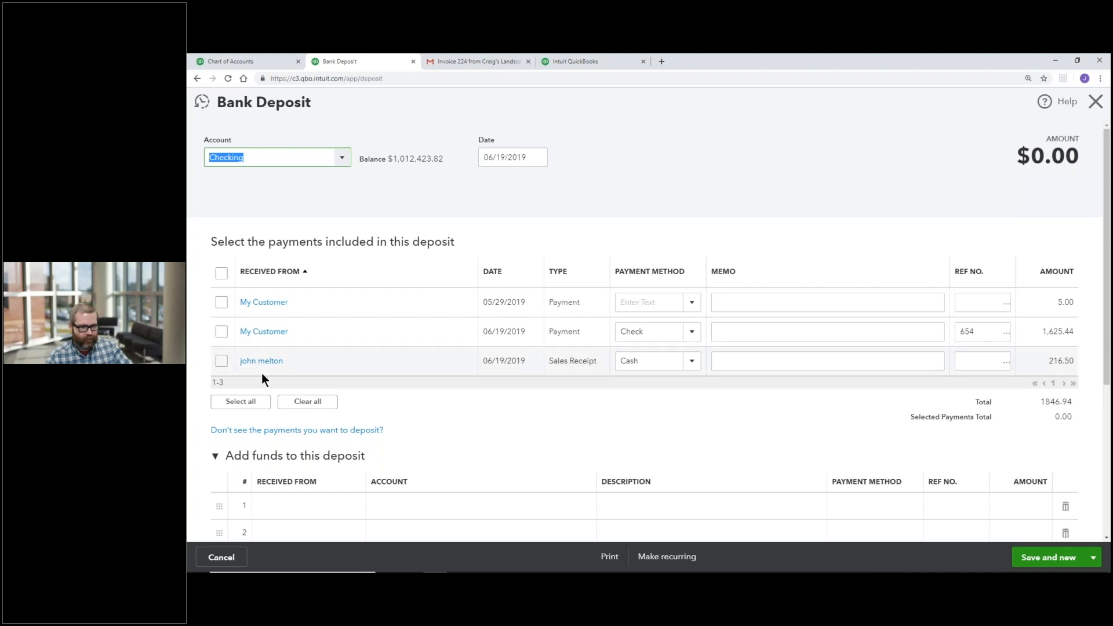
left_click(221, 274)
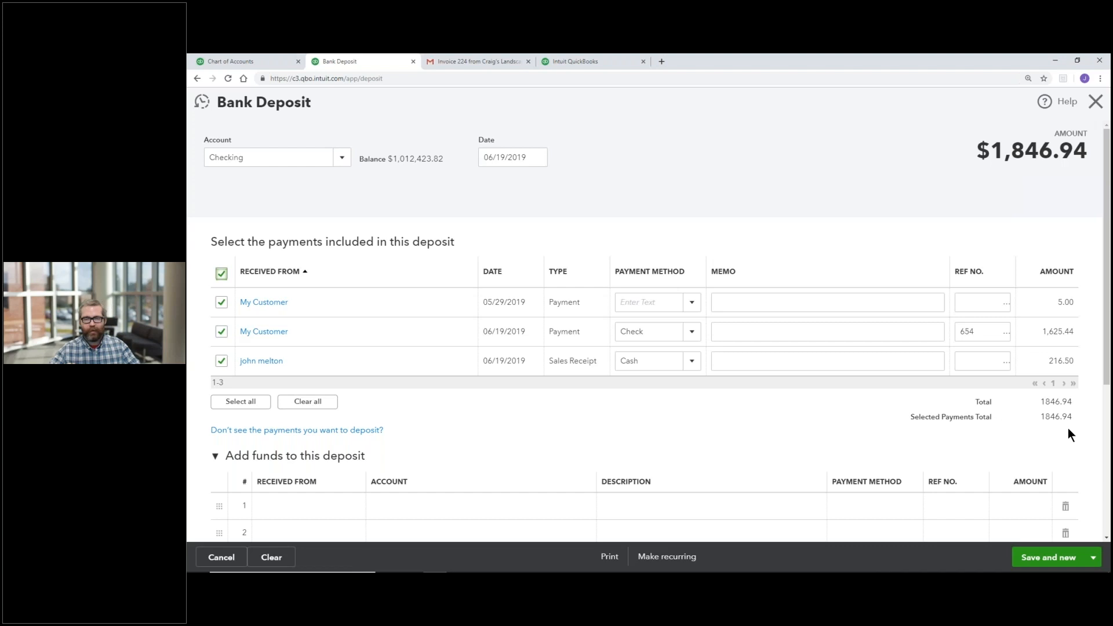
left_click(262, 60)
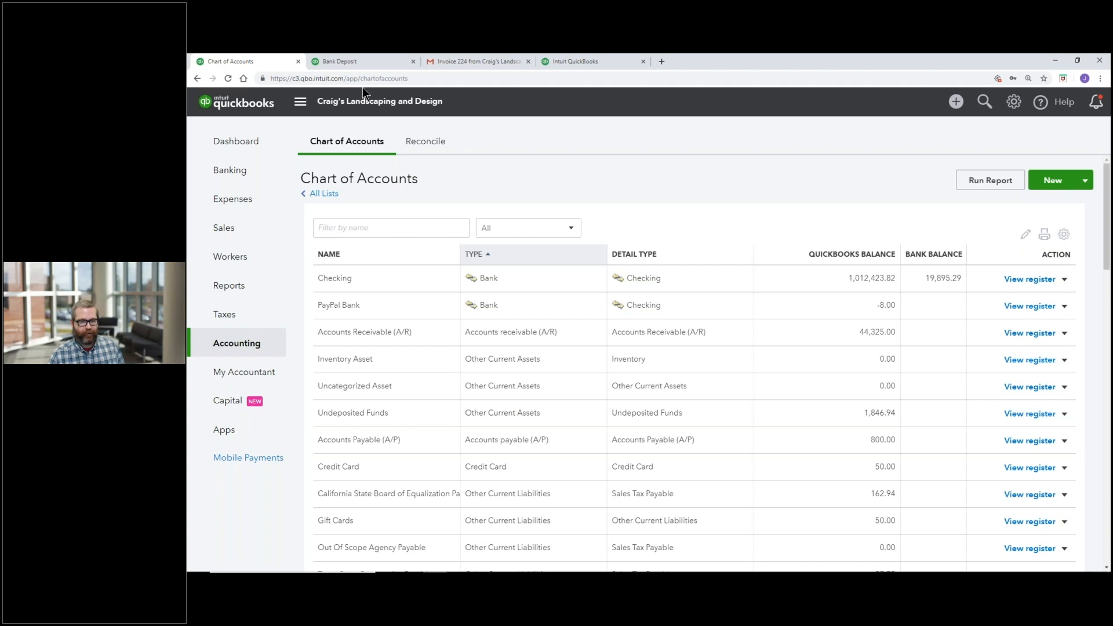
left_click(353, 61)
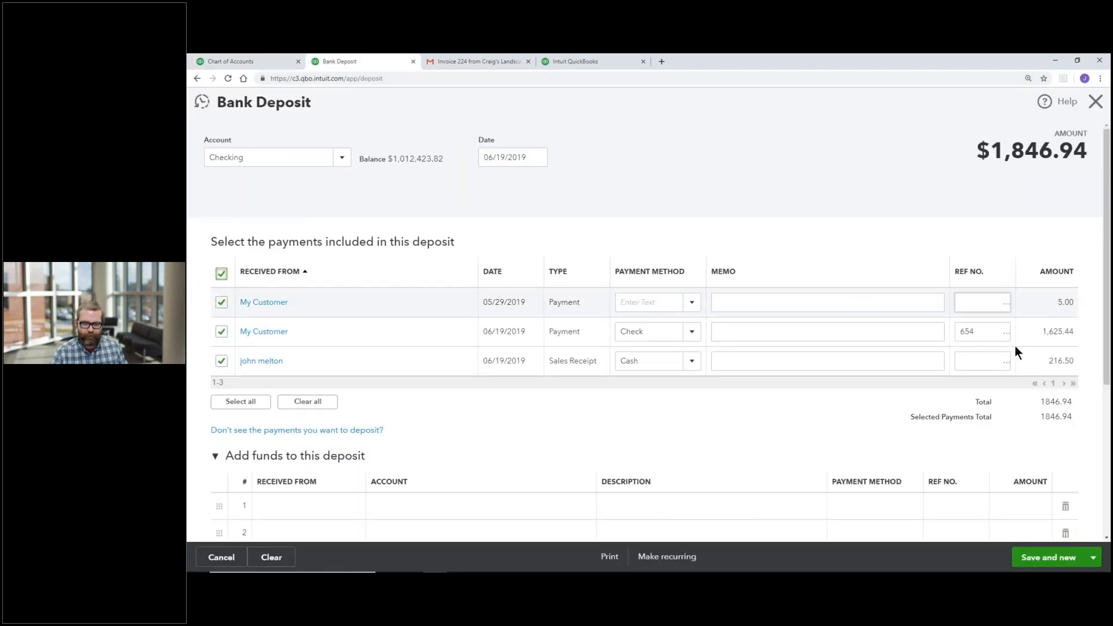
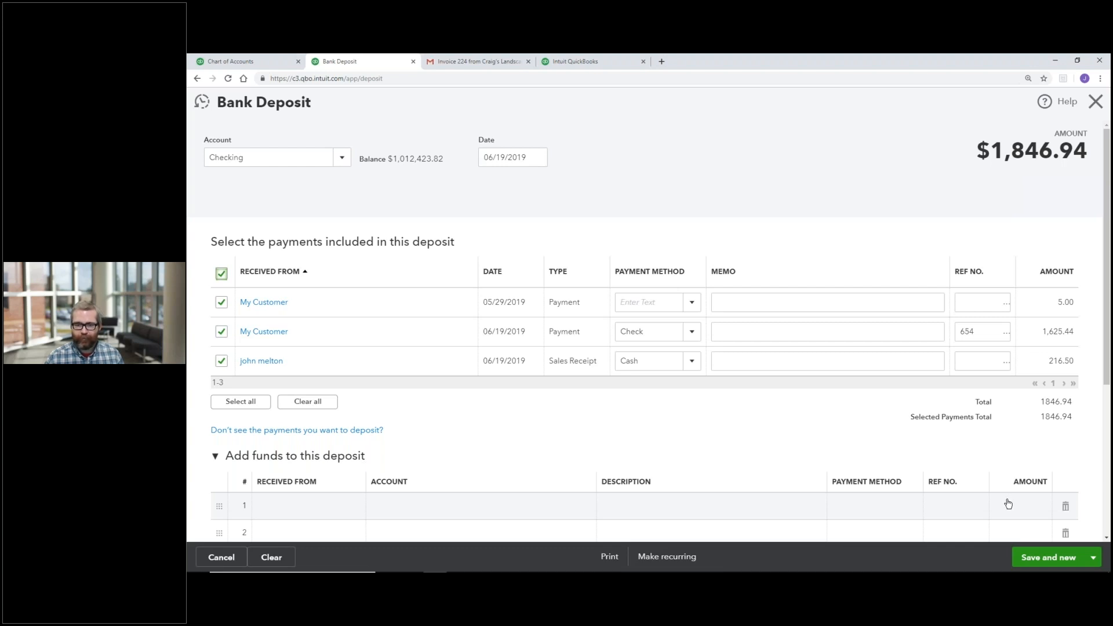
- Add a -100 line to the deposit under Bank Charges & Fees, described as "Bank charges.", and review the deposit total
scroll(398, 472, "down", 1)
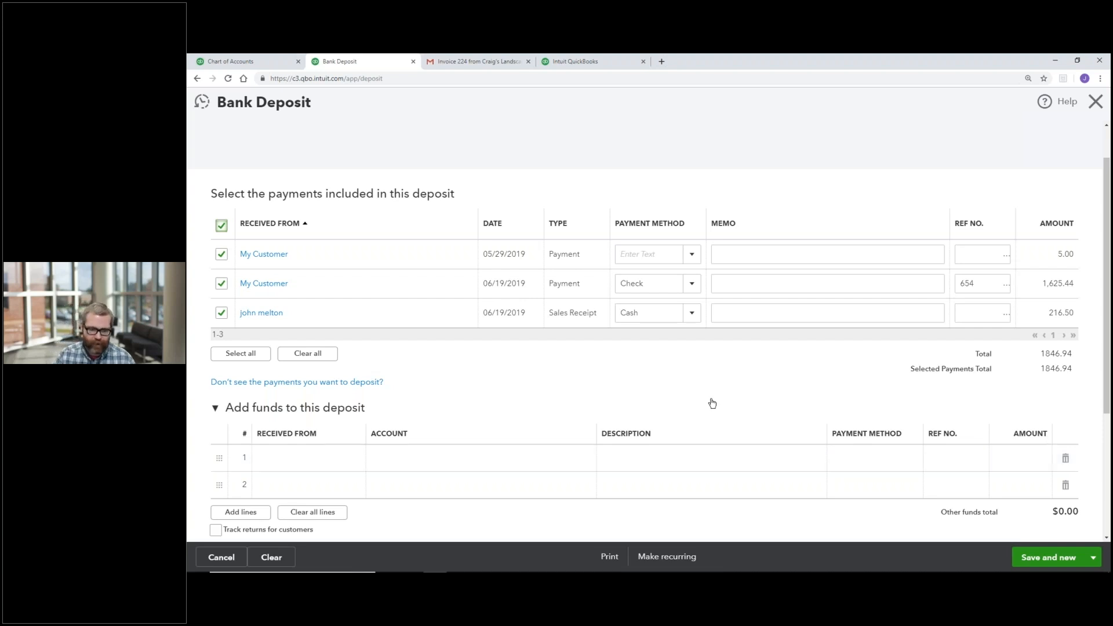
left_click(499, 457)
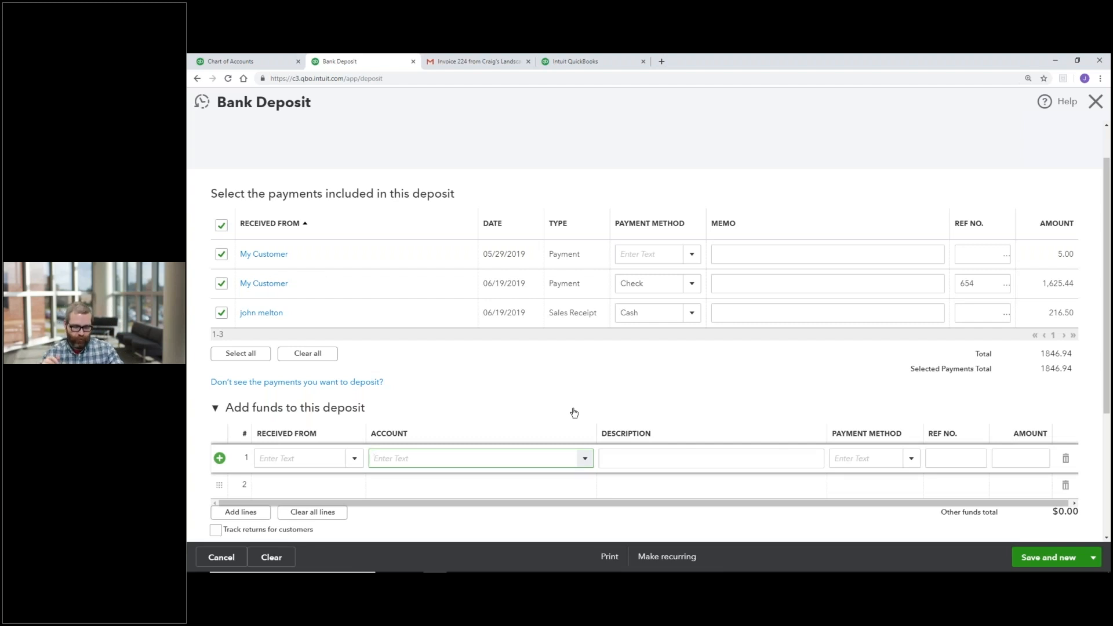
type("bank")
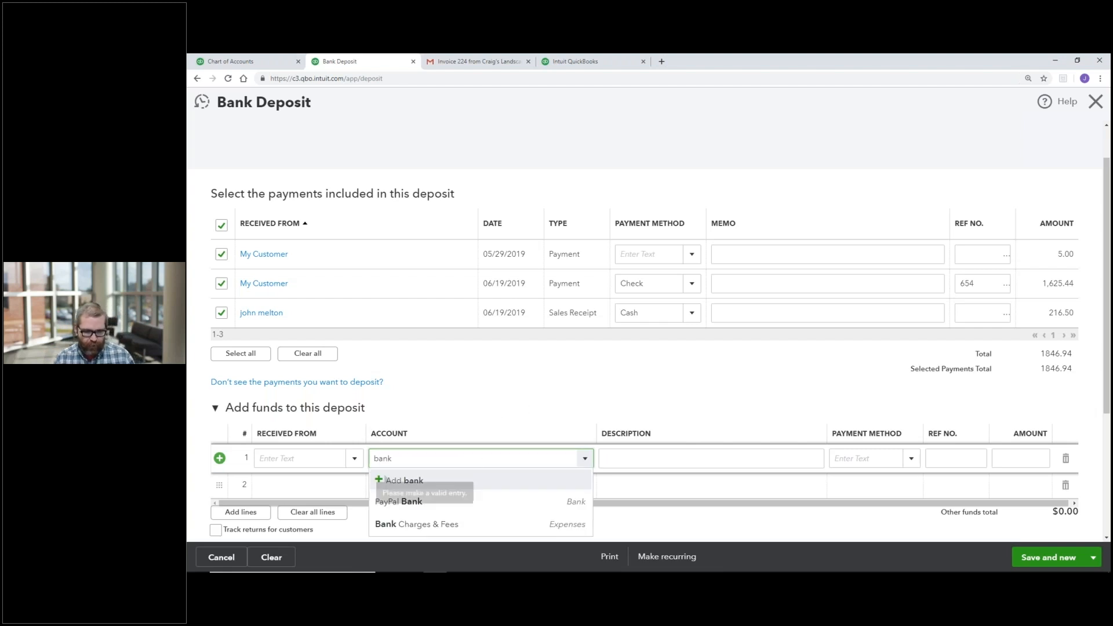
left_click(482, 524)
left_click(663, 459)
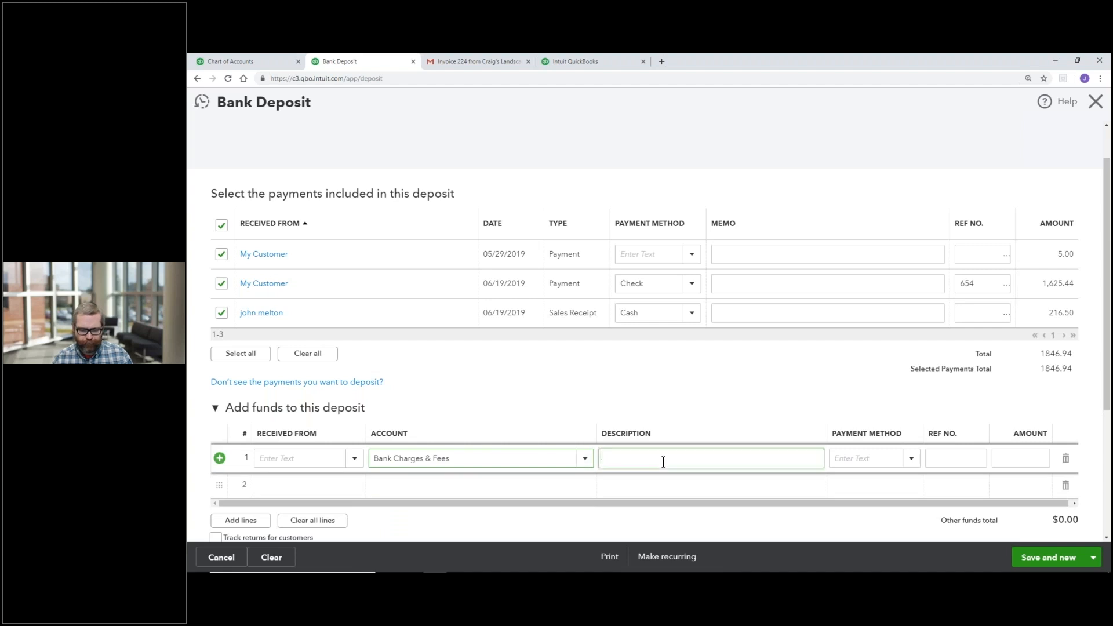
type("Bank charges,")
left_click(1020, 458)
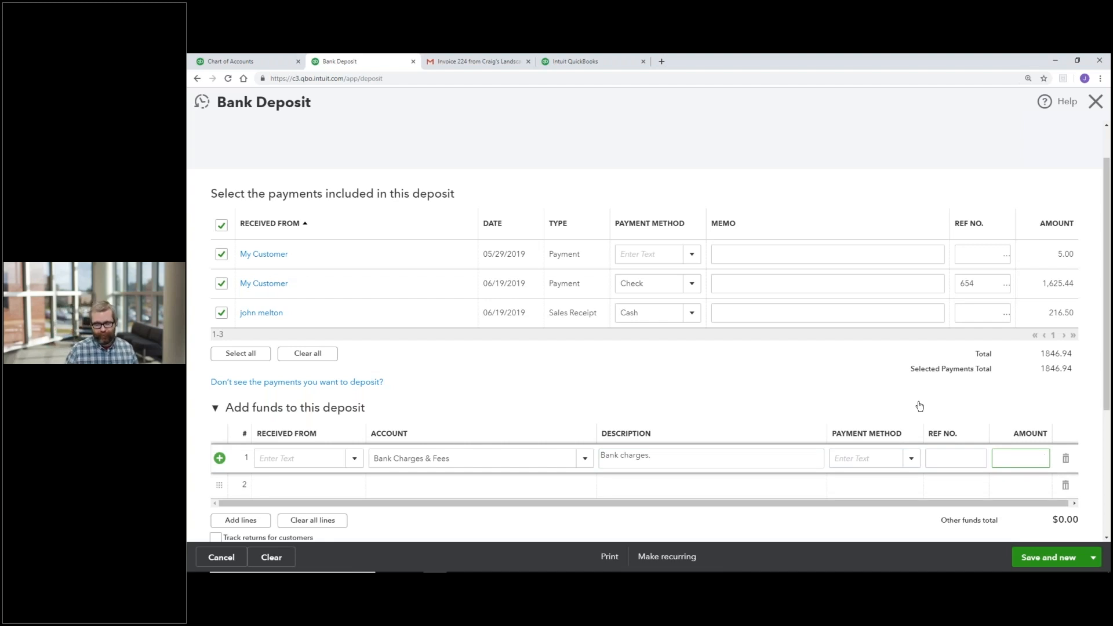
type("-100")
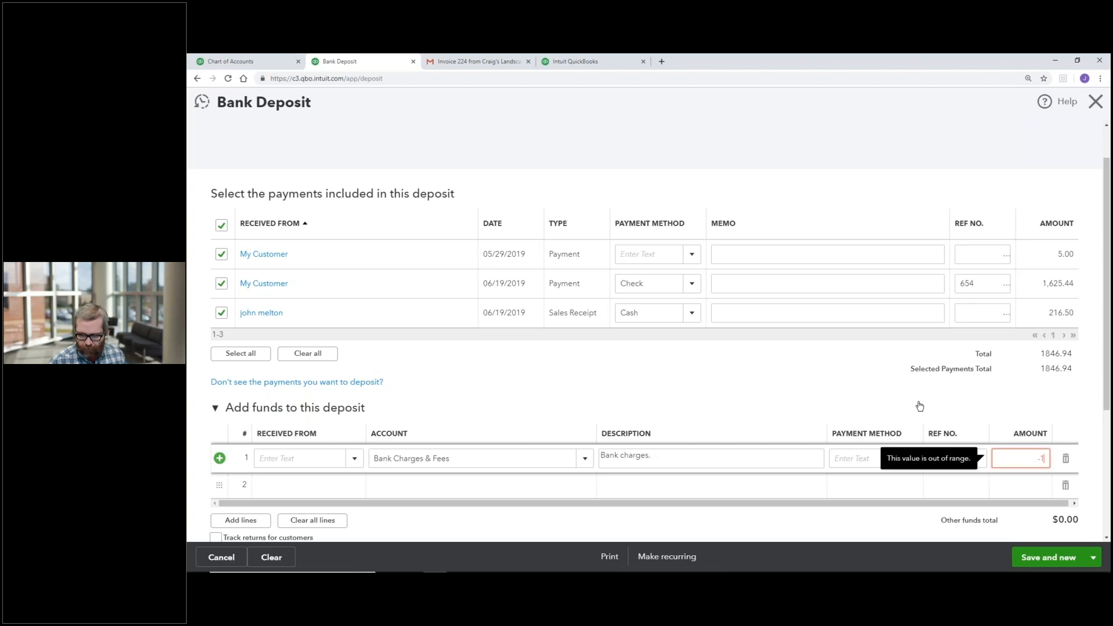
left_click(1078, 401)
scroll(649, 343, "down", 2)
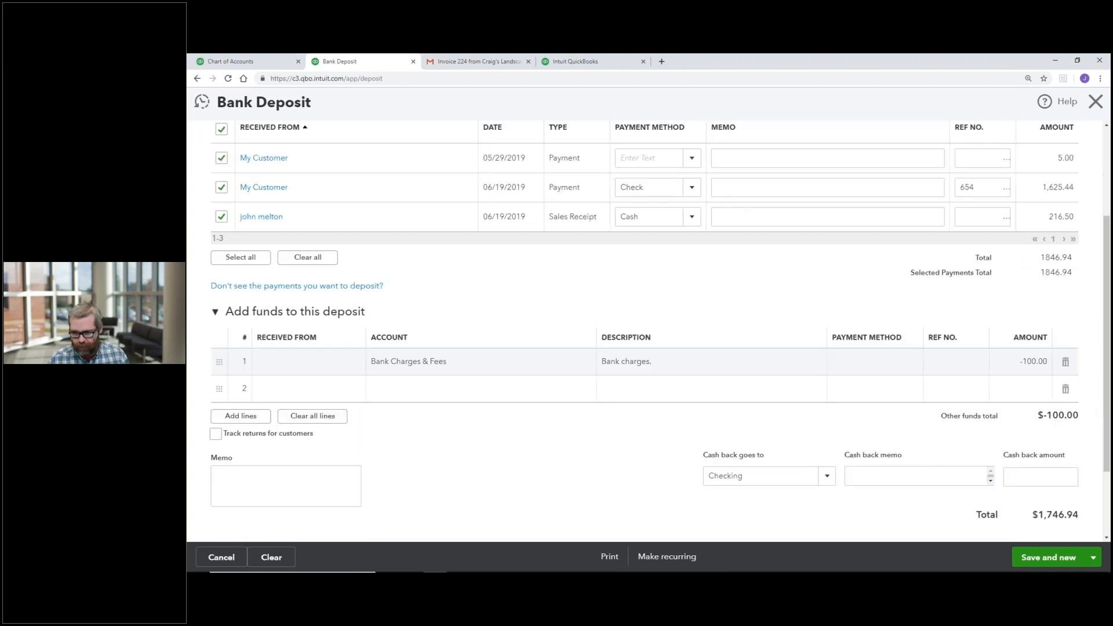
scroll(650, 324, "up", 3)
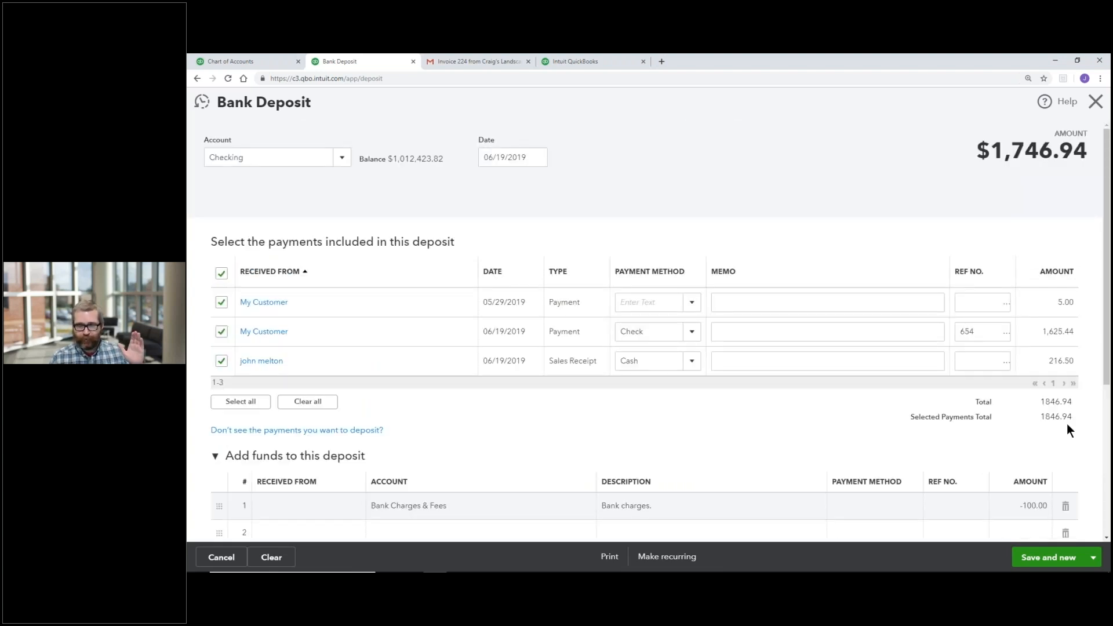
- Review the deposit lines and total, compare them with the Chart of Accounts balances, and save and close the bank deposit
scroll(1069, 429, "down", 1)
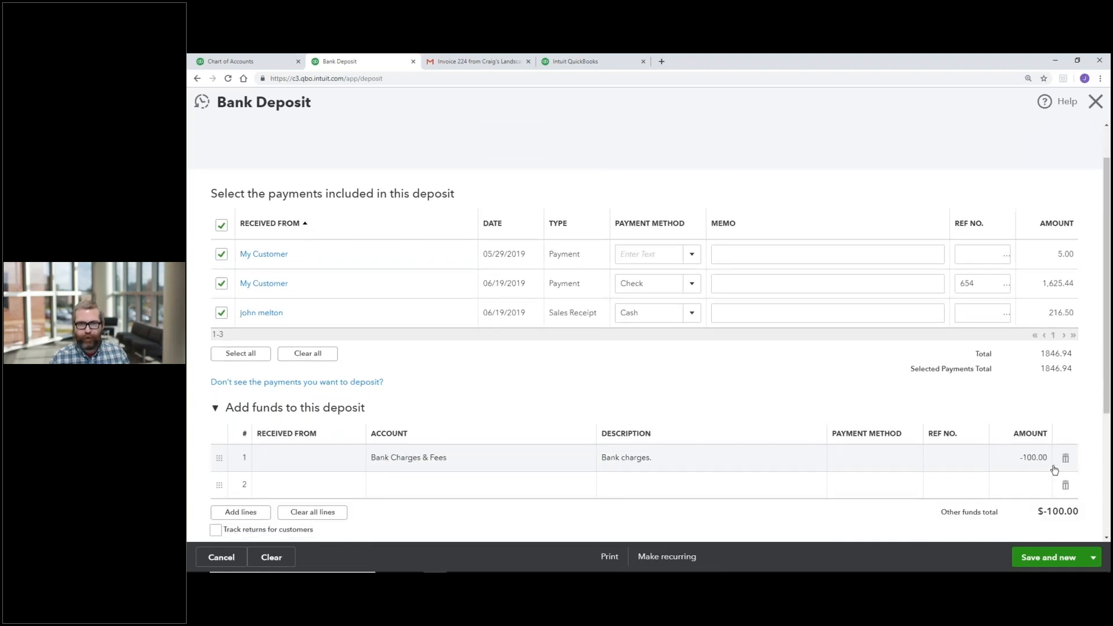
scroll(1053, 469, "up", 1)
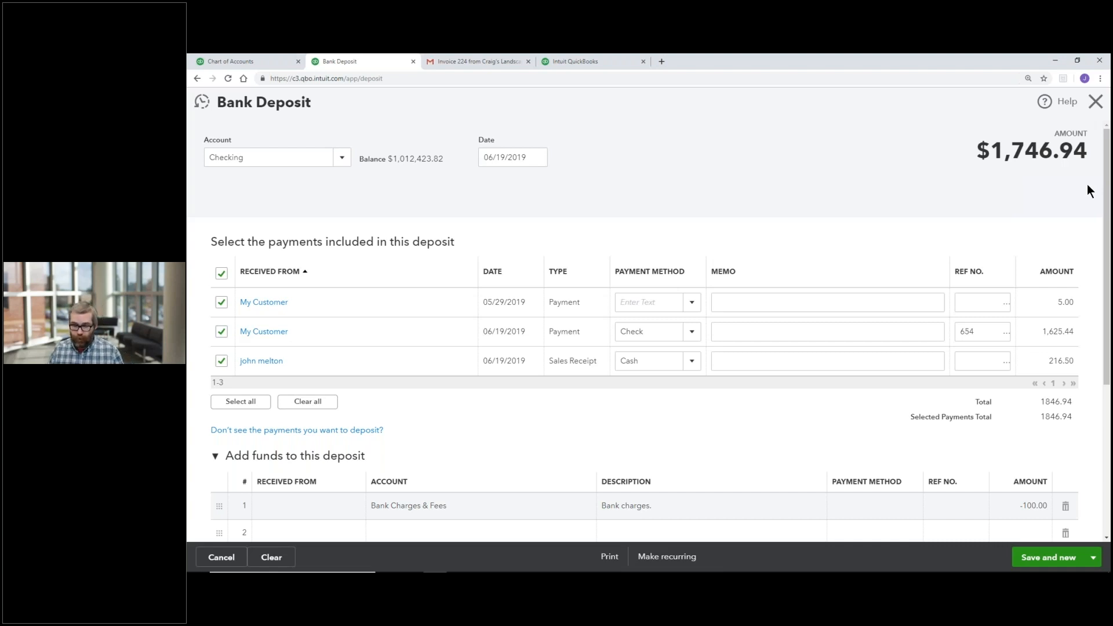
left_click(269, 60)
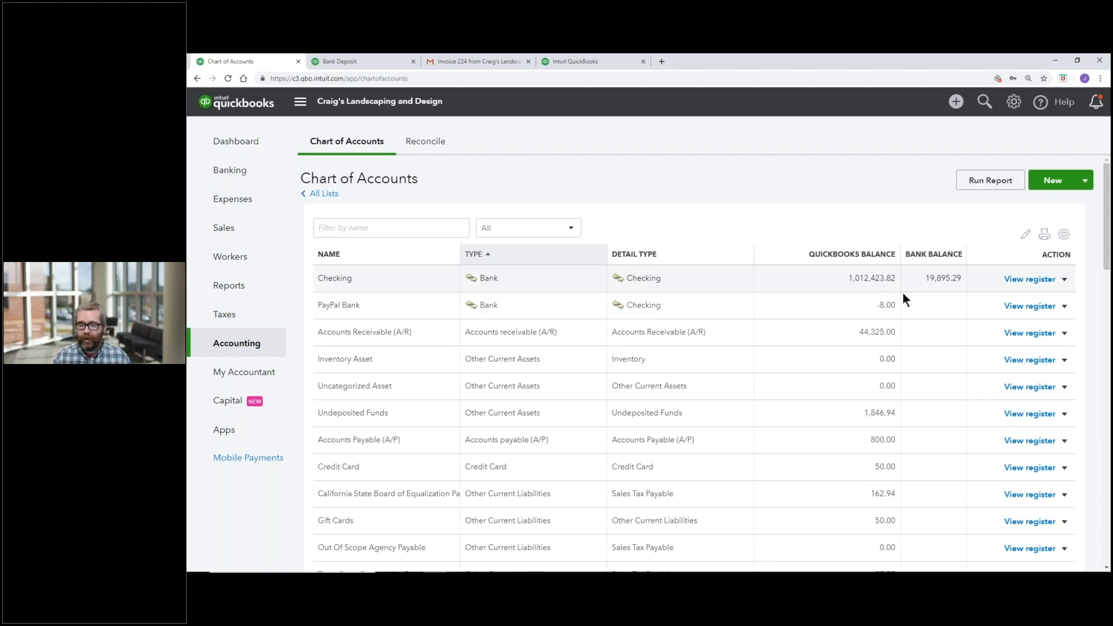
left_click(338, 63)
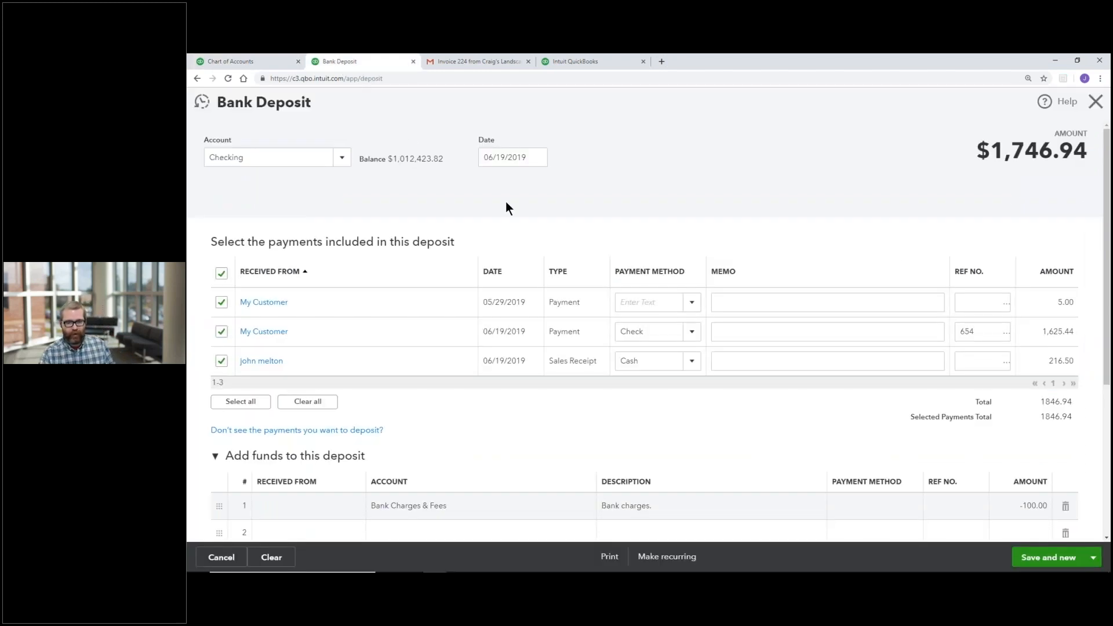
left_click(1094, 558)
left_click(1052, 539)
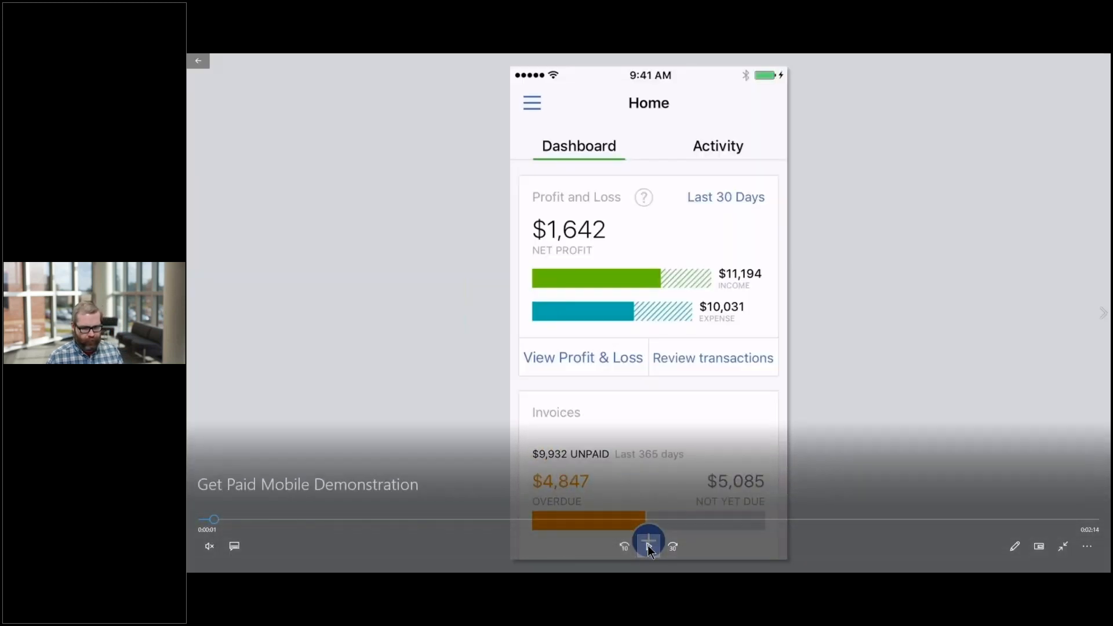
- Play the Get Paid Mobile Demonstration video in full screen
left_click(648, 545)
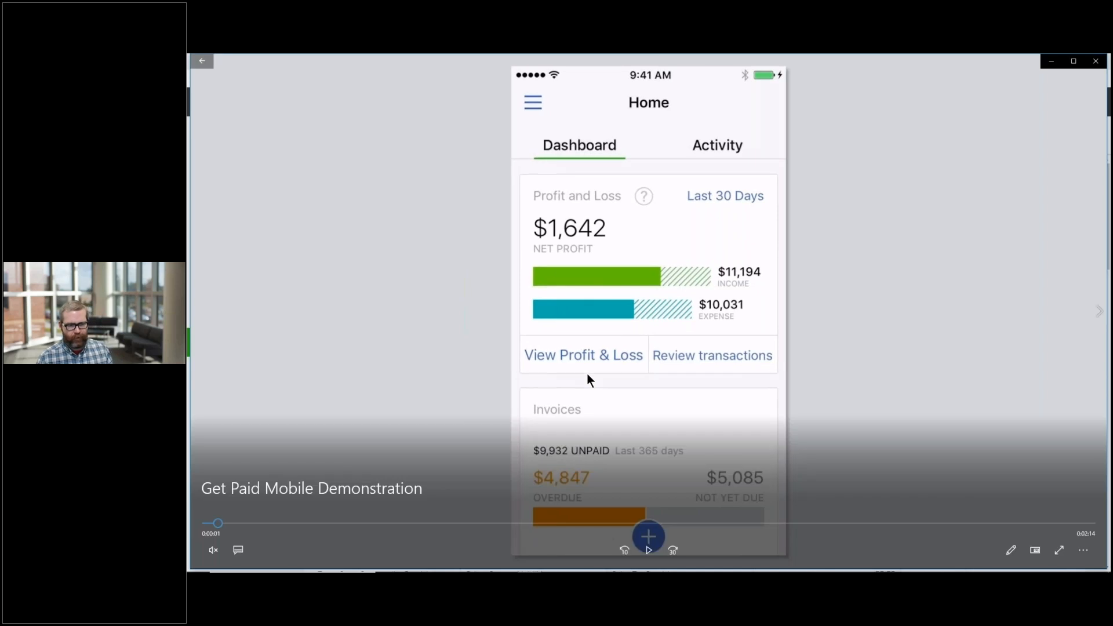
double_click(587, 375)
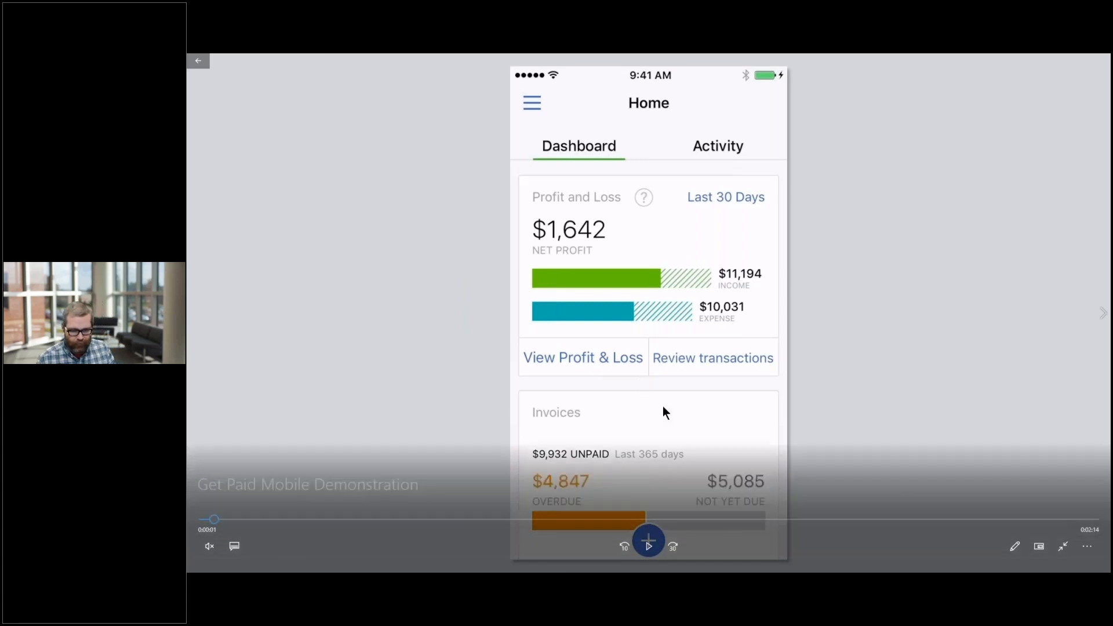
left_click(649, 542)
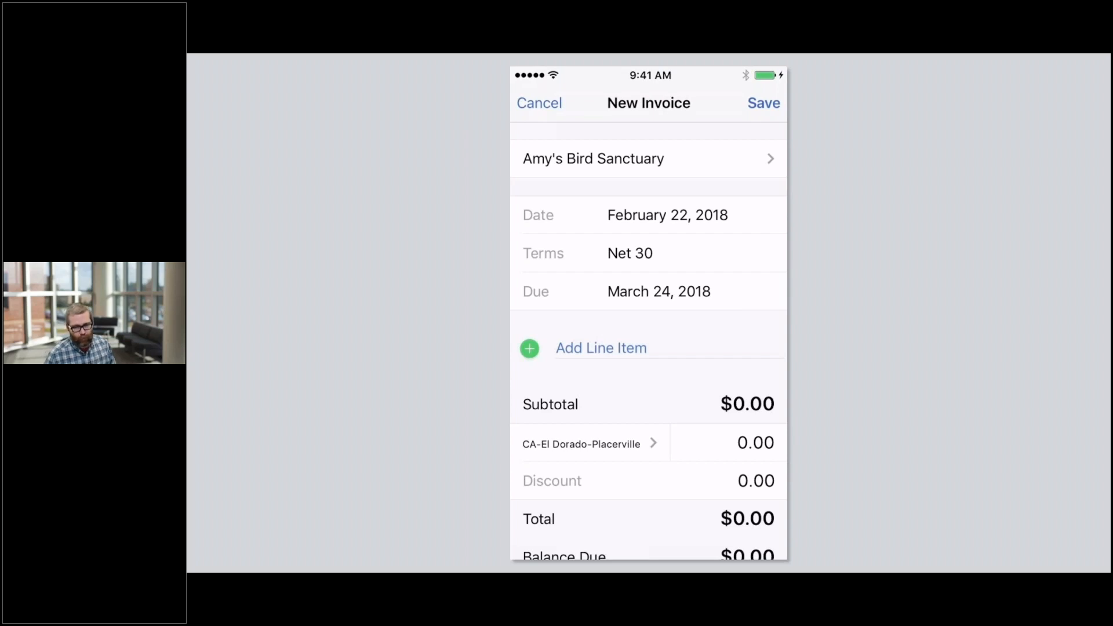
- Add a Design line item with a quantity of 8 and its default description to the Amy's Bird Sanctuary invoice
left_click(629, 252)
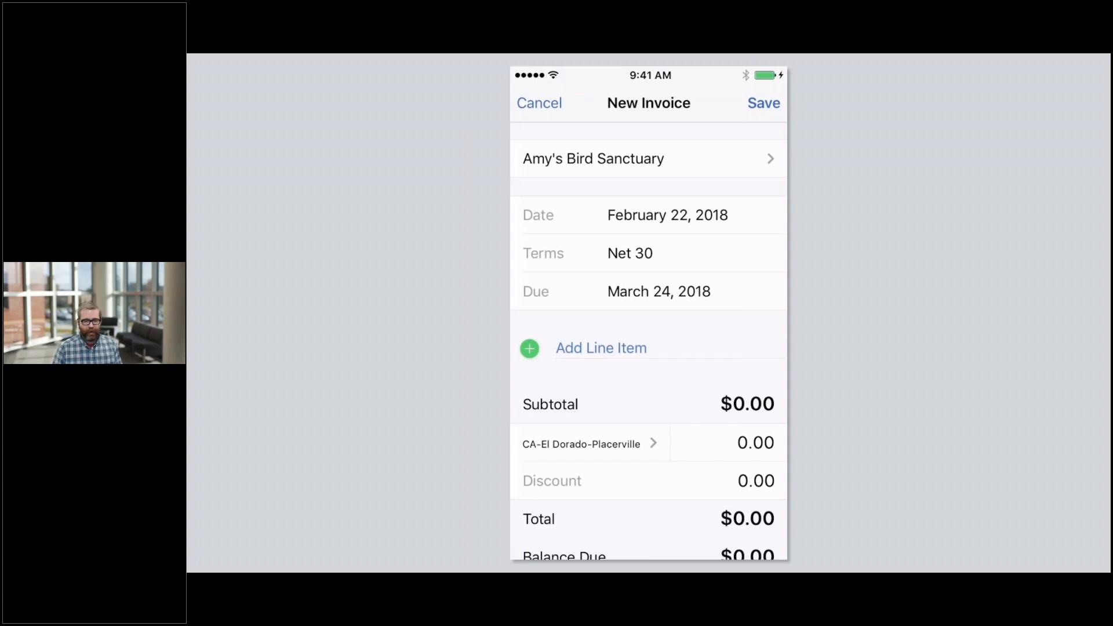
left_click(527, 347)
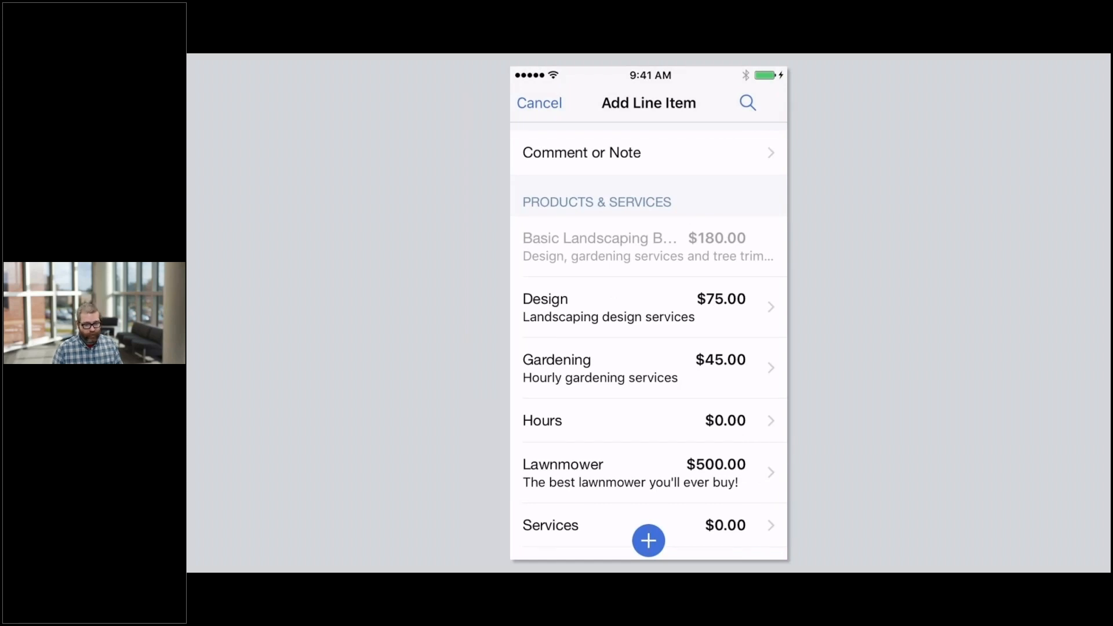
left_click(648, 307)
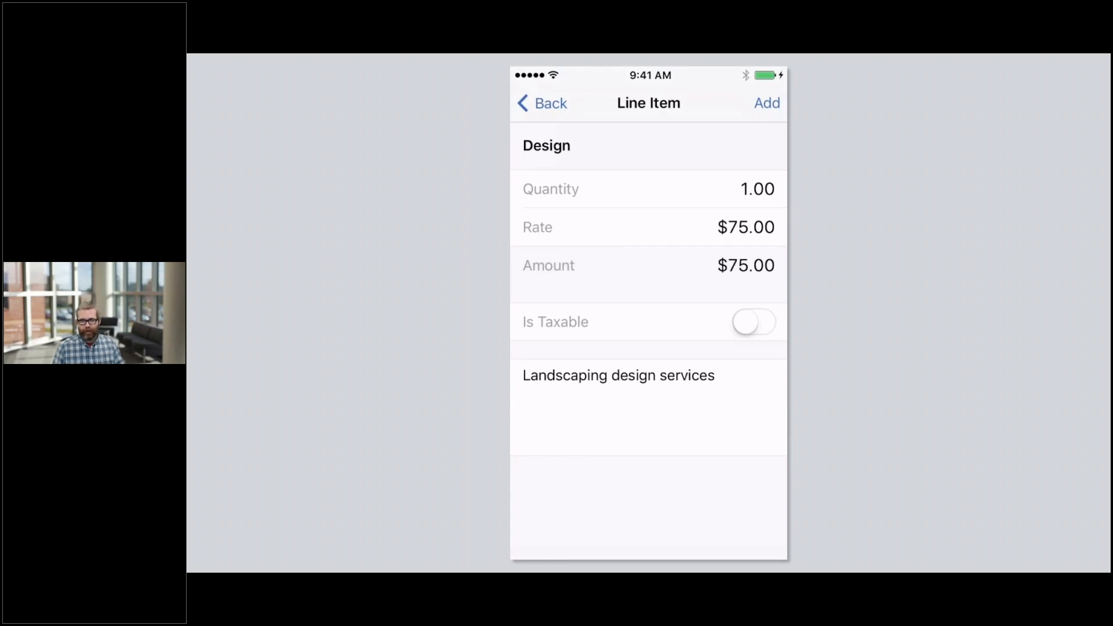
left_click(757, 189)
key("BackSpace")
key("BackSpace")
key("BackSpace")
key("BackSpace")
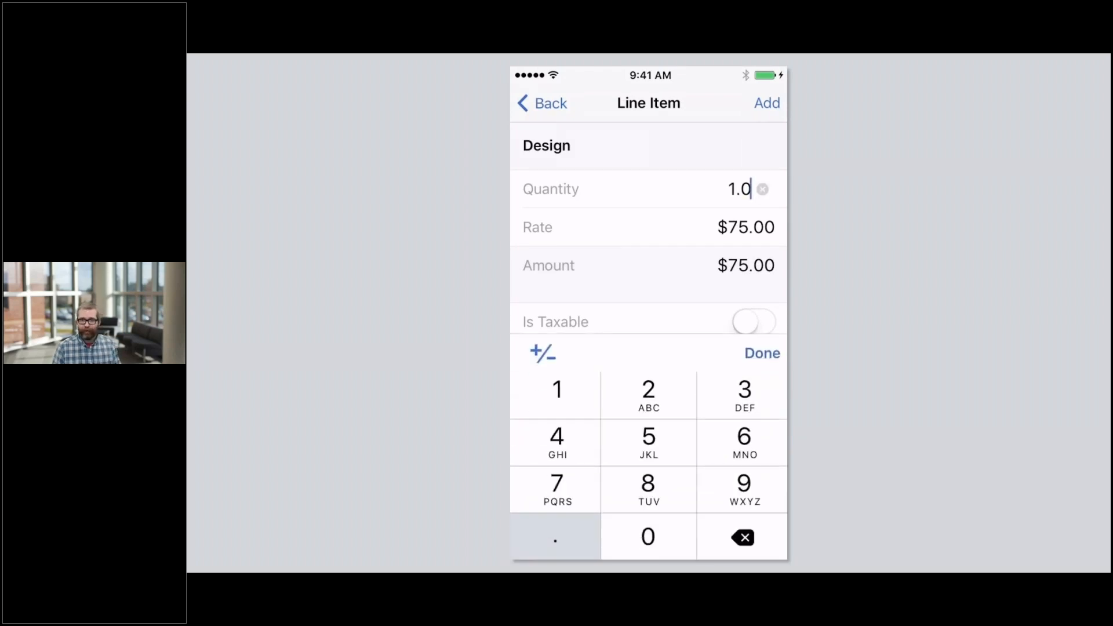
type("8")
left_click(762, 353)
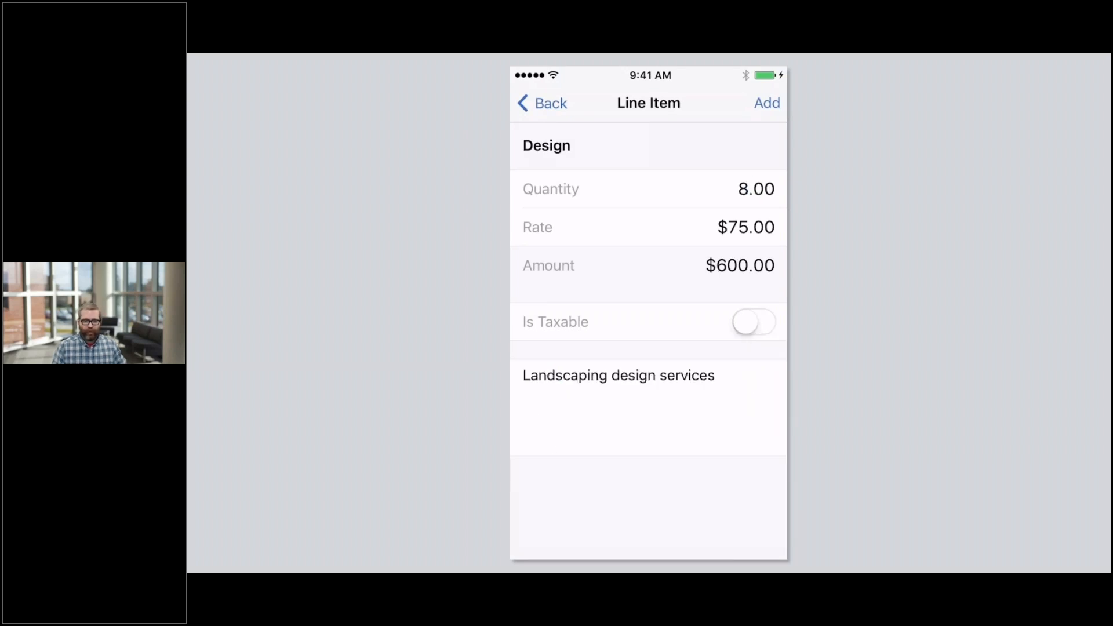
left_click(649, 411)
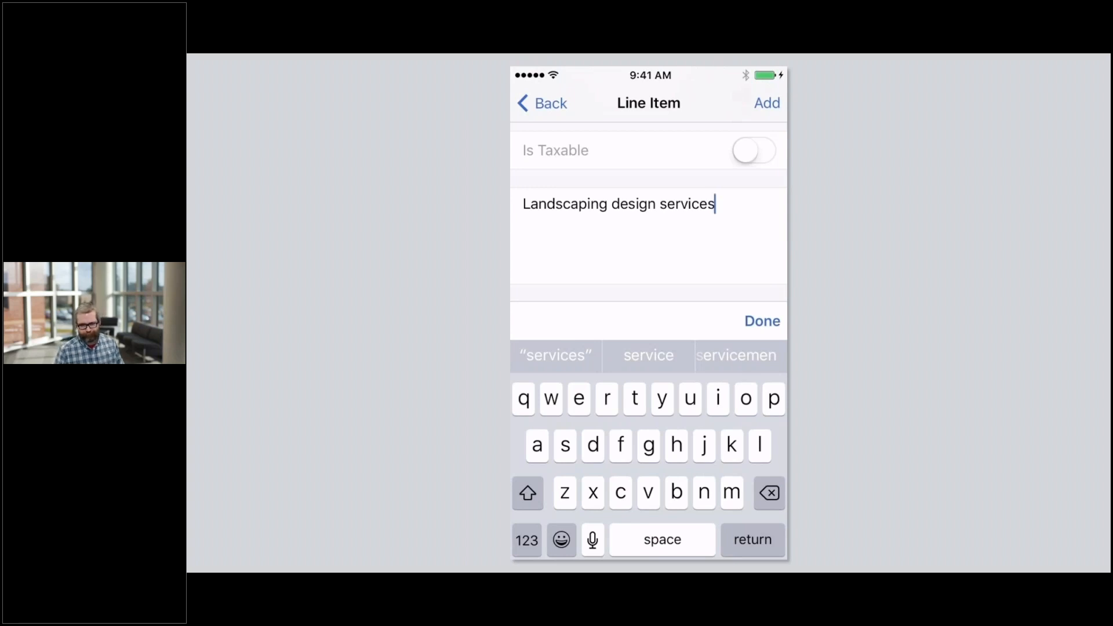
left_click(762, 320)
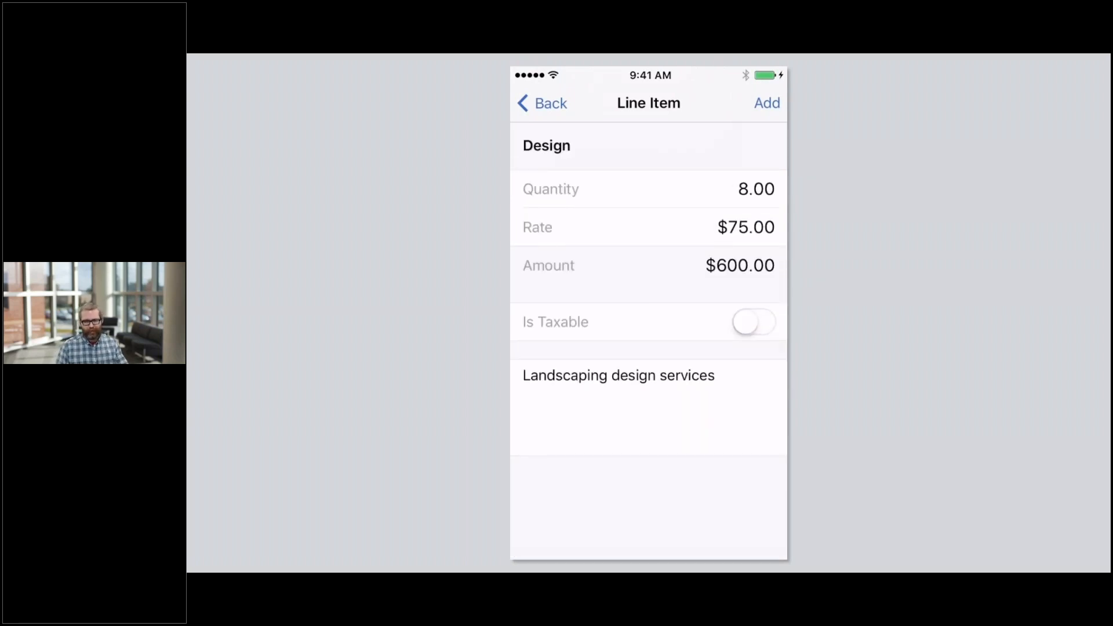
left_click(766, 102)
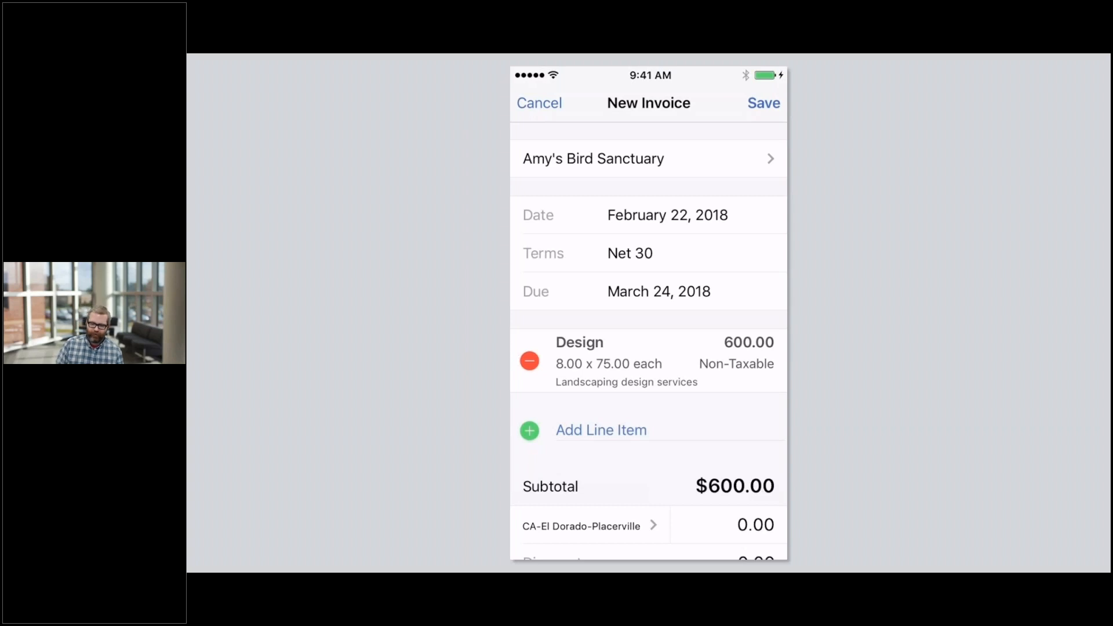
- Review the rest of the Amy's Bird Sanctuary invoice, save it, and choose to send it
scroll(648, 313, "down", 10)
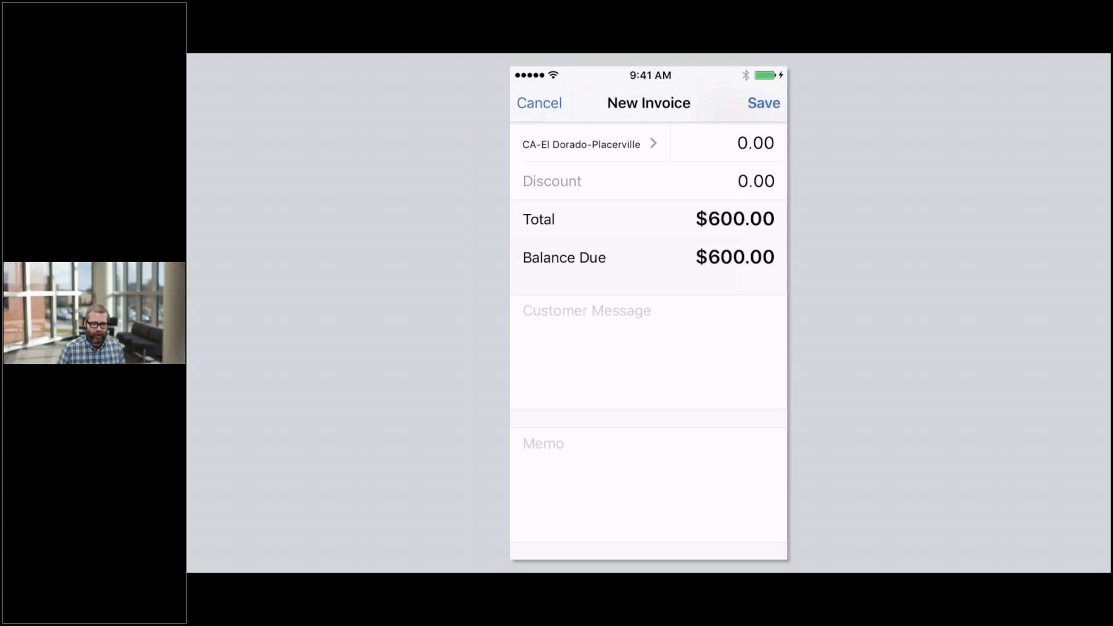
left_click(764, 102)
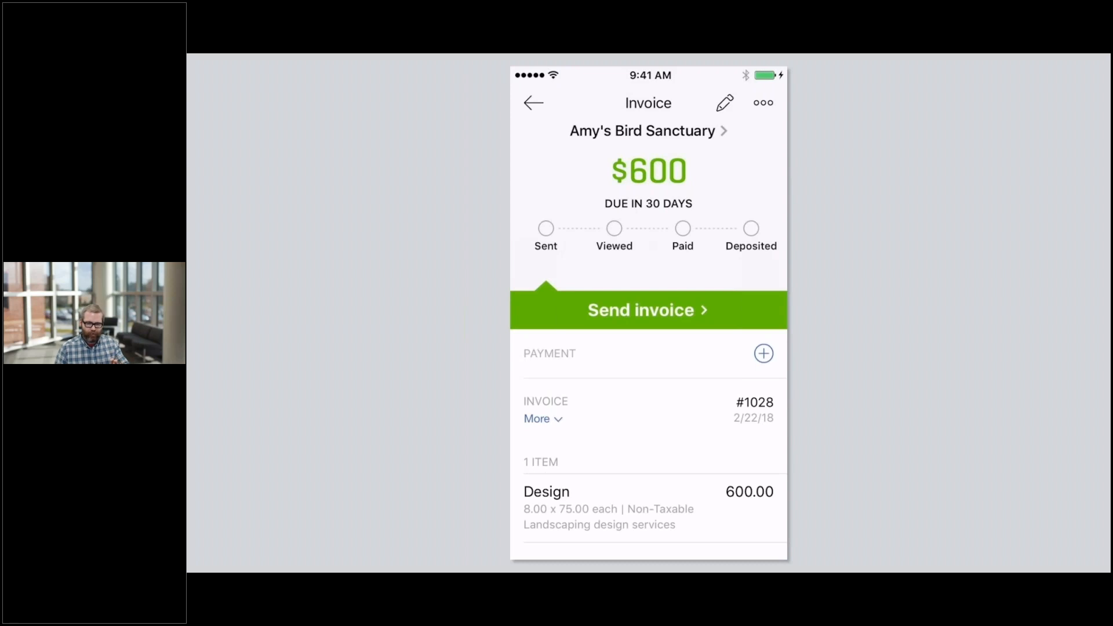
left_click(704, 308)
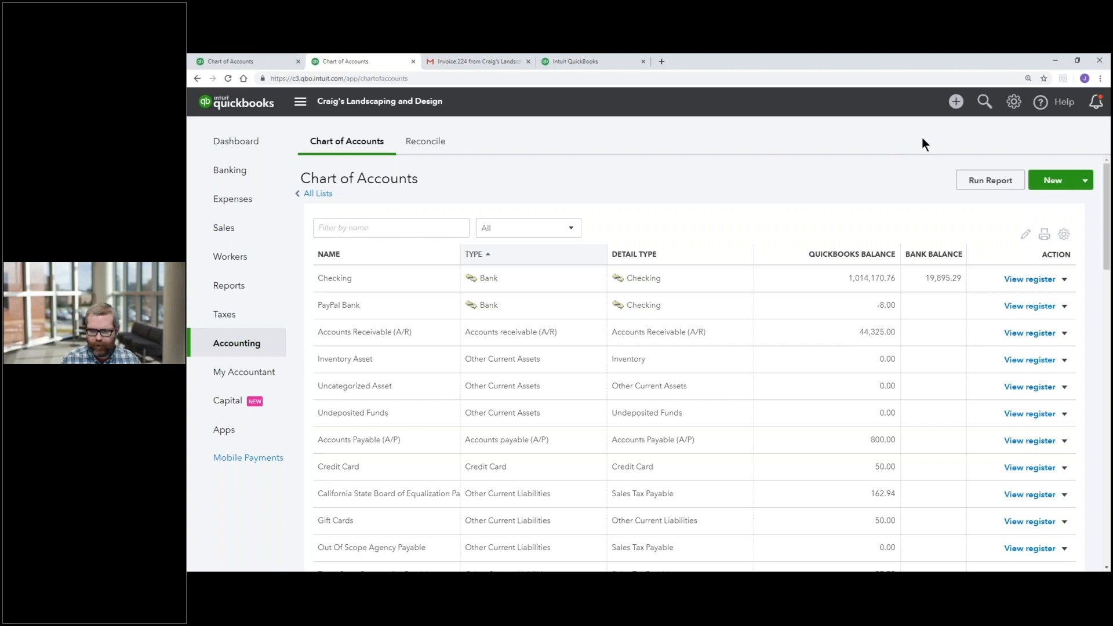
- Return to QuickBooks Online and open the Standard custom form style for editing
left_click(1013, 103)
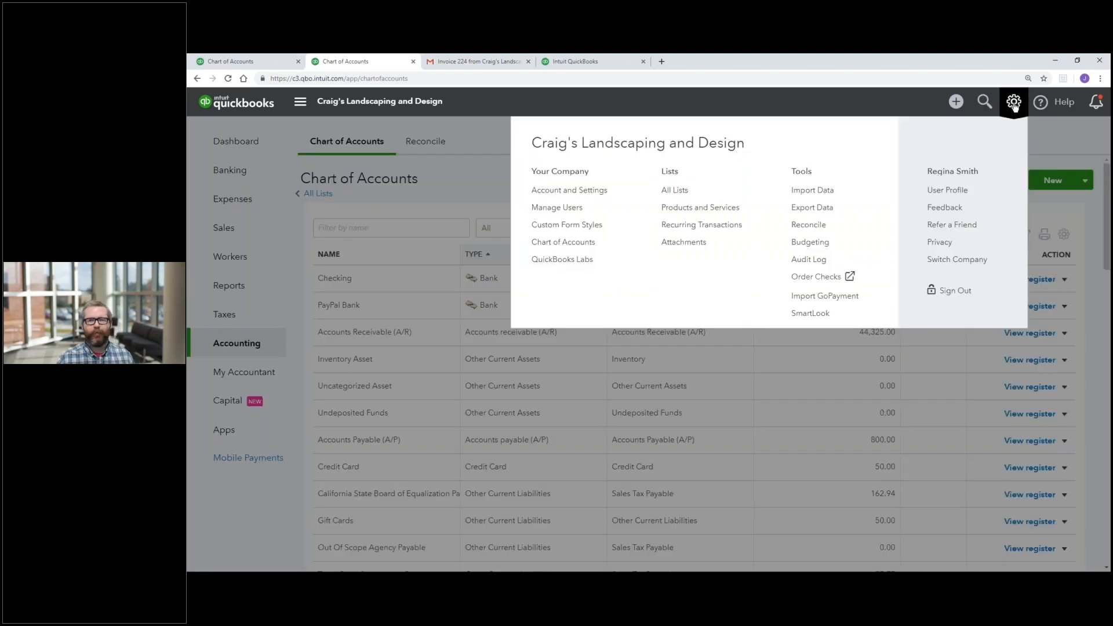
left_click(597, 232)
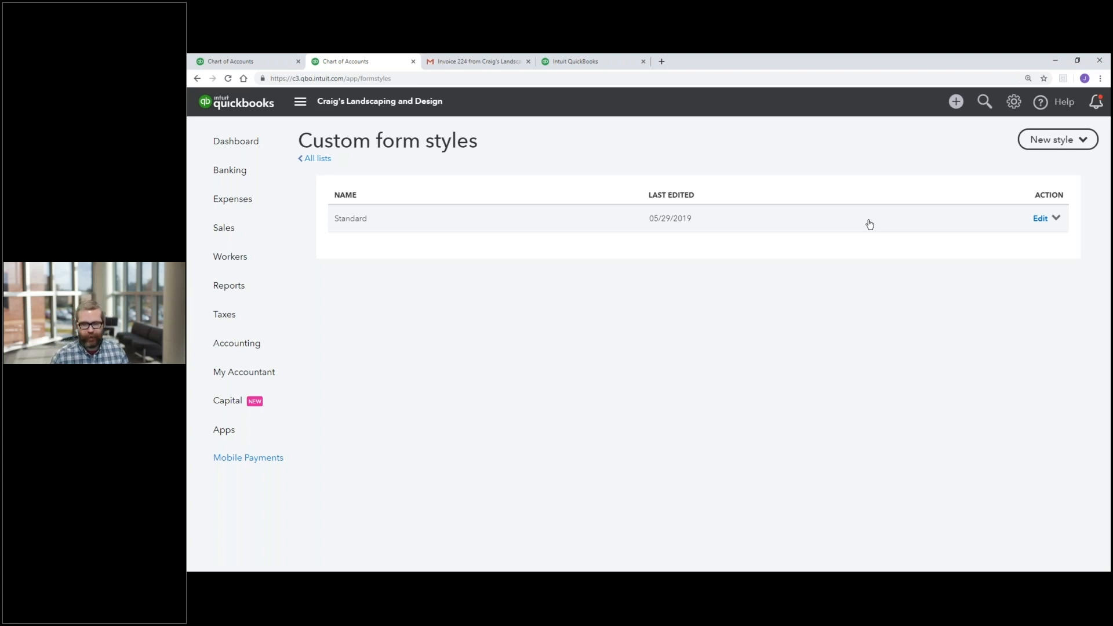
left_click(1039, 219)
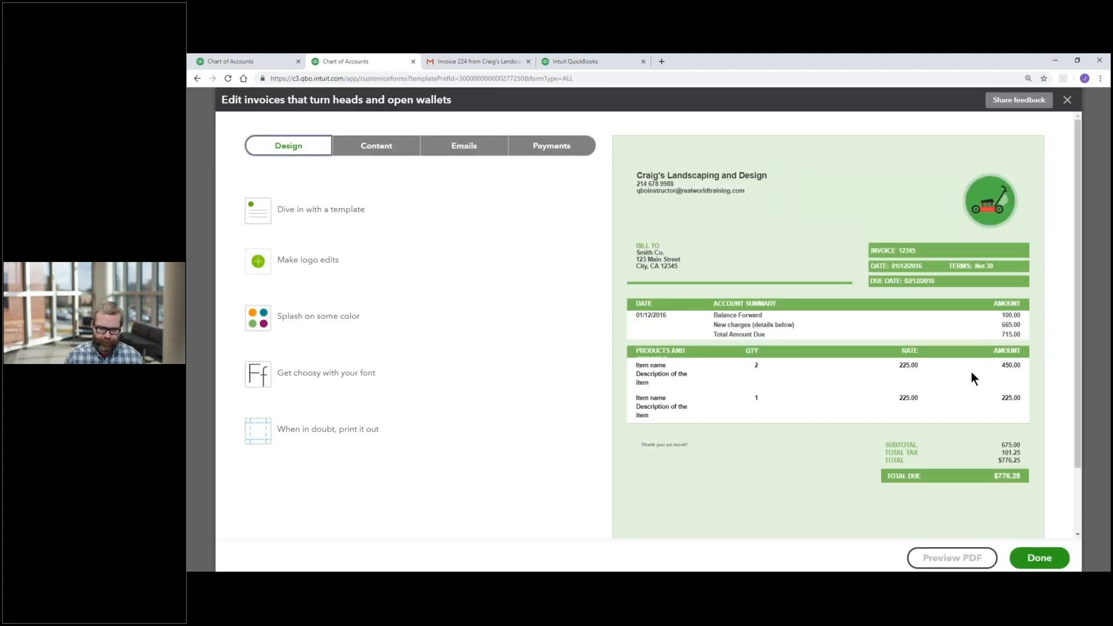
- Browse the invoice templates, try a smaller logo size, and restore the large size
left_click(385, 219)
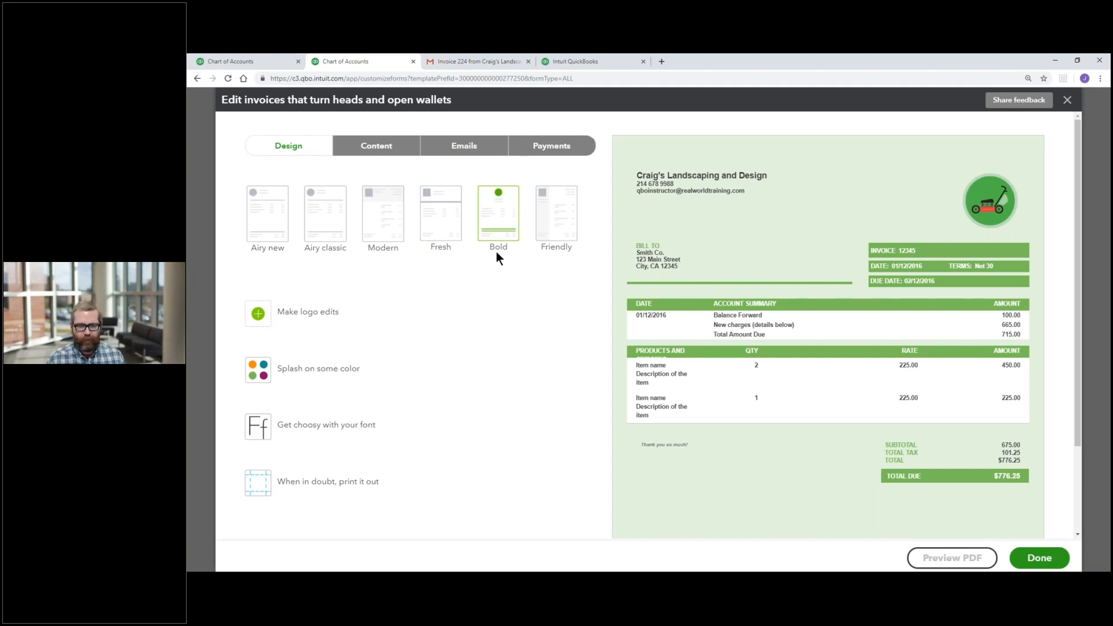
left_click(327, 318)
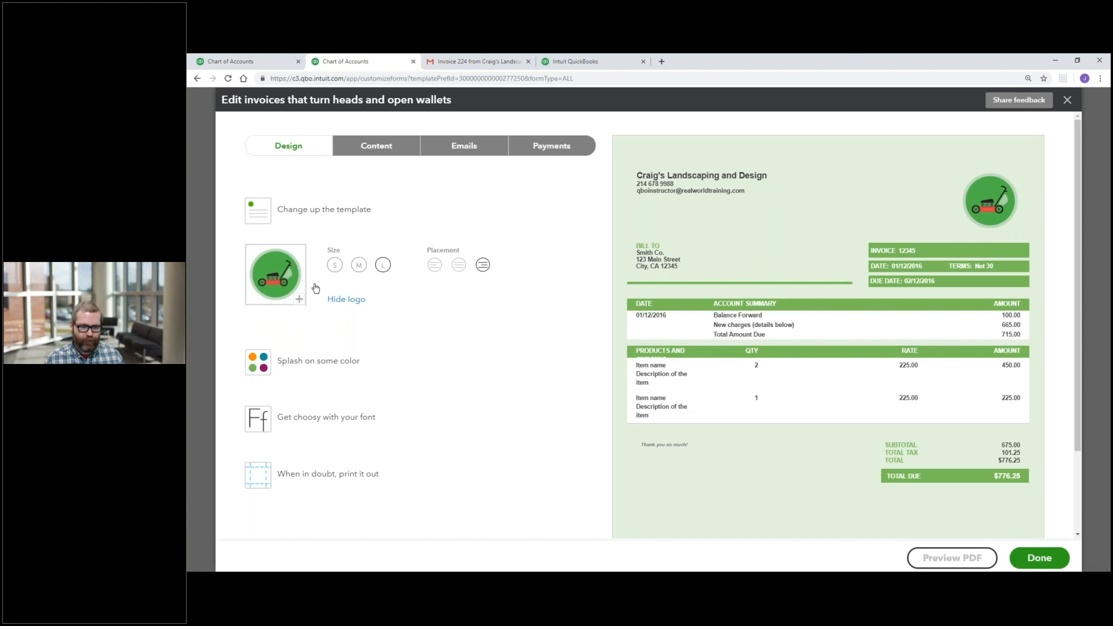
left_click(358, 265)
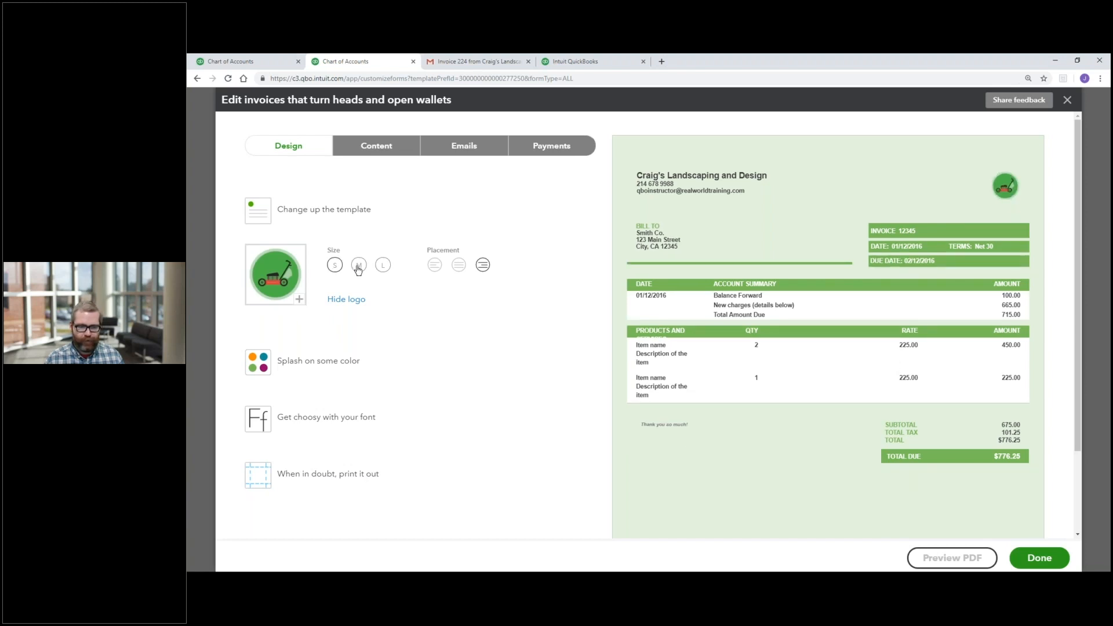
left_click(383, 264)
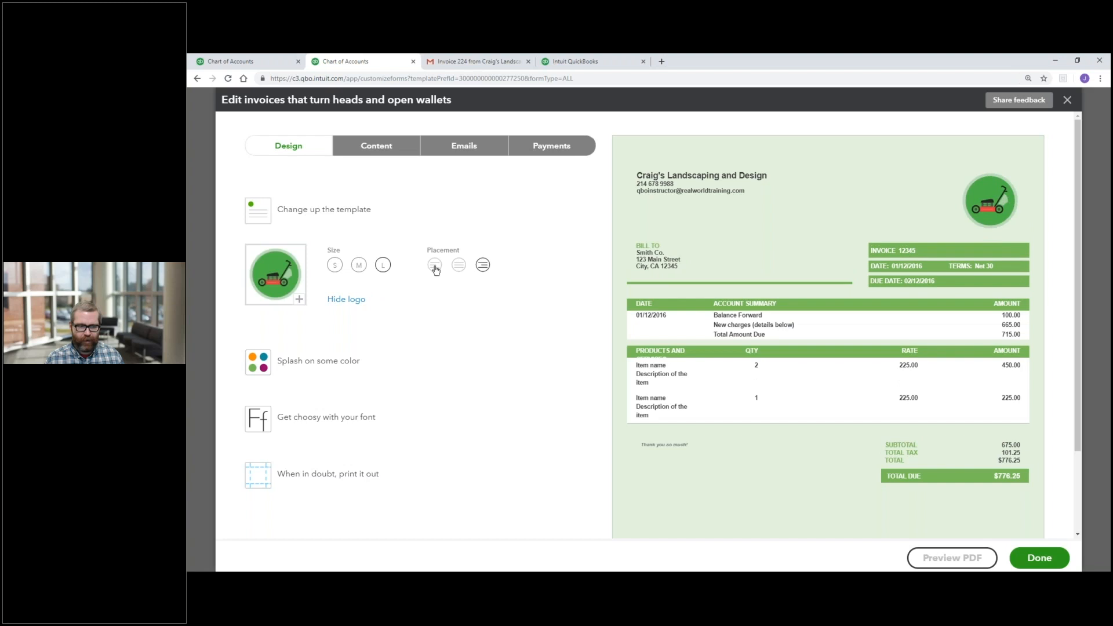
- Examine the invoice design's color, font, and page margin options
left_click(372, 368)
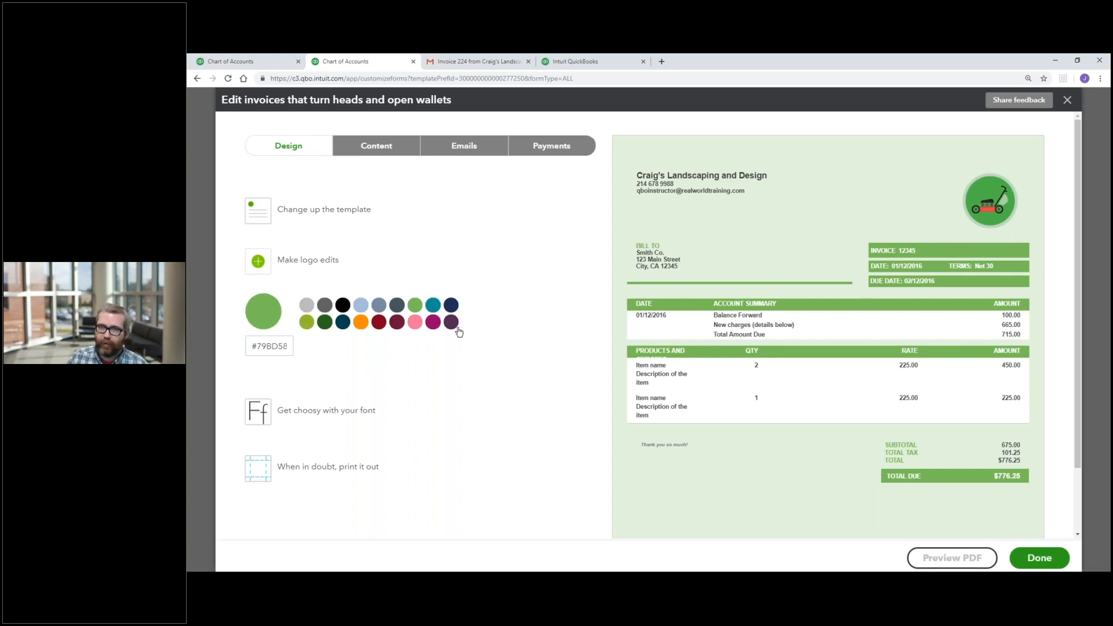
left_click(364, 412)
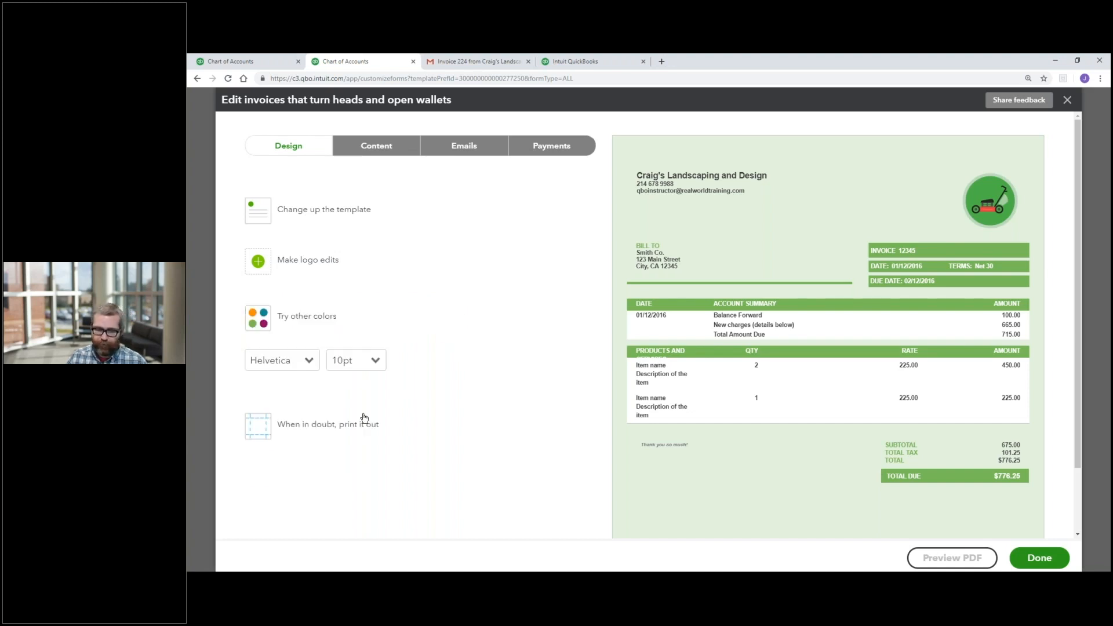
left_click(306, 362)
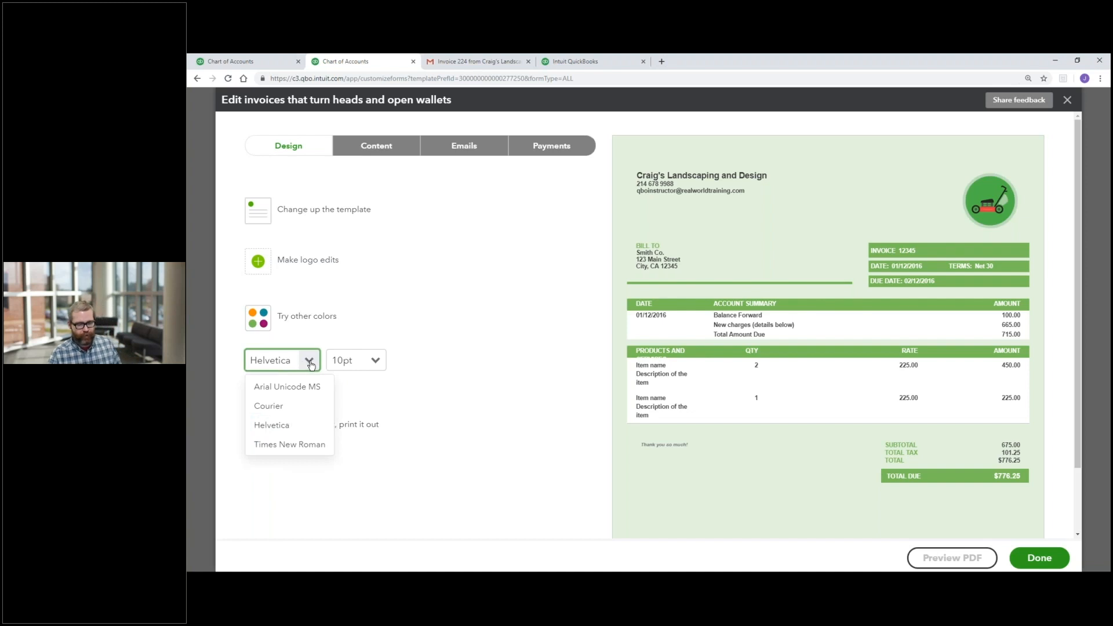
left_click(350, 423)
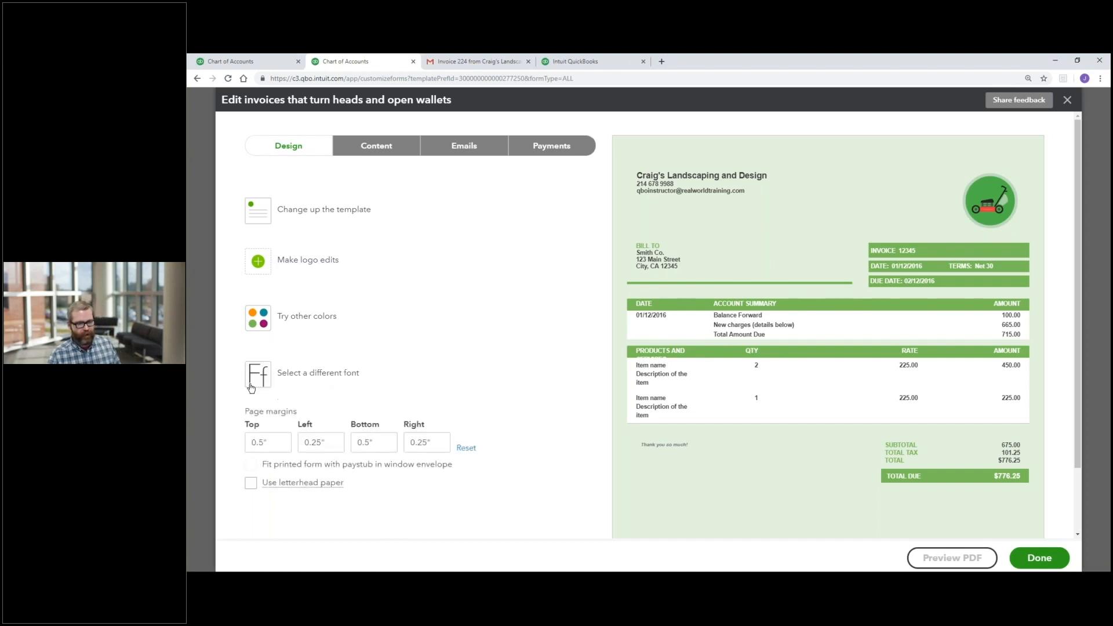
left_click(267, 442)
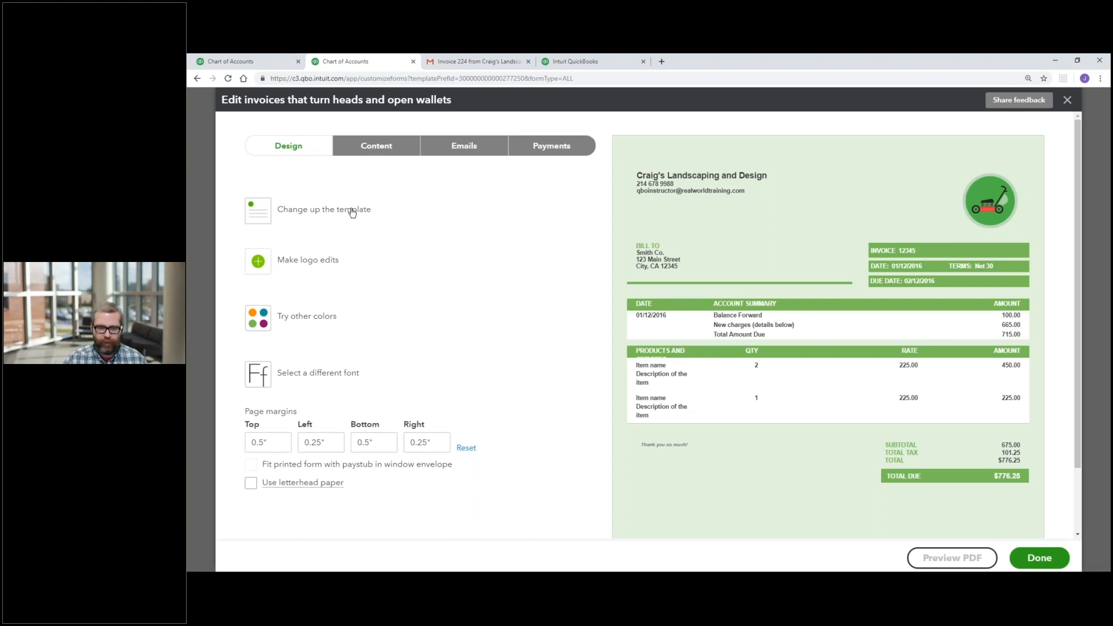
- Open the header section of the invoice form's content for editing
left_click(376, 151)
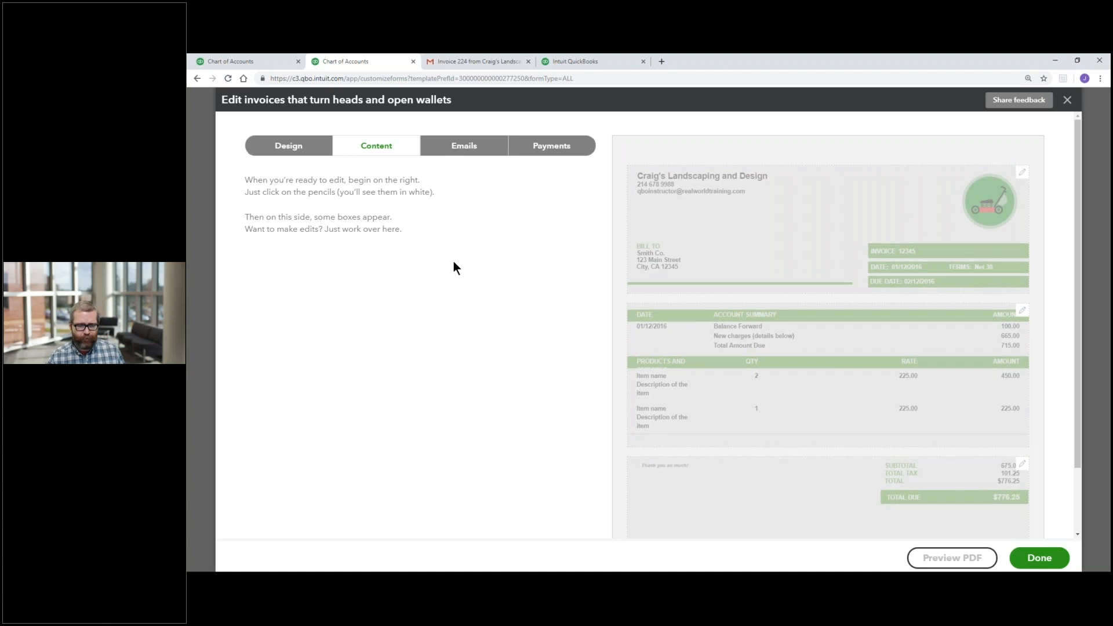
left_click(742, 232)
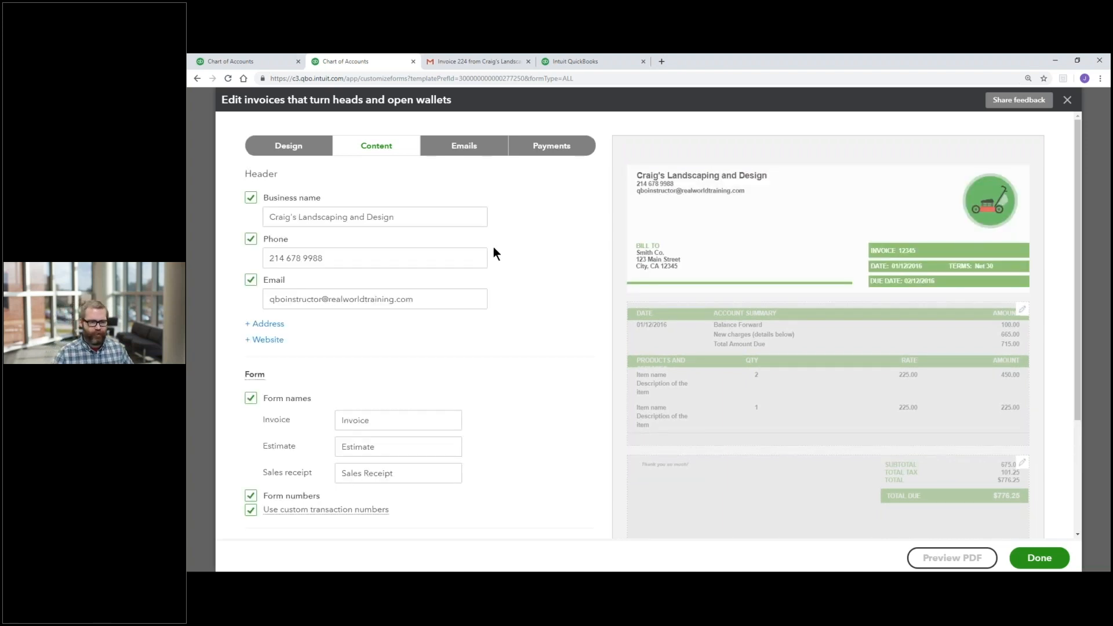
left_click(353, 300)
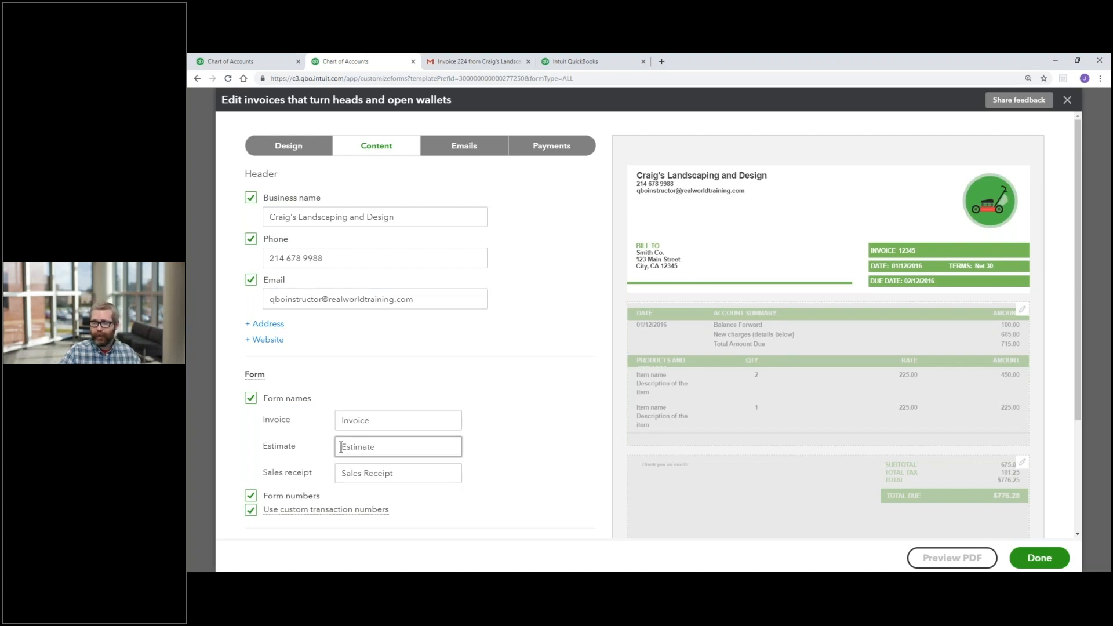
- Try Pledge as the form name for invoices and restore the name Invoice
double_click(374, 424)
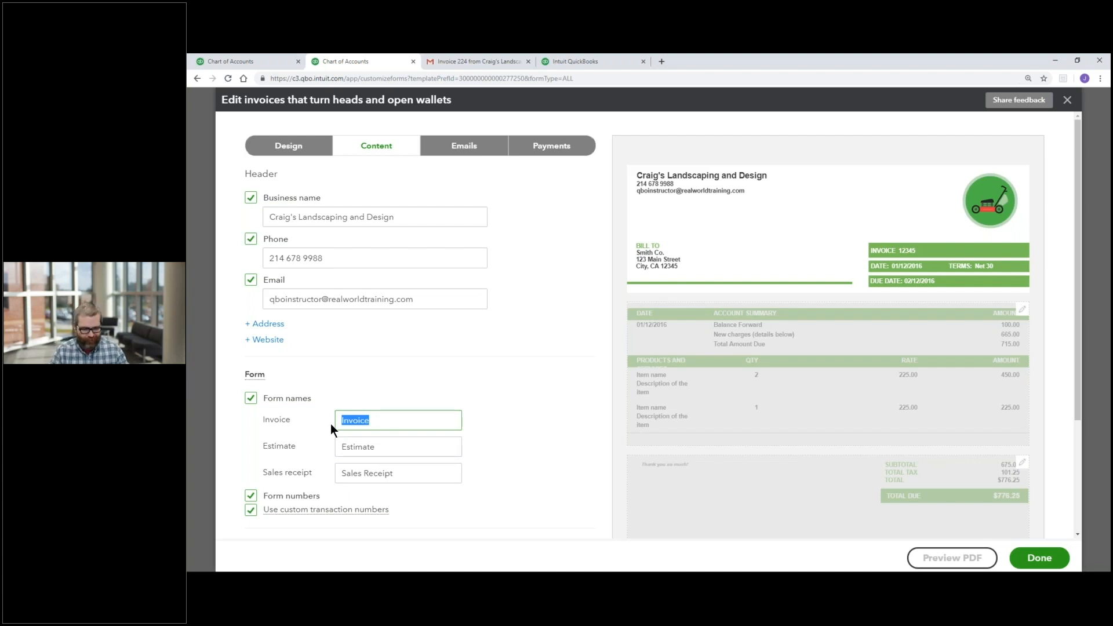
type("Pledge")
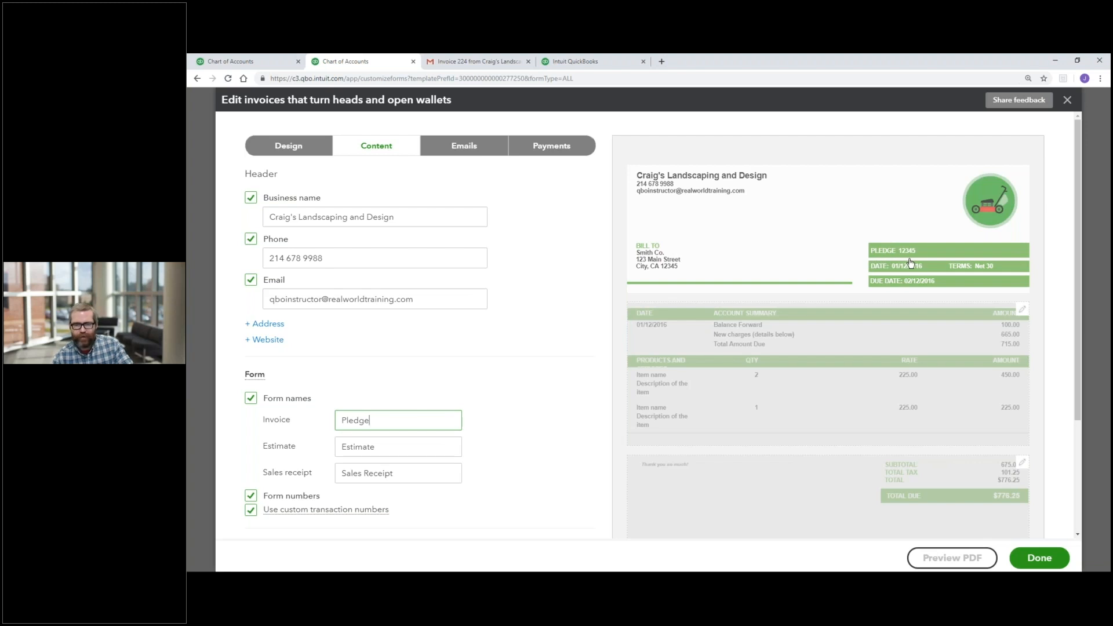
left_click_drag(409, 419, 307, 421)
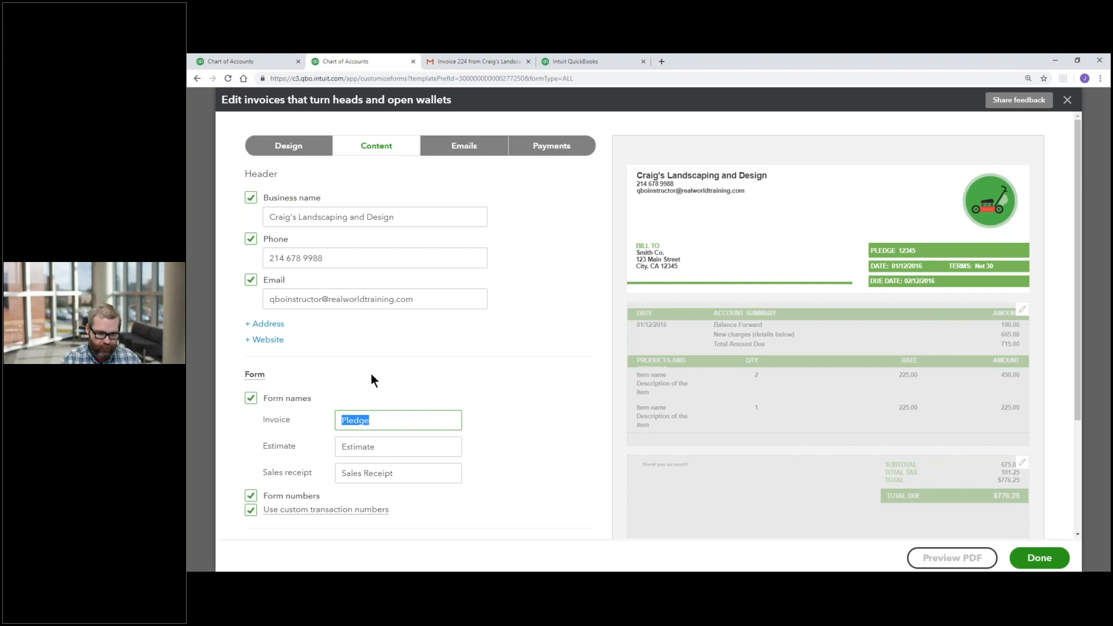
type("Invoice")
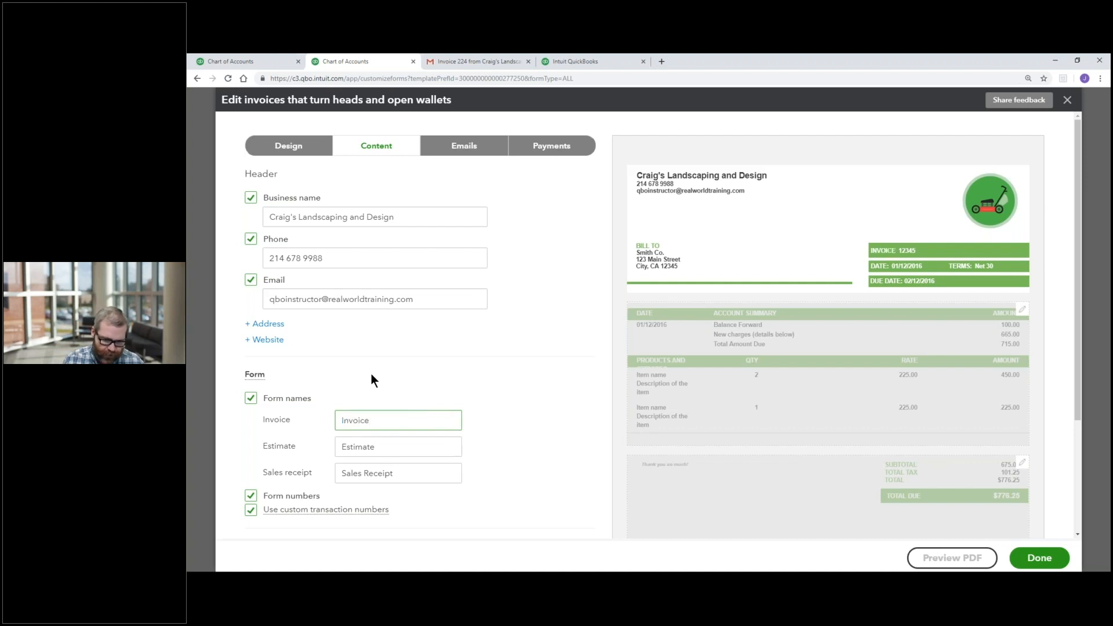
- Examine the estimate and sales receipt form names and the header's display options
left_click_drag(387, 447, 303, 448)
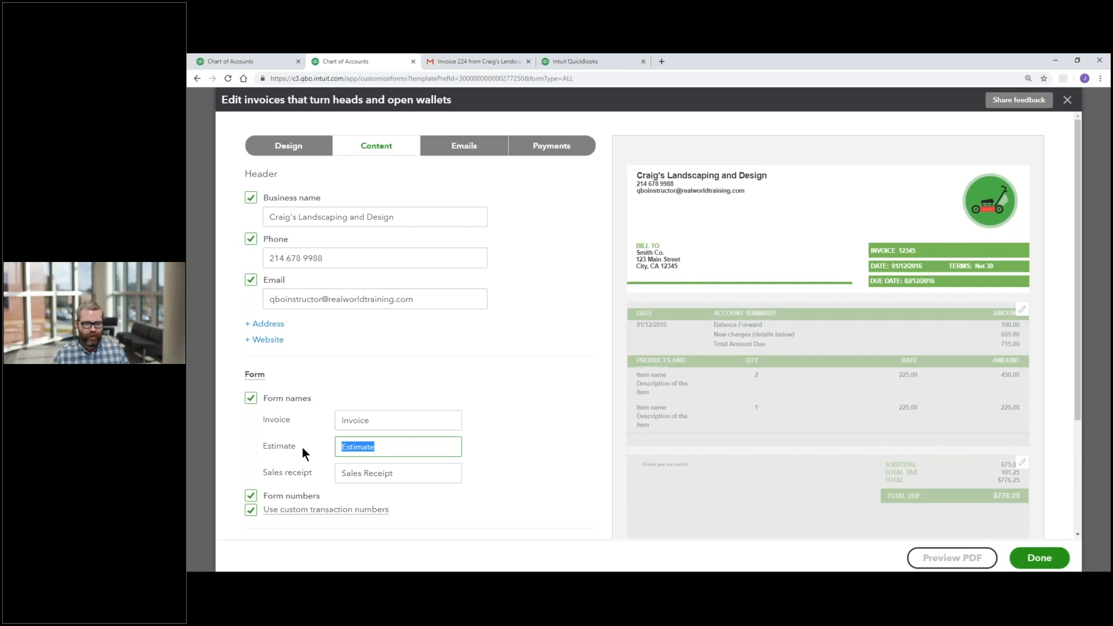
left_click_drag(400, 472, 339, 474)
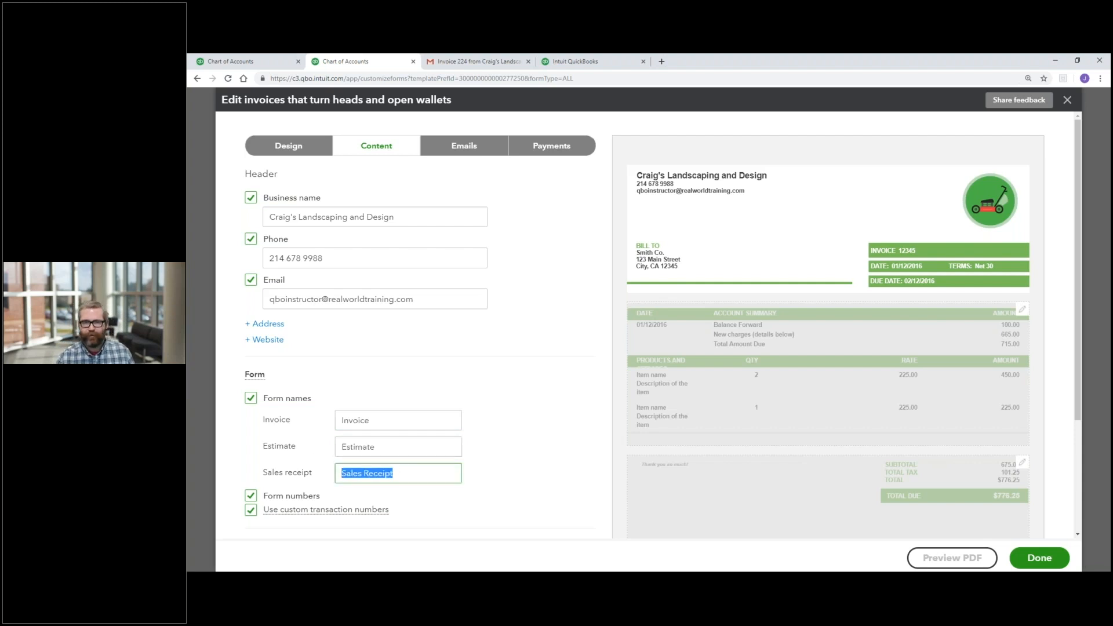
scroll(309, 440, "down", 3)
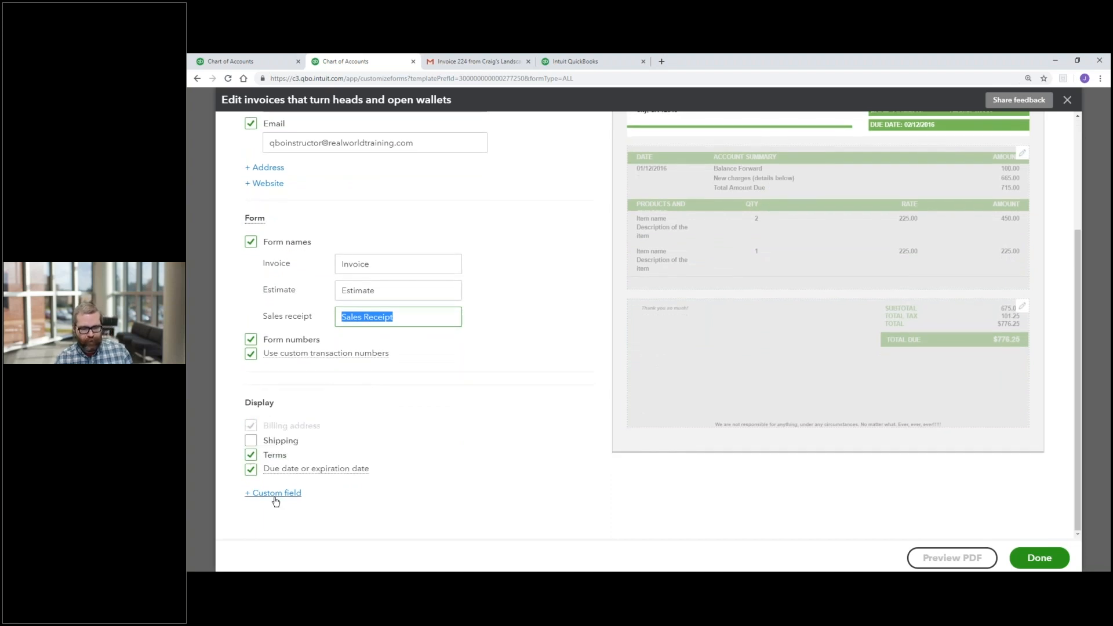
scroll(380, 497, "up", 3)
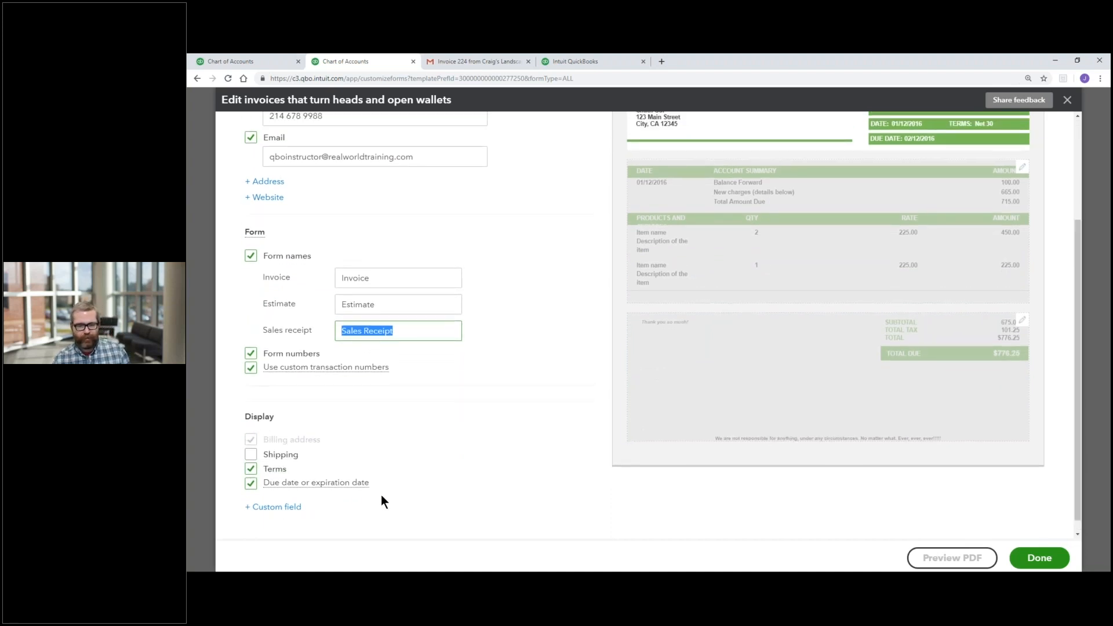
- Open the activity table section for editing, try placing Quantity before Product/Service, and restore the column order
left_click(747, 422)
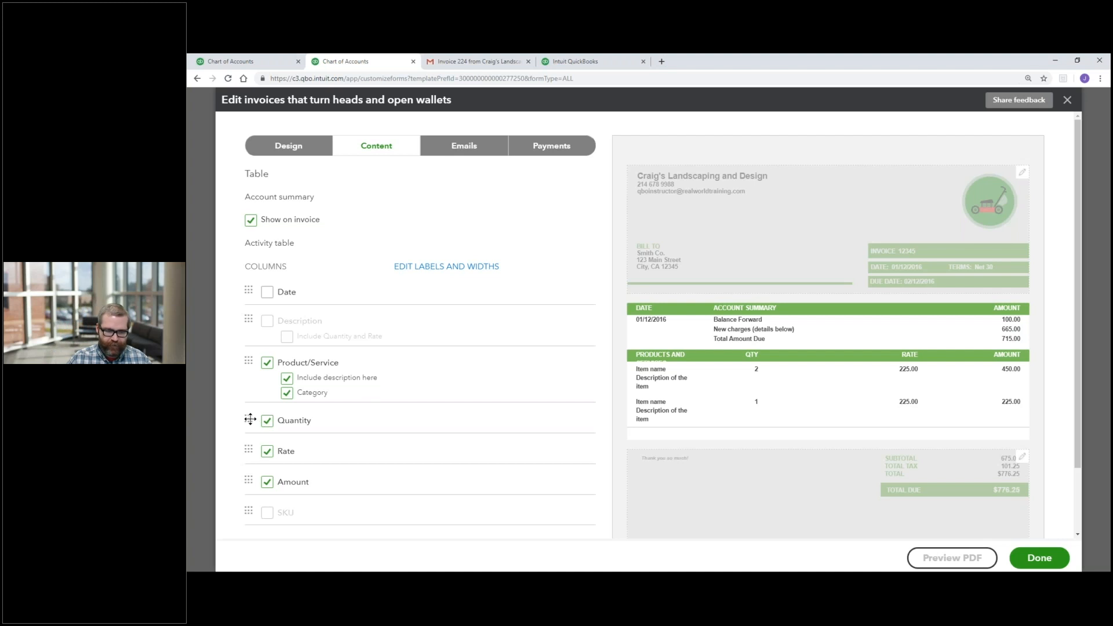
left_click_drag(249, 417, 249, 322)
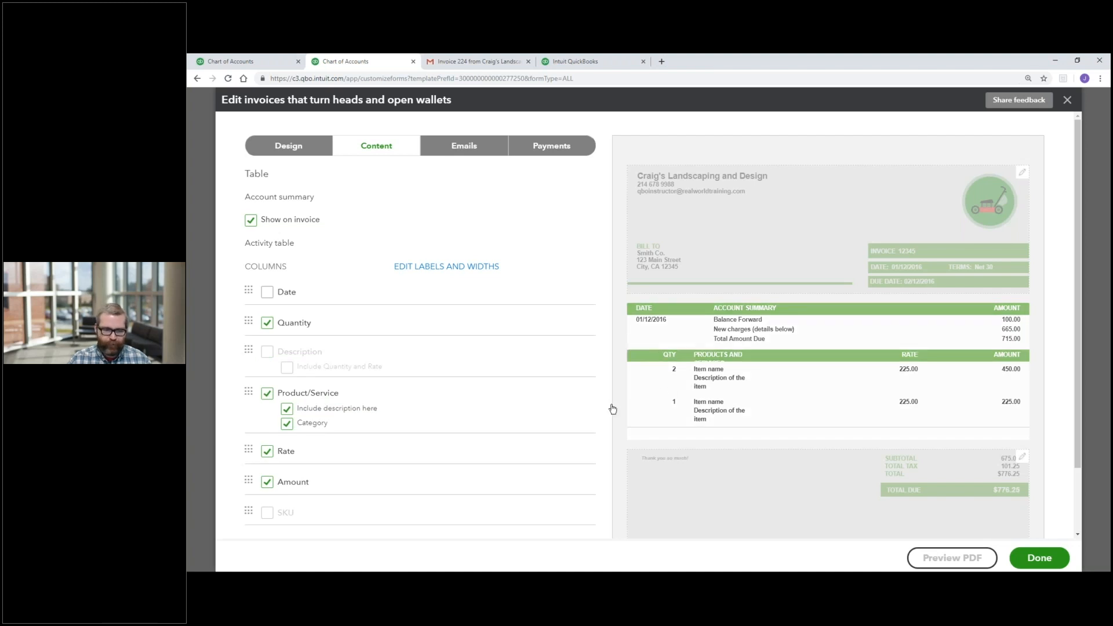
left_click_drag(248, 388, 248, 432)
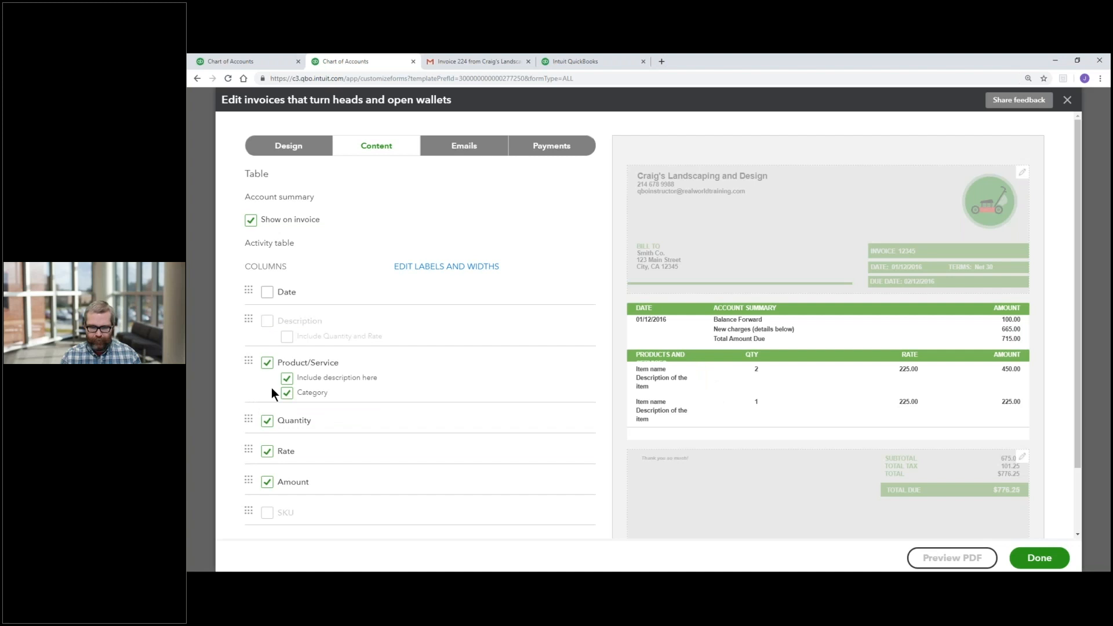
- Reduce the Rate column's width to 38 and show the additional activity options
left_click(462, 266)
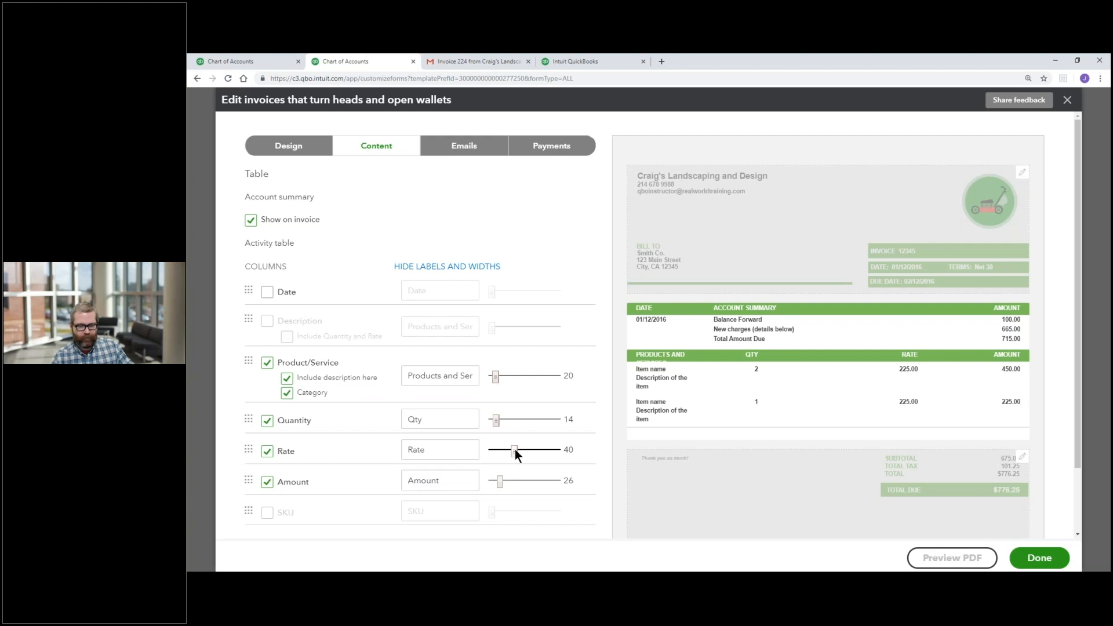
left_click_drag(516, 448, 512, 447)
scroll(429, 452, "down", 2)
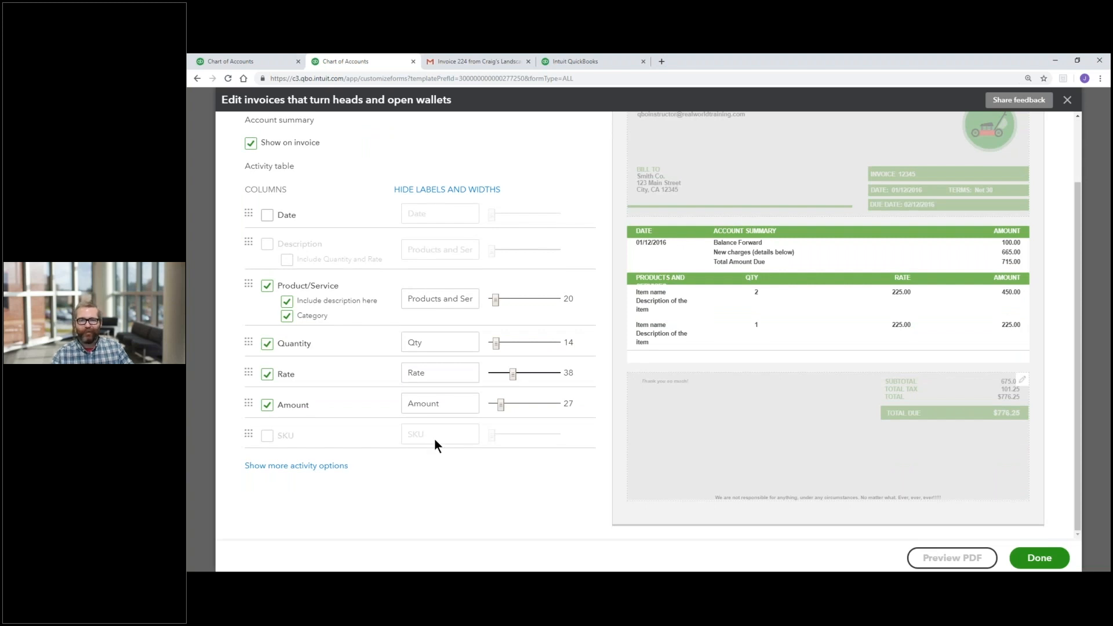
left_click(329, 465)
scroll(428, 496, "down", 2)
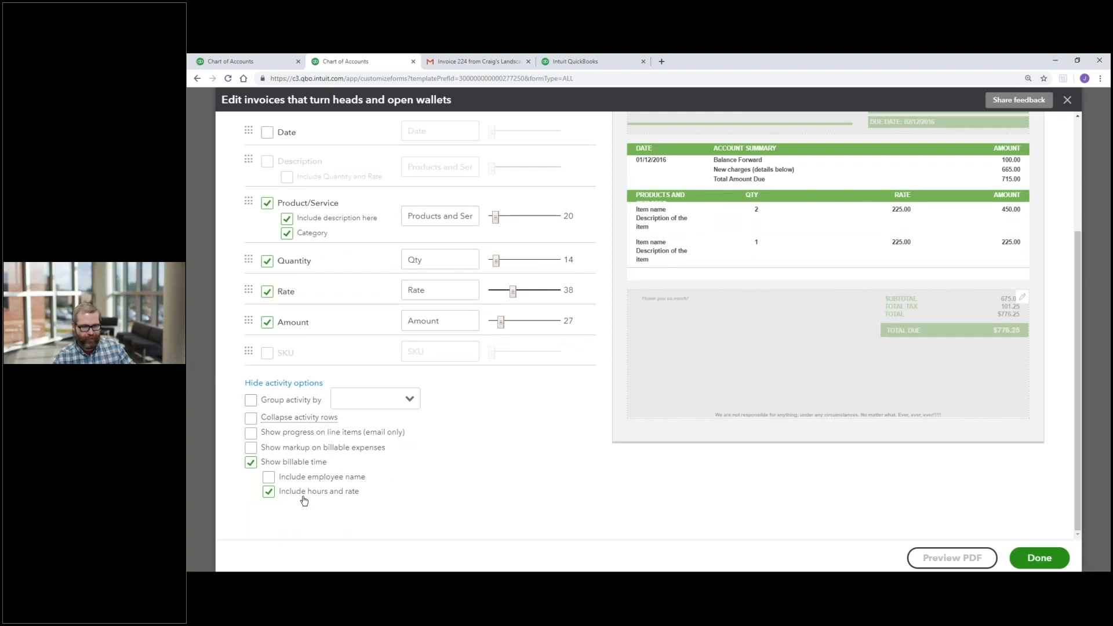
- Review the invoice footer's display options, message to the customer, and footer text
left_click(702, 398)
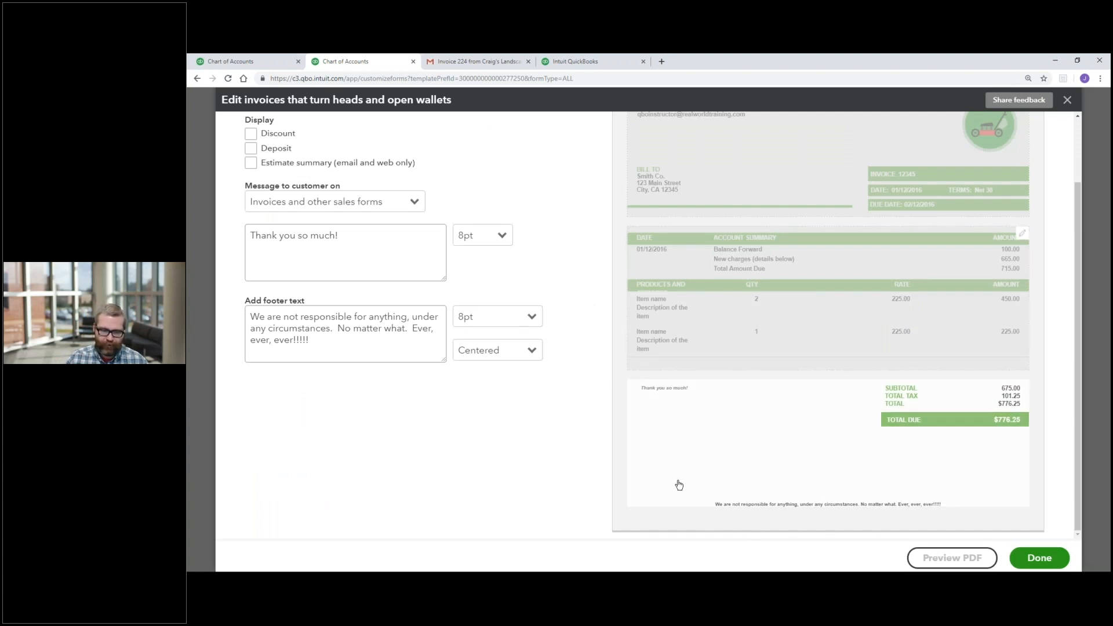
left_click(345, 340)
left_click_drag(345, 341, 241, 304)
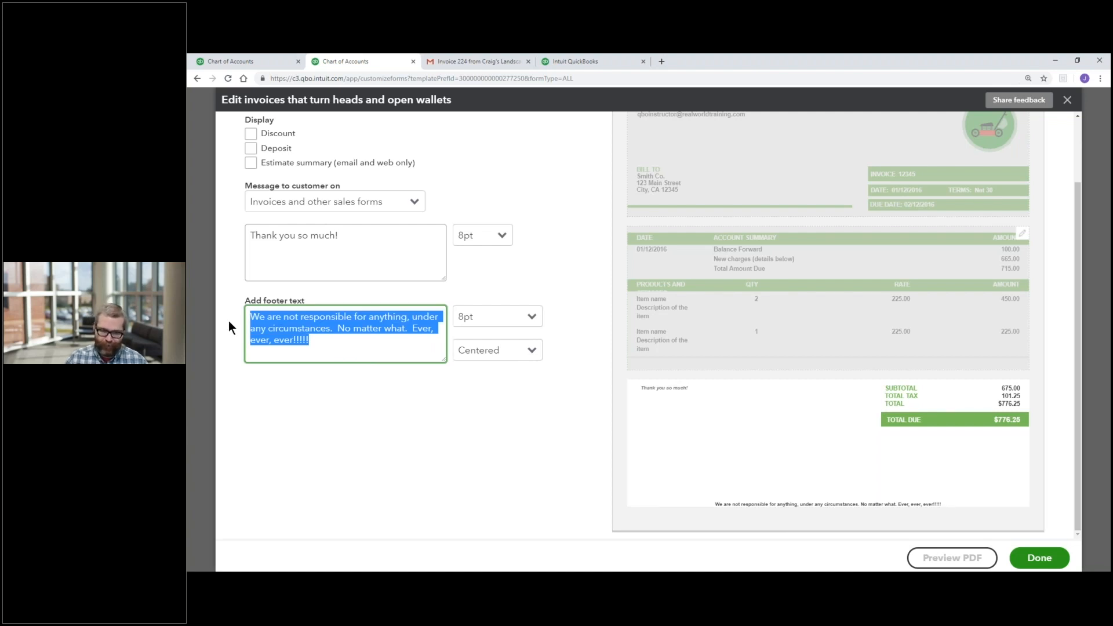
scroll(228, 317, "up", 1)
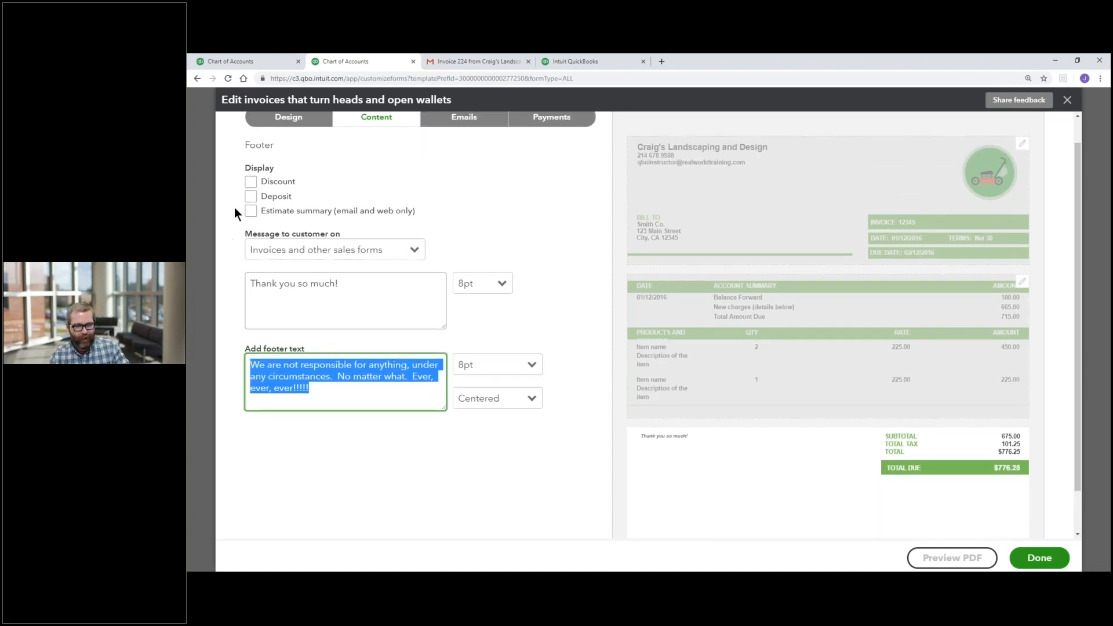
left_click_drag(371, 297, 237, 272)
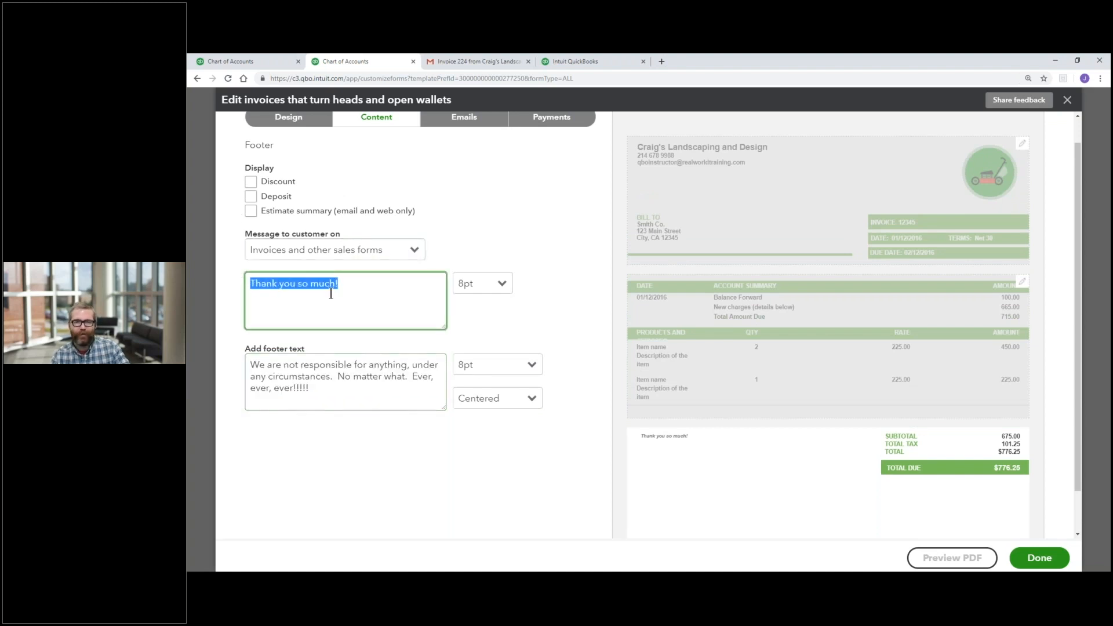
- Examine the form's email settings for invoices, including the standard message to the customer
scroll(331, 294, "up", 1)
left_click(465, 148)
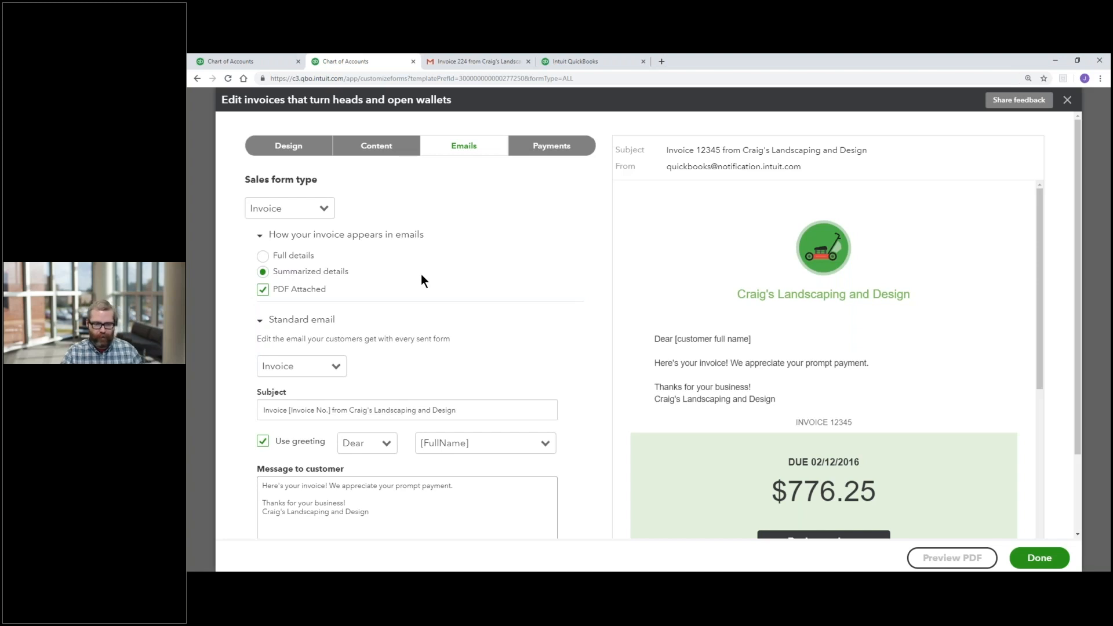
scroll(421, 276, "down", 1)
scroll(421, 284, "down", 1)
left_click_drag(385, 472, 238, 416)
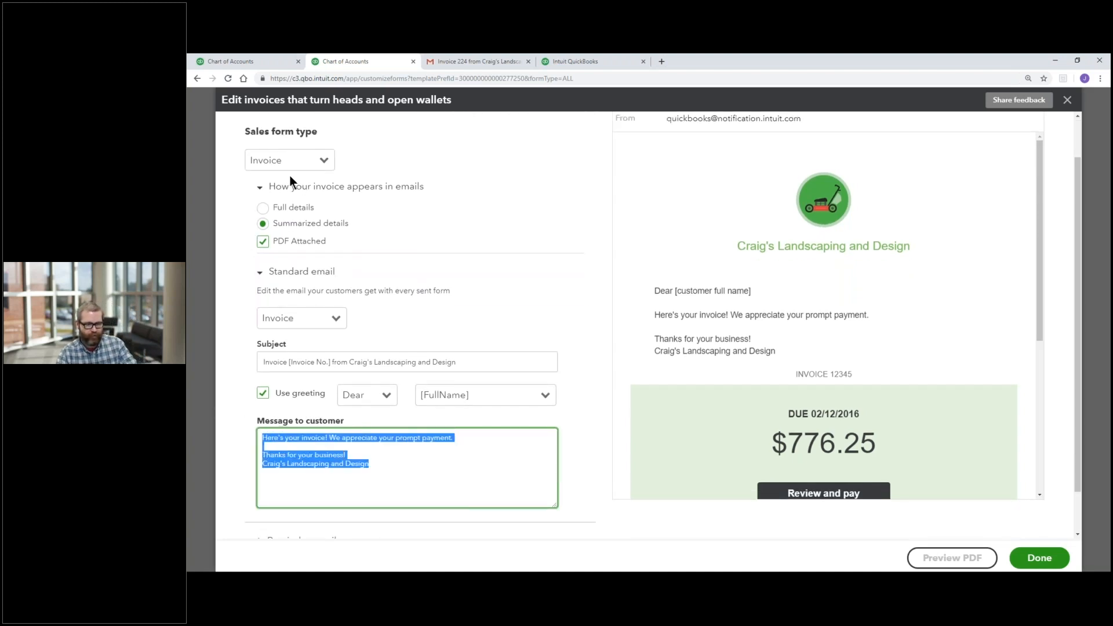
- View the email settings for the Estimate and Sales Receipt form types
left_click(305, 165)
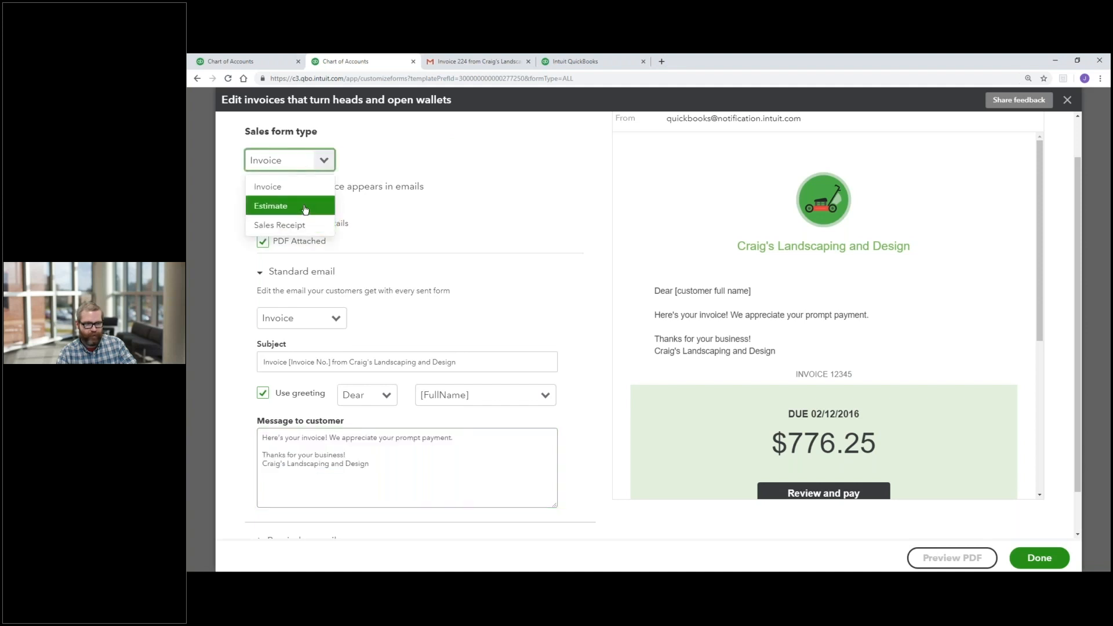
left_click(305, 207)
left_click(320, 160)
left_click(305, 224)
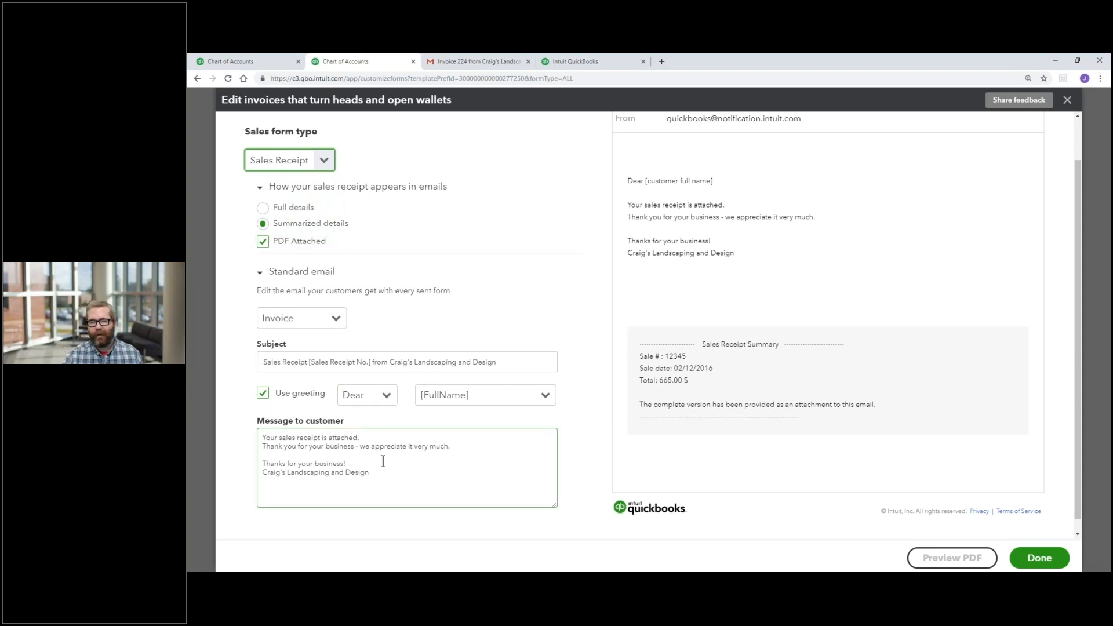
- Check the form's online payment options and finish editing the Standard form style
scroll(500, 418, "up", 2)
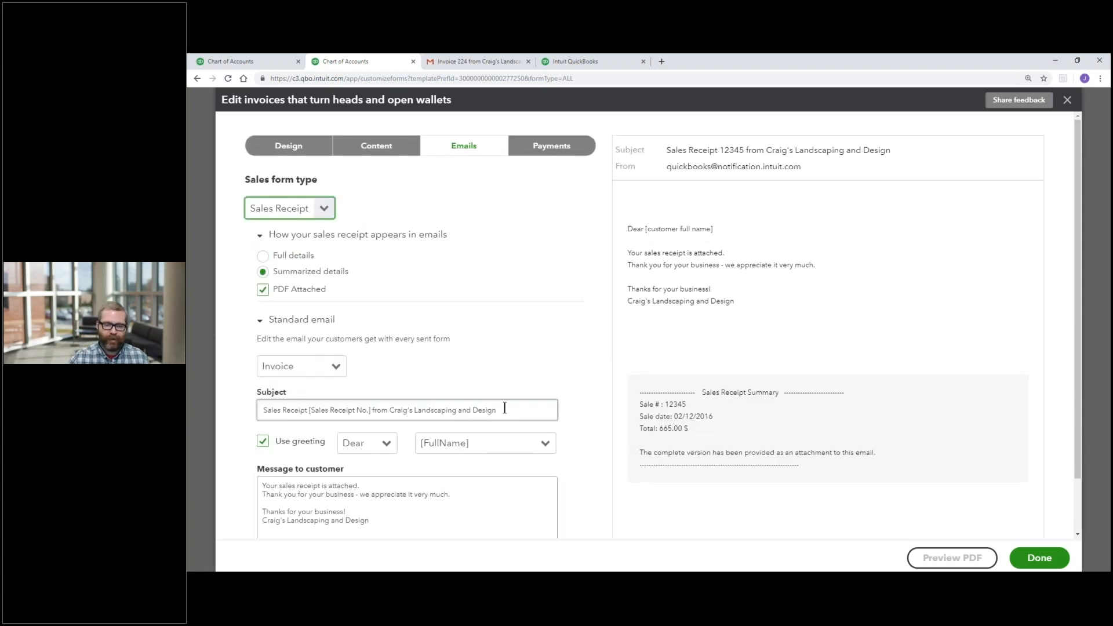
left_click(551, 150)
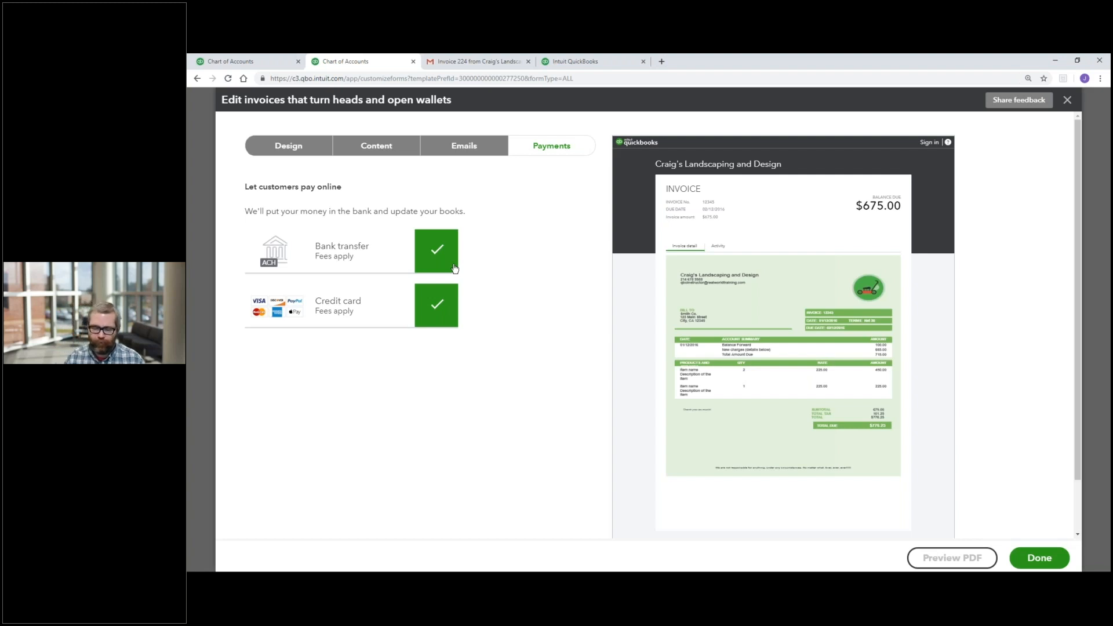
left_click(1056, 555)
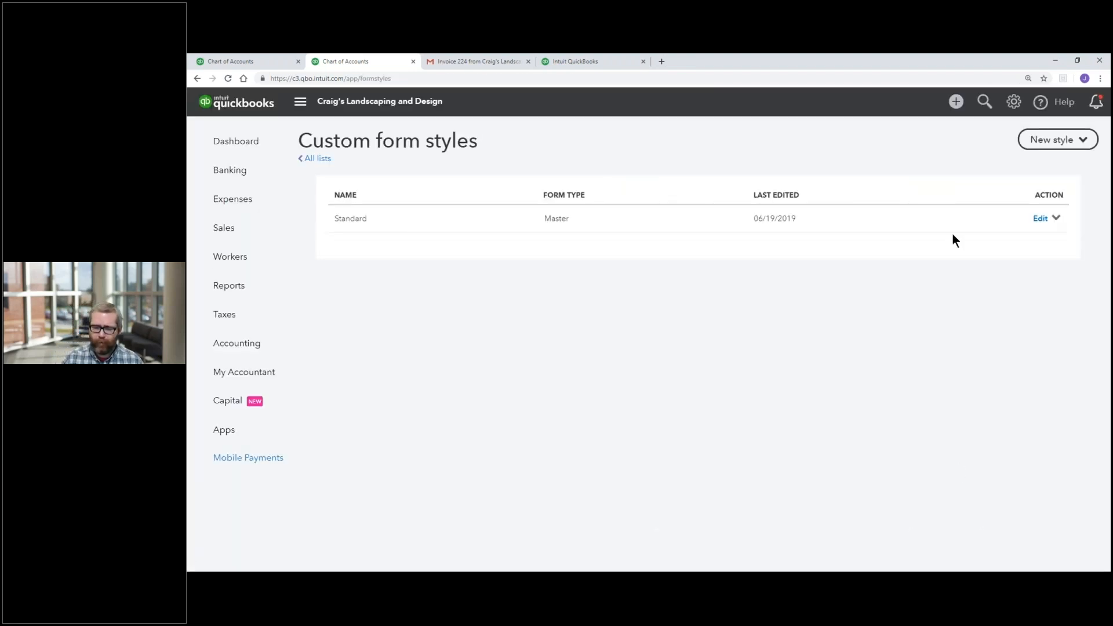
- Start a new invoice, check which form styles it can use, and close it without saving
left_click(955, 101)
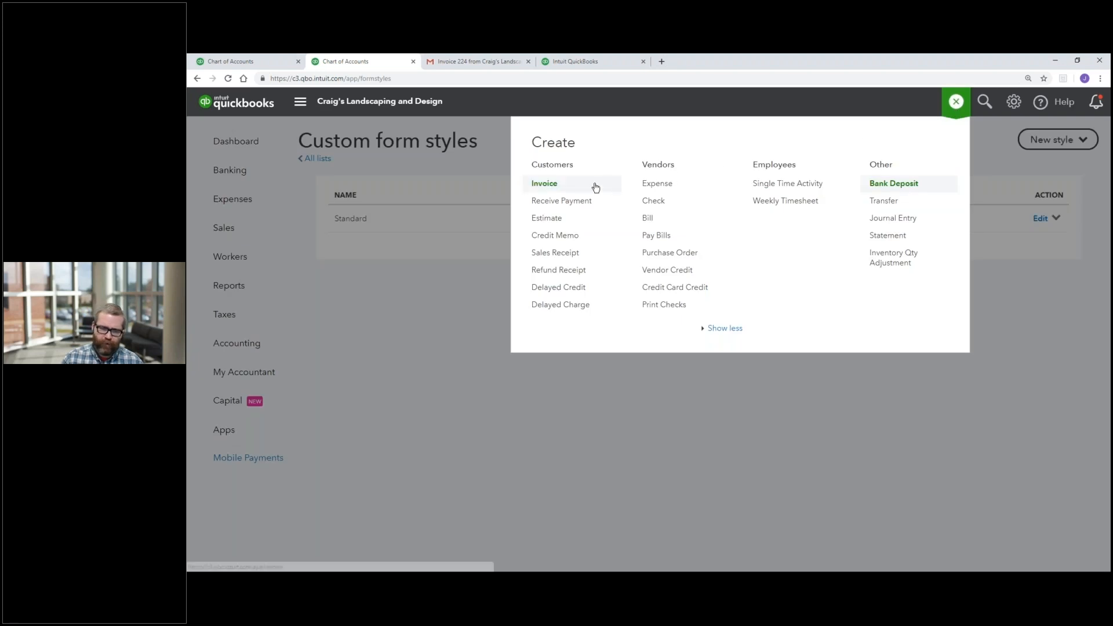
left_click(597, 184)
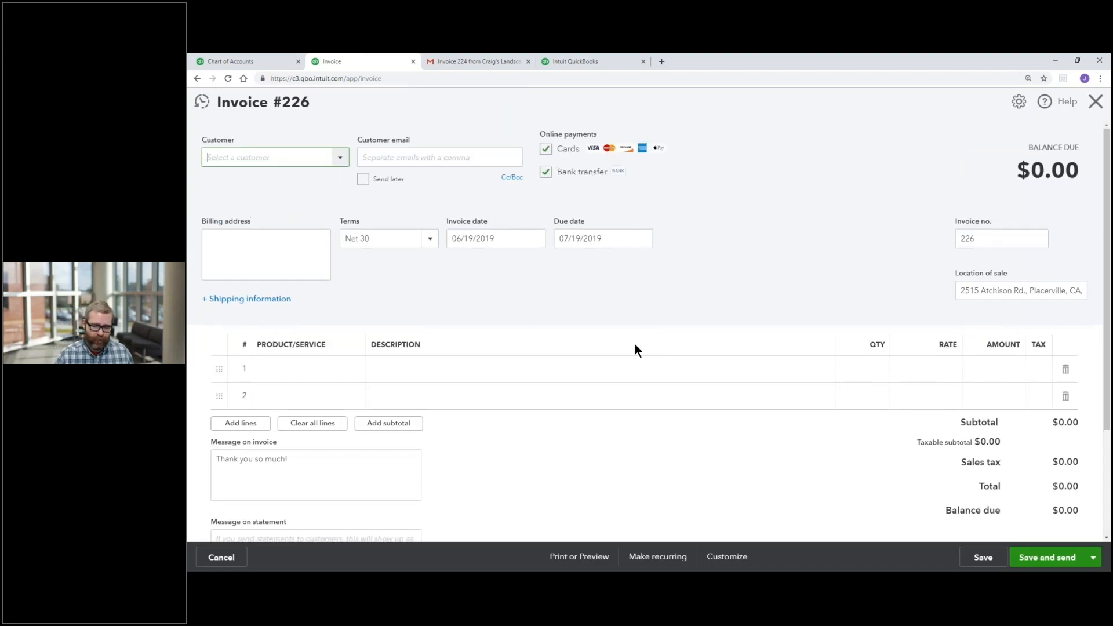
left_click(723, 557)
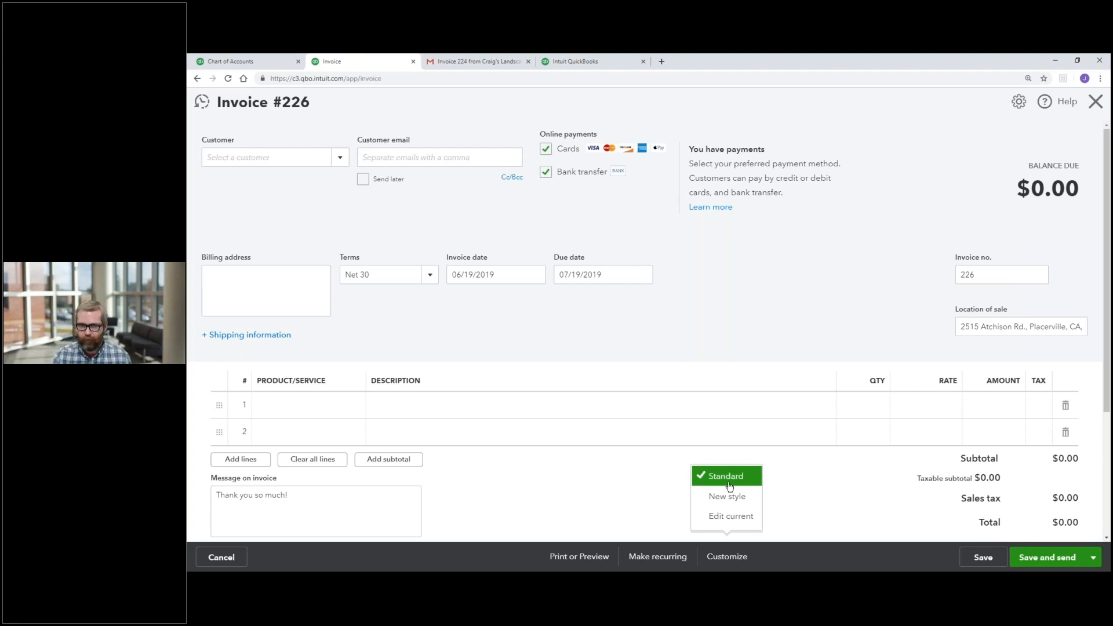
left_click(819, 273)
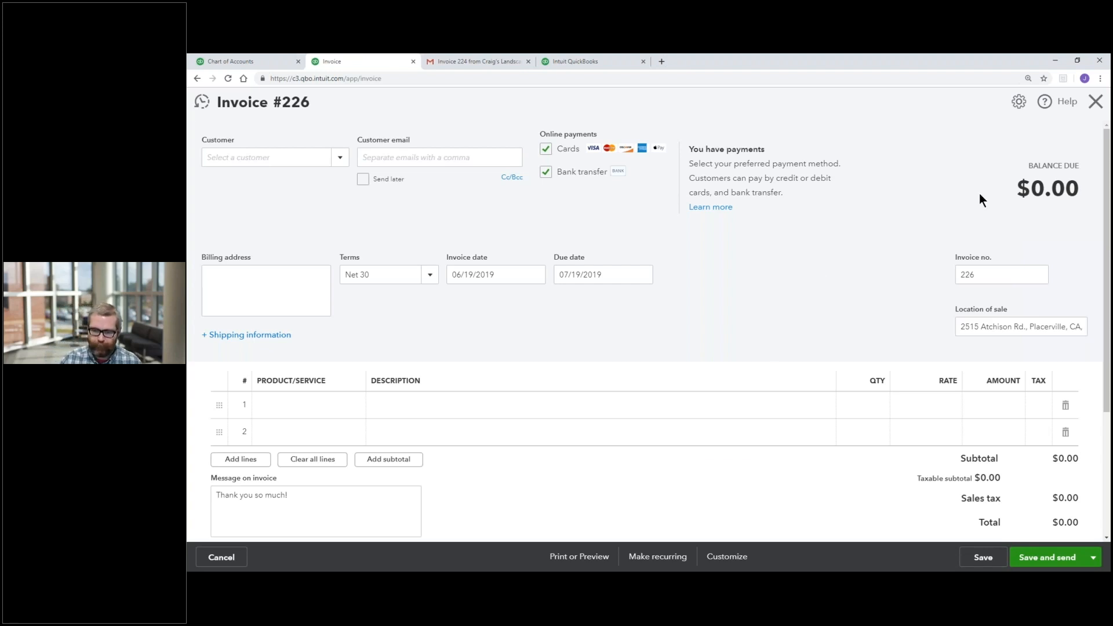
left_click(1095, 102)
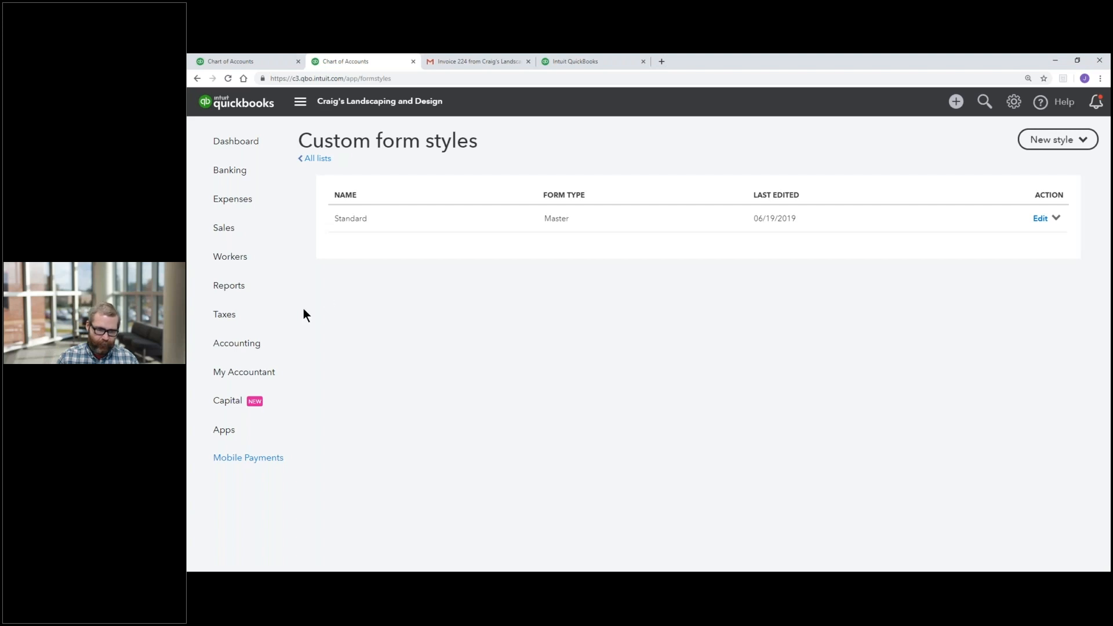
- Search the standard reports for "sales" and open the Sales by Product/Service Summary report
left_click(259, 291)
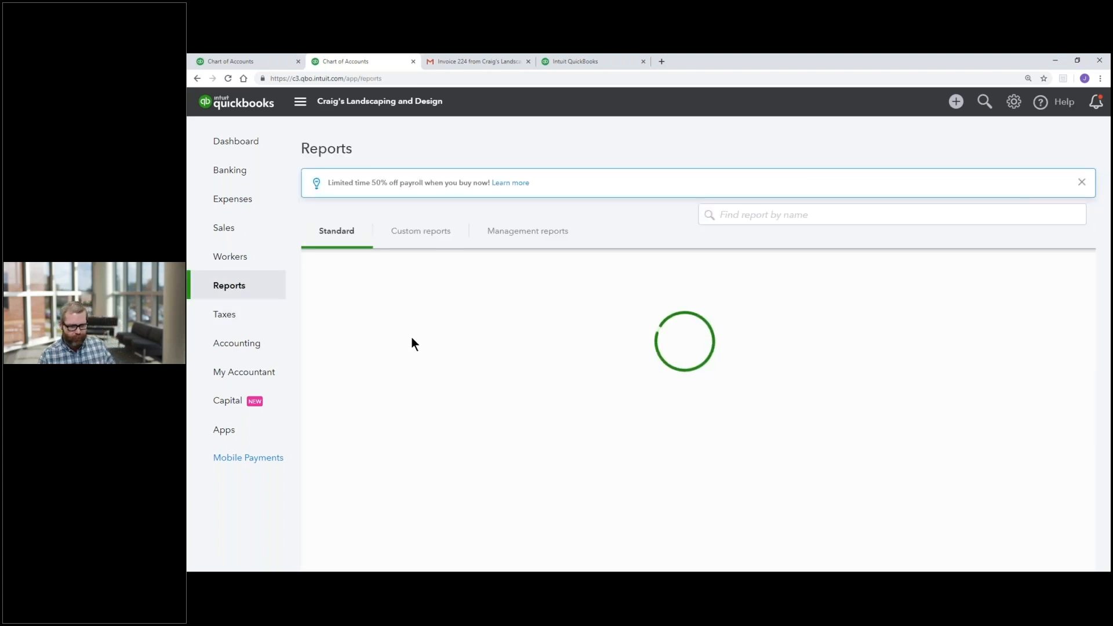
scroll(579, 356, "down", 10)
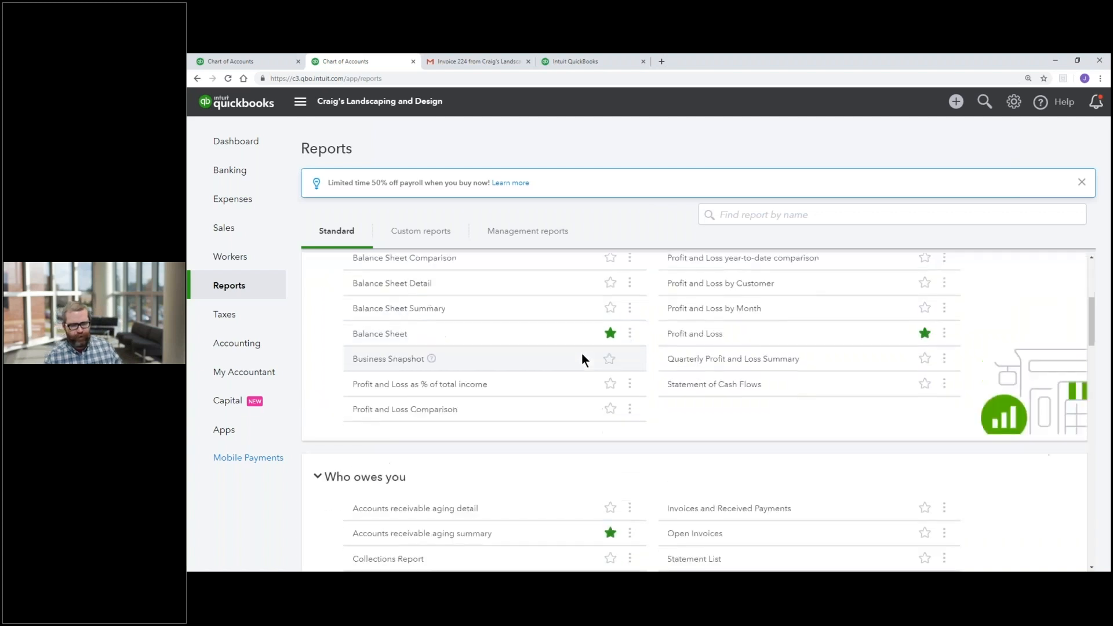
scroll(582, 354, "down", 3)
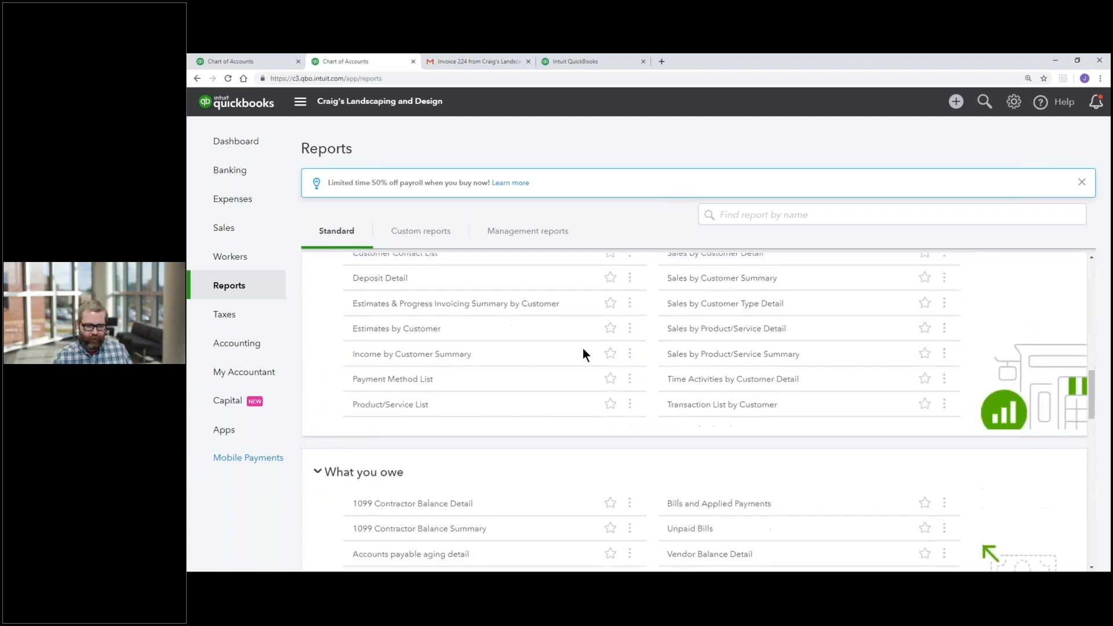
scroll(482, 311, "up", 1)
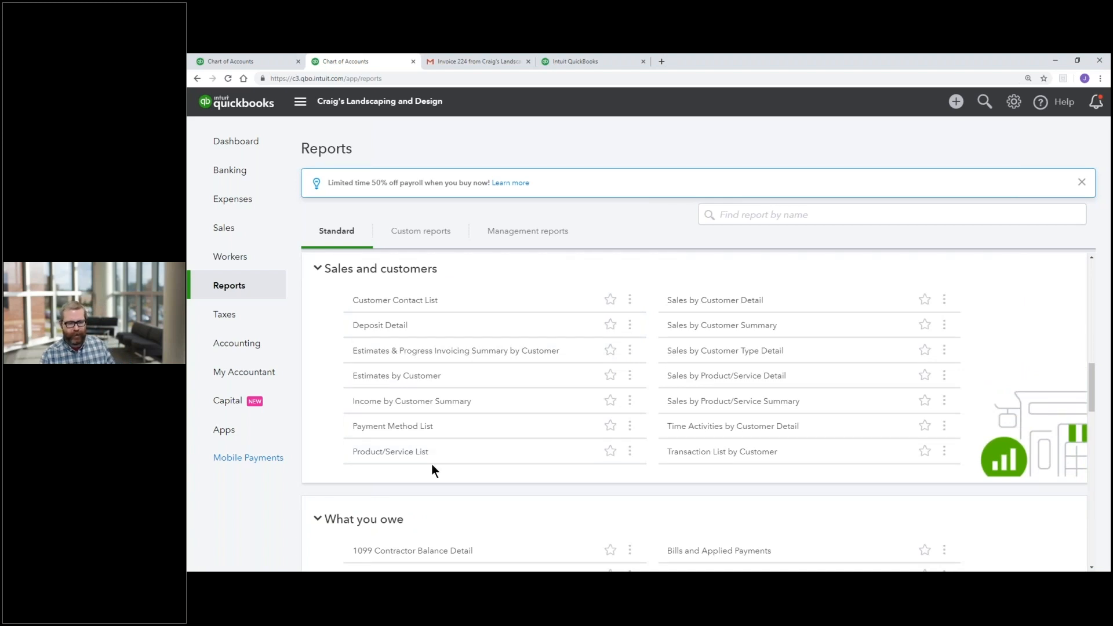
left_click(831, 219)
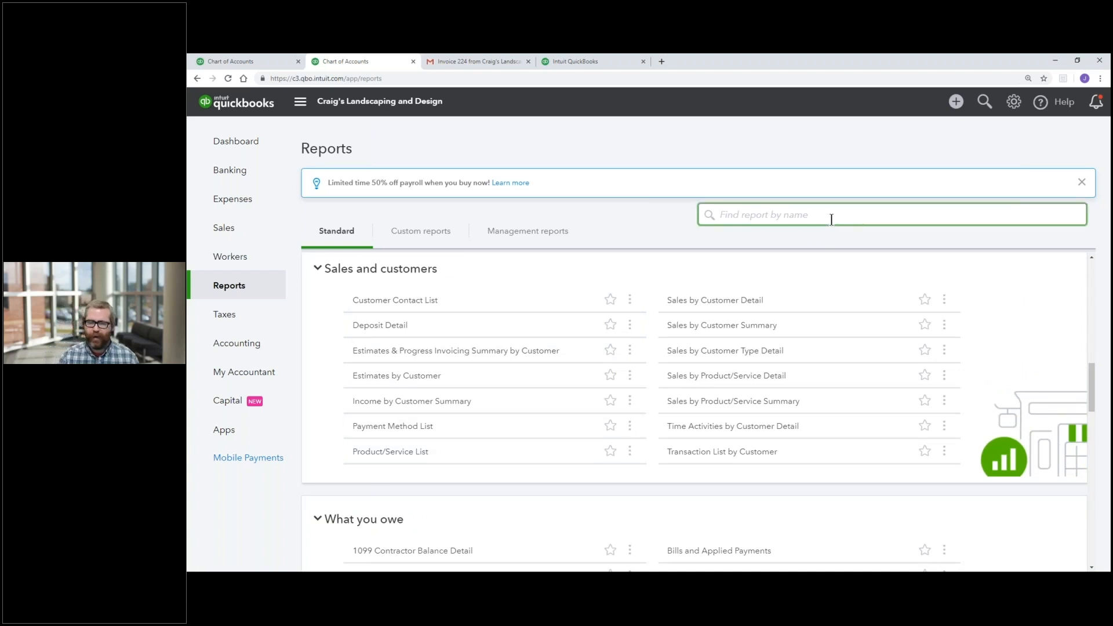
type("sales")
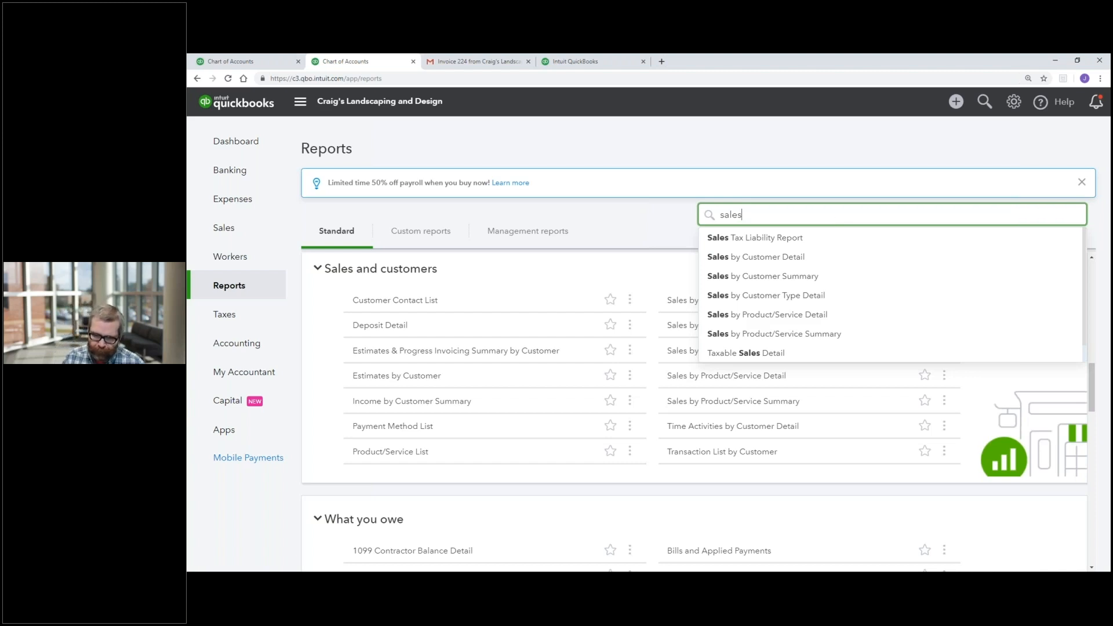
left_click(851, 334)
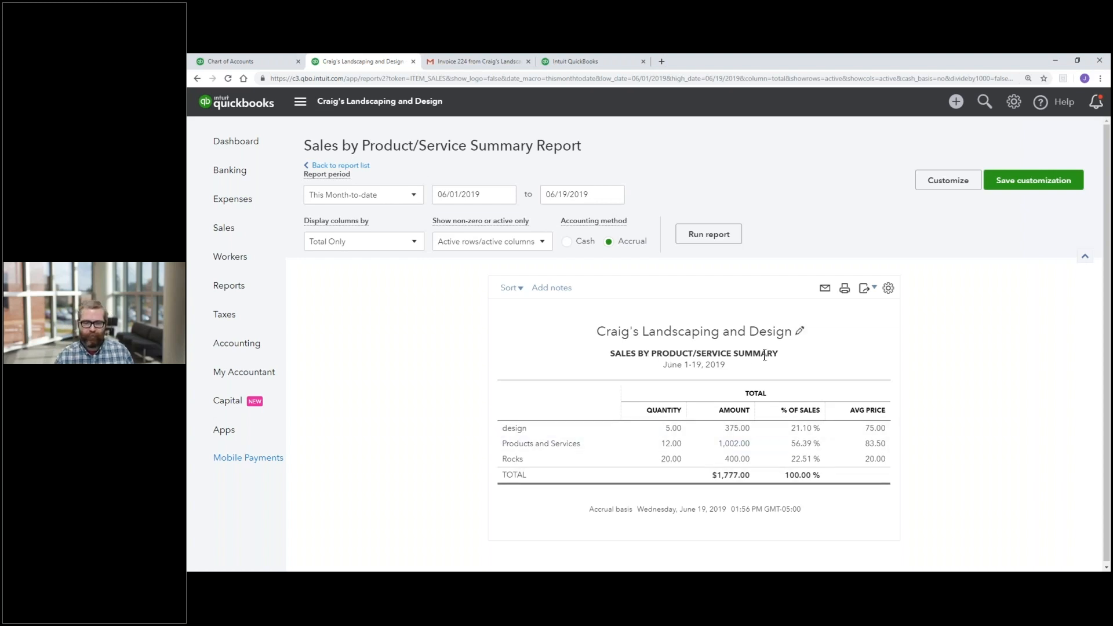
- Return to the report list, search for "sales by customer" and open the Sales by Customer Summary report
left_click(369, 169)
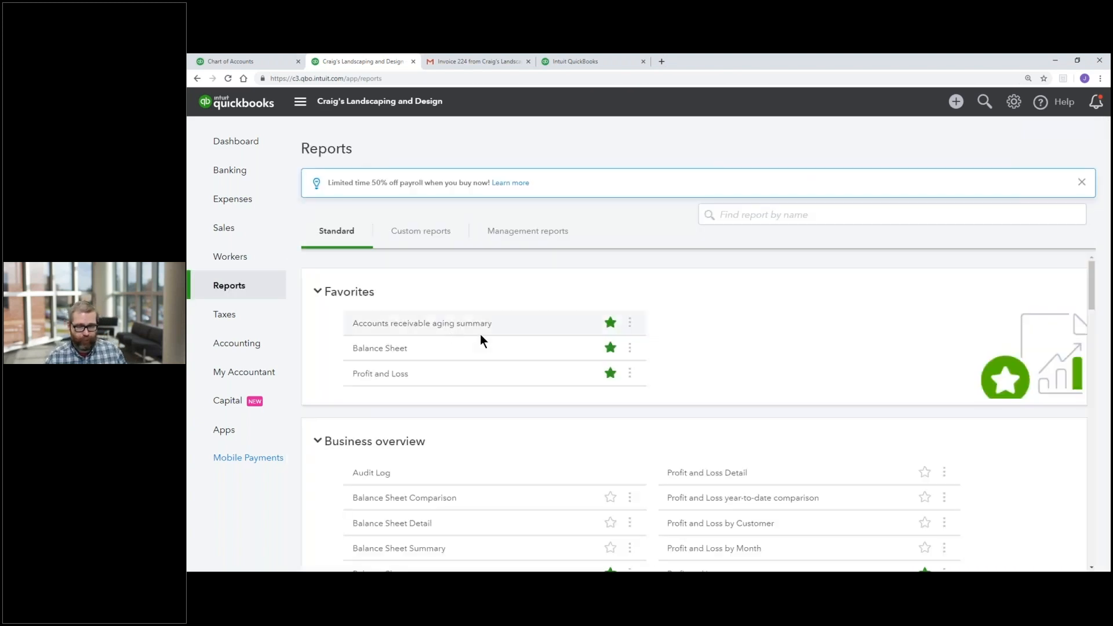
left_click(841, 219)
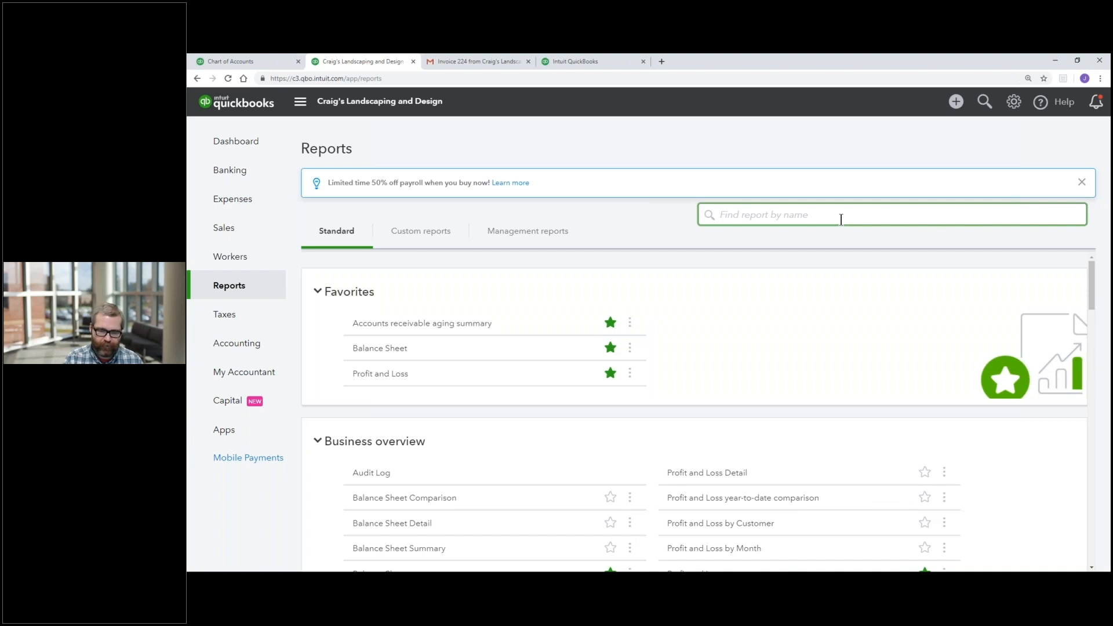
type("sales by customer")
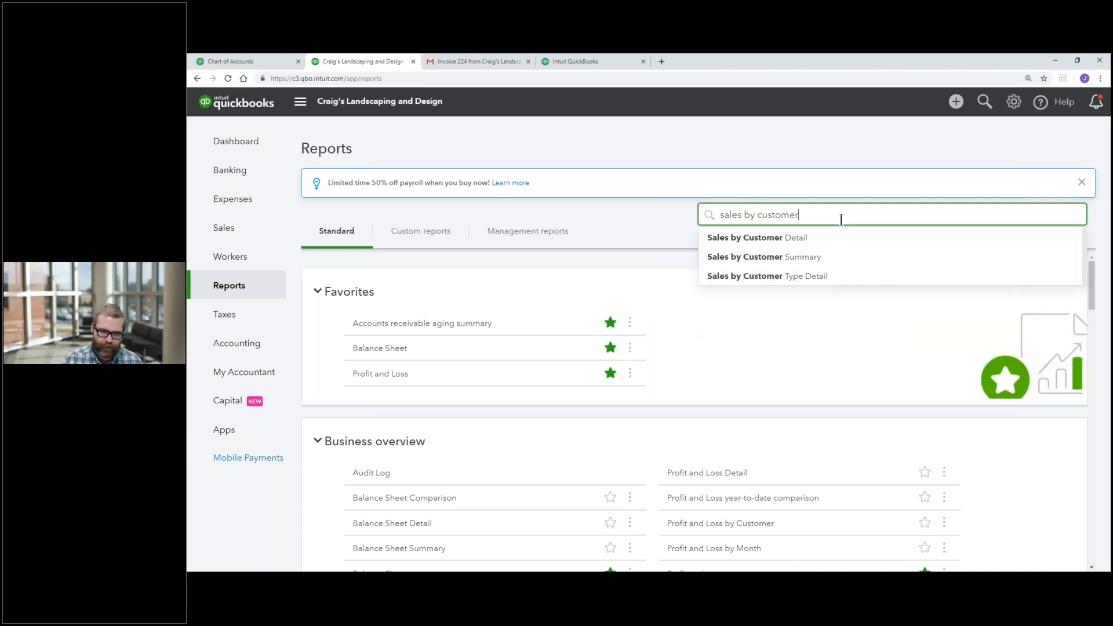
left_click(842, 263)
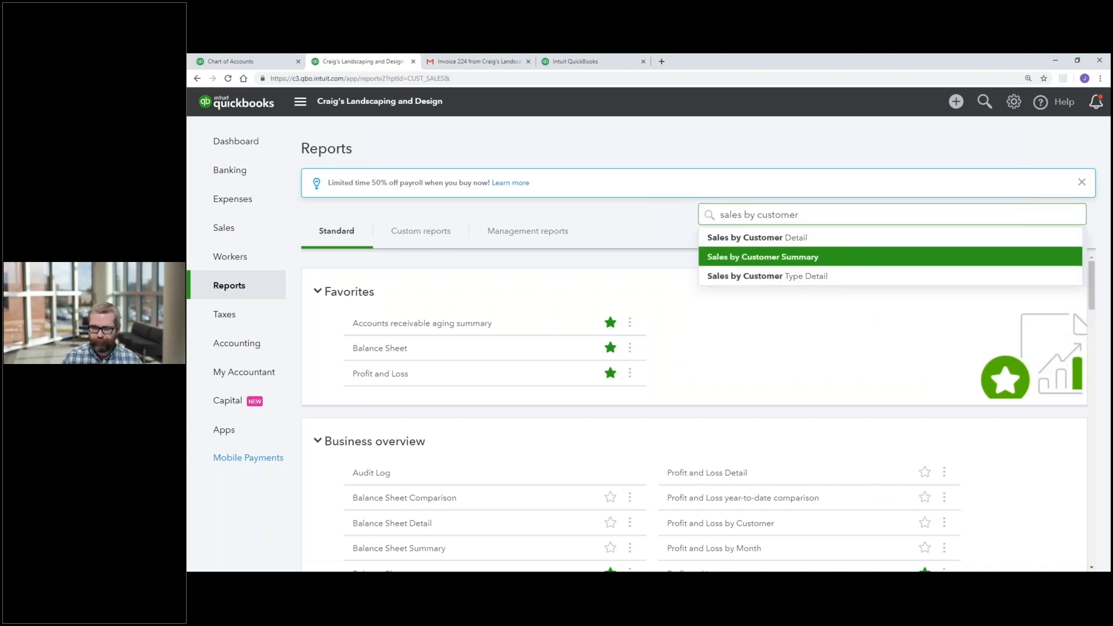